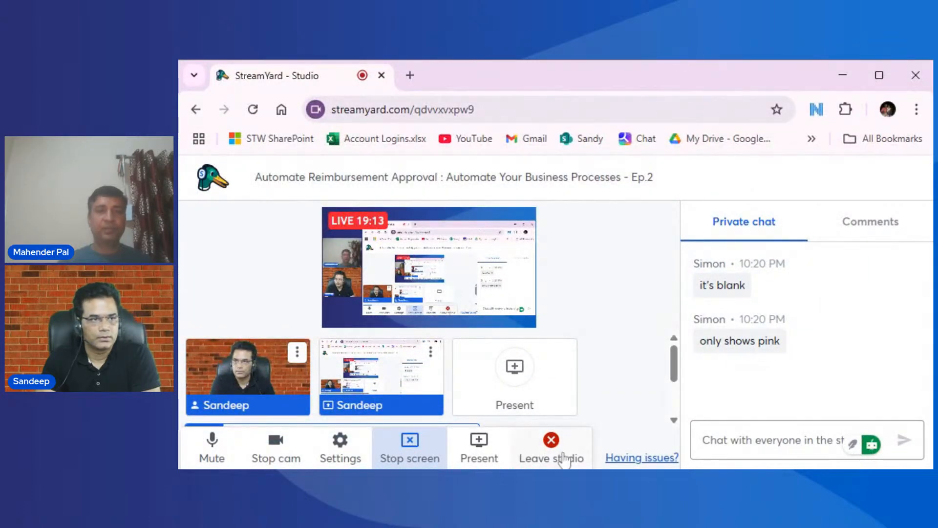
{"action": "left_click", "coordinate": [413, 448]}
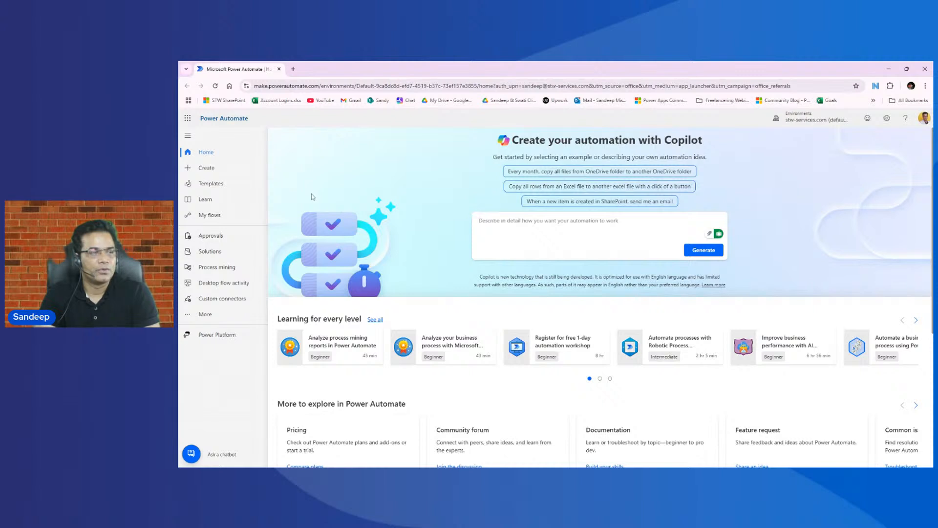
- Create an automated cloud flow triggered by the Microsoft Forms event "When a new response is submitted"
{"action": "left_click", "coordinate": [213, 217]}
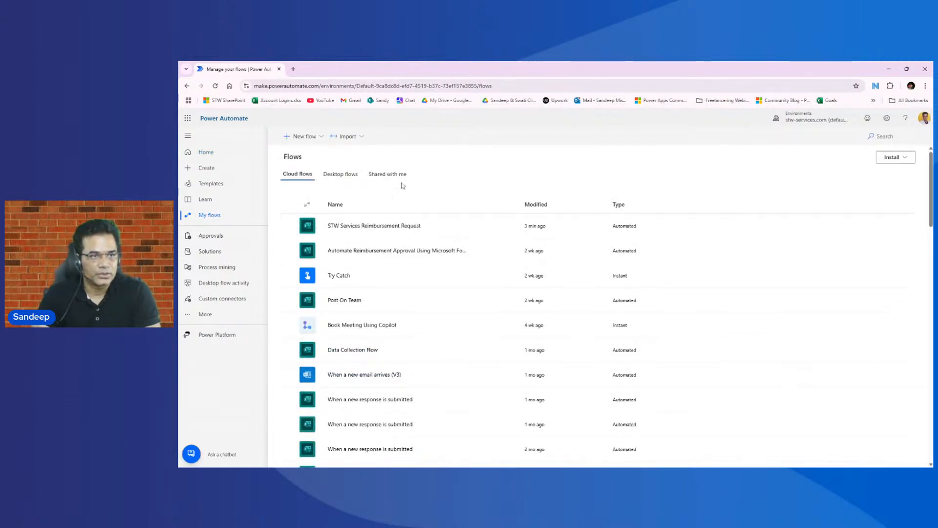
{"action": "left_click", "coordinate": [207, 168]}
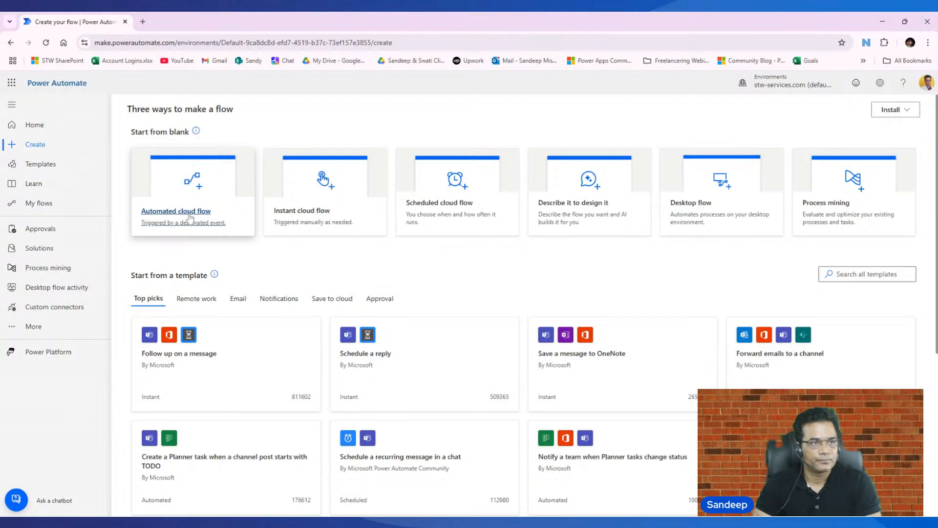
{"action": "left_click", "coordinate": [187, 218]}
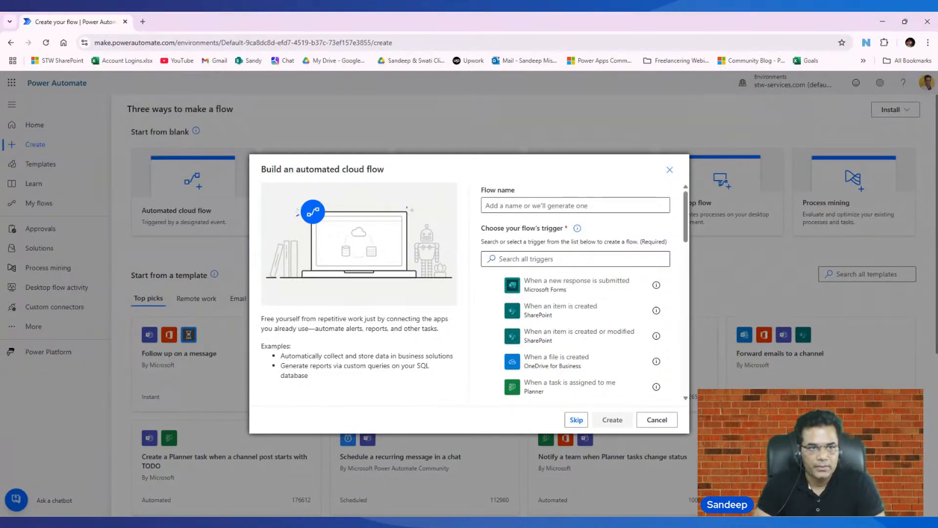
{"action": "left_click", "coordinate": [564, 291]}
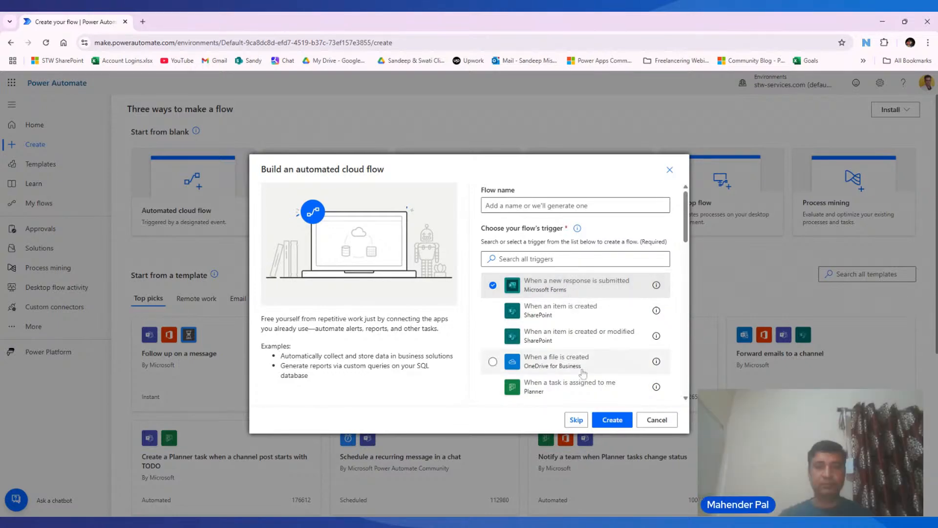
{"action": "left_click", "coordinate": [612, 420]}
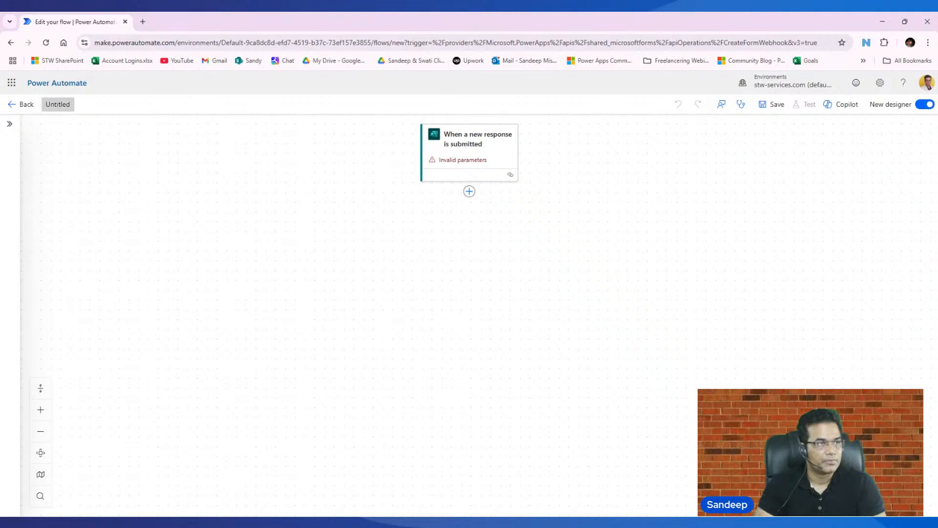
- Name the flow "Reimbursement Request" and open the parameters of its form response trigger
{"action": "left_click", "coordinate": [73, 106]}
{"action": "type", "text": "Reimbursement Request"}
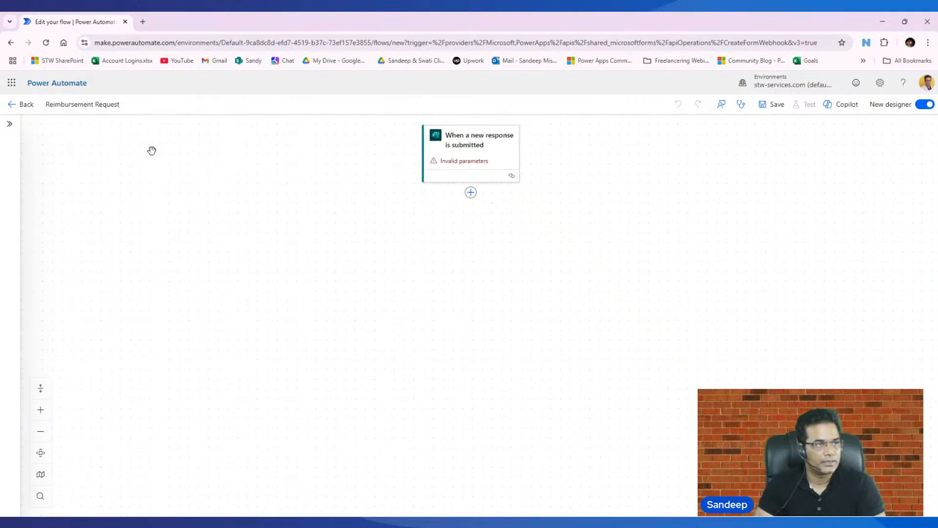
{"action": "left_click", "coordinate": [479, 155]}
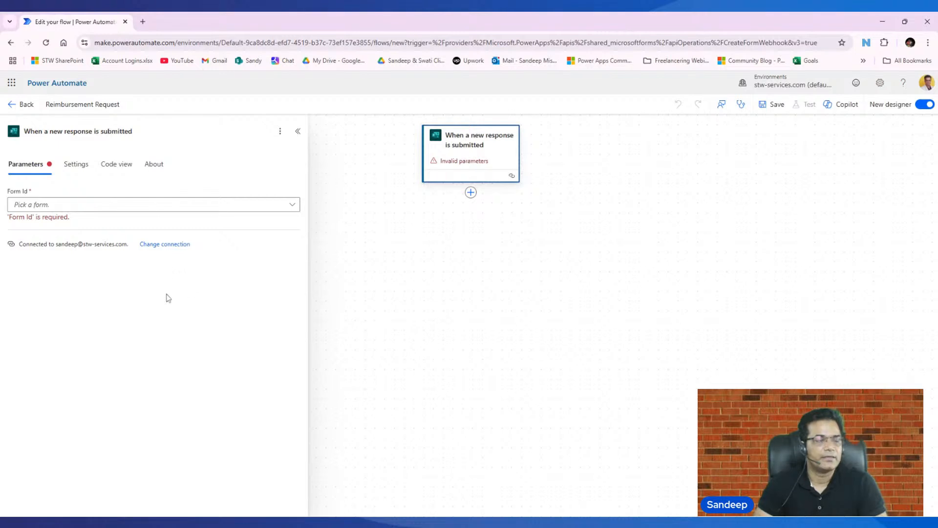
- Open Microsoft Forms in a new browser tab and start a new blank form
{"action": "left_click", "coordinate": [12, 84]}
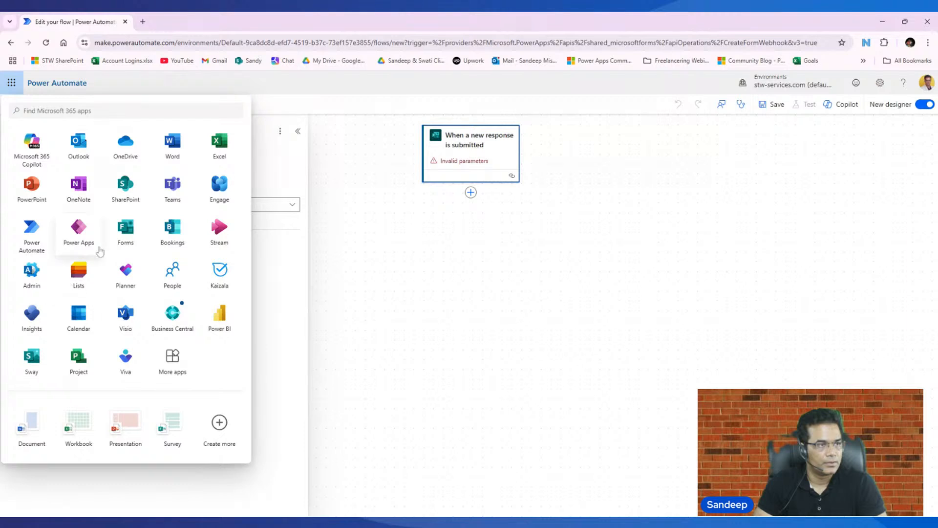
{"action": "right_click", "coordinate": [135, 230]}
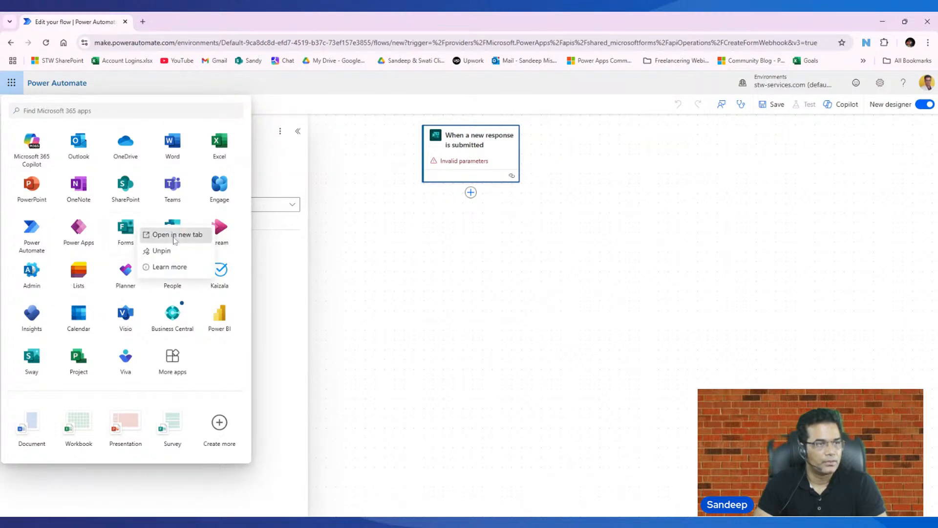
{"action": "left_click", "coordinate": [174, 236]}
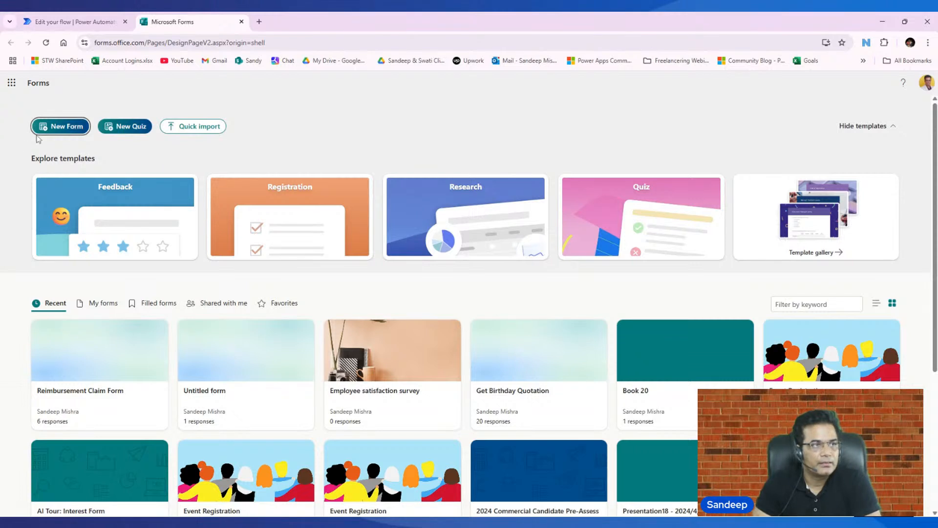
{"action": "left_click", "coordinate": [63, 128]}
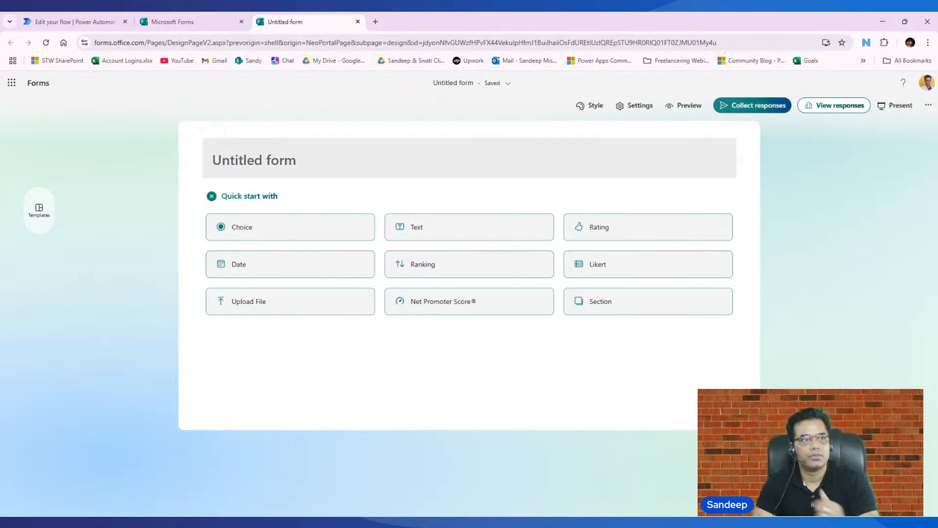
- Title the new form "Reimbursement Form"
{"action": "left_click", "coordinate": [264, 164]}
{"action": "type", "text": "Reimbursement Request"}
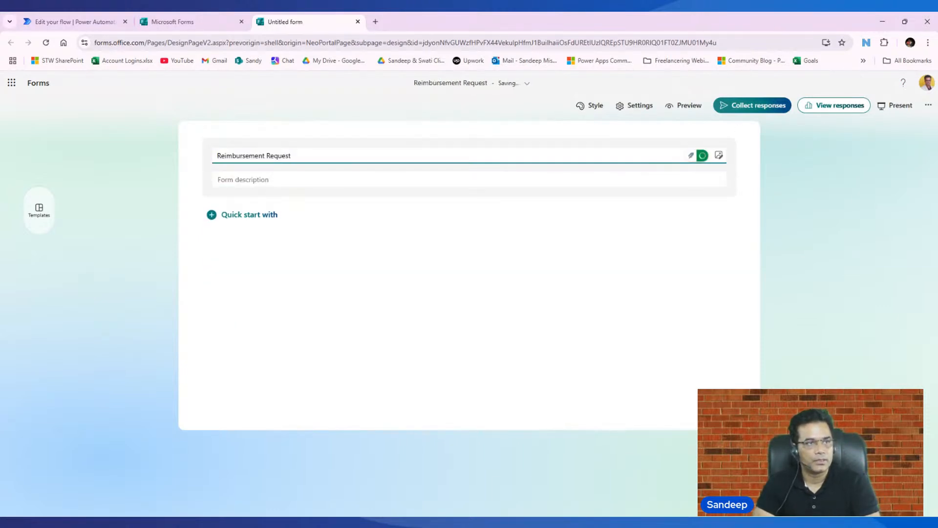
{"action": "key", "text": "ctrl+shift+Left"}
{"action": "type", "text": "Form"}
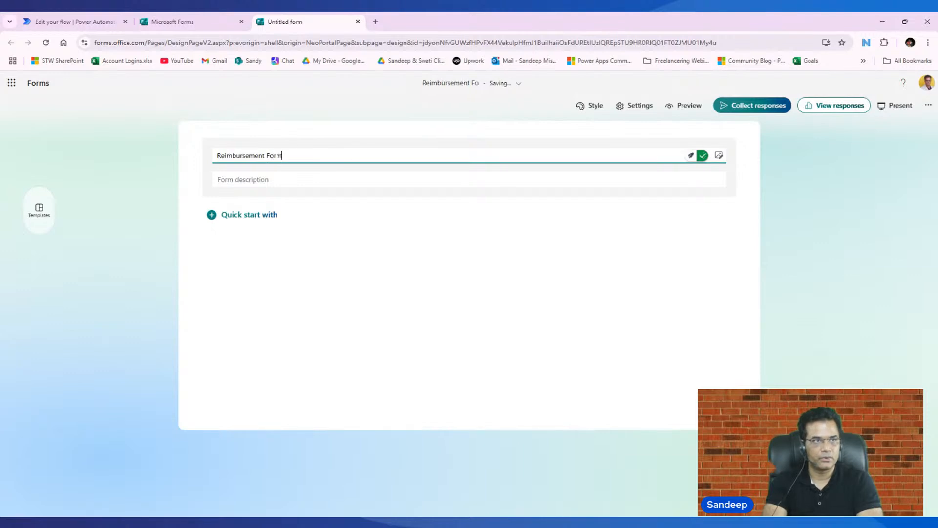
{"action": "left_click", "coordinate": [304, 369]}
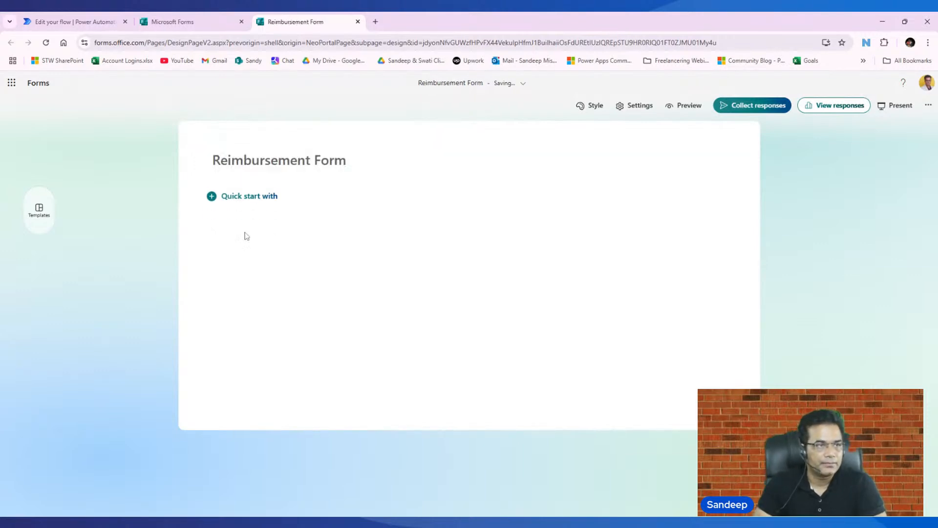
- Add two short text questions to the form, titled "First Name" and "Email Address"
{"action": "left_click", "coordinate": [241, 200]}
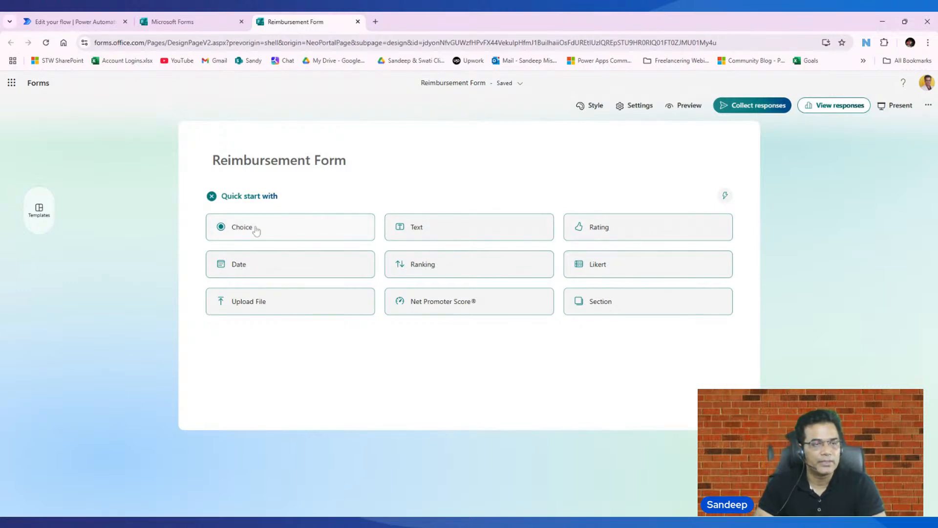
{"action": "left_click", "coordinate": [444, 228]}
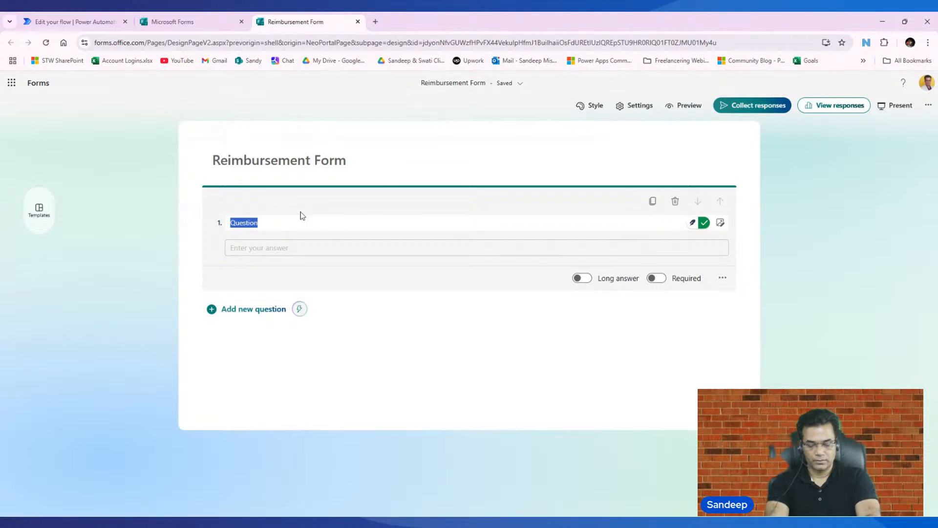
{"action": "type", "text": "First Name"}
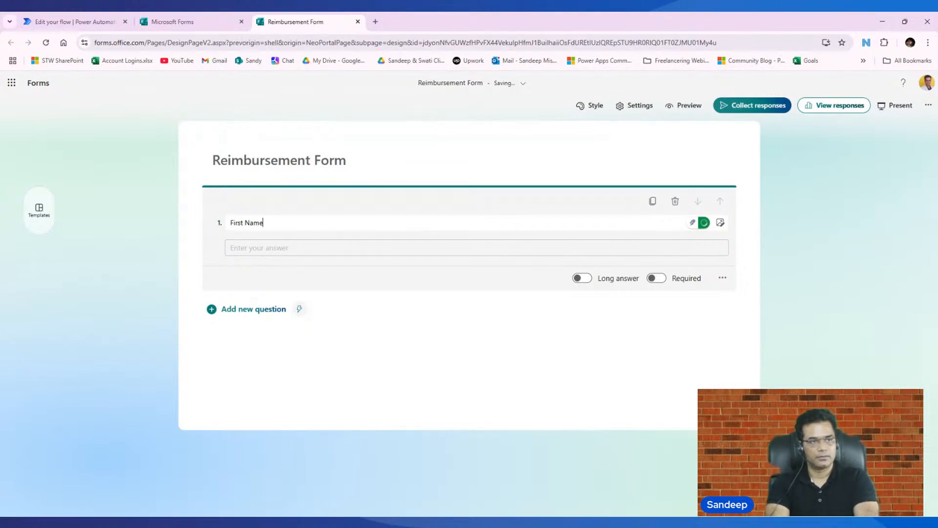
{"action": "left_click", "coordinate": [263, 312]}
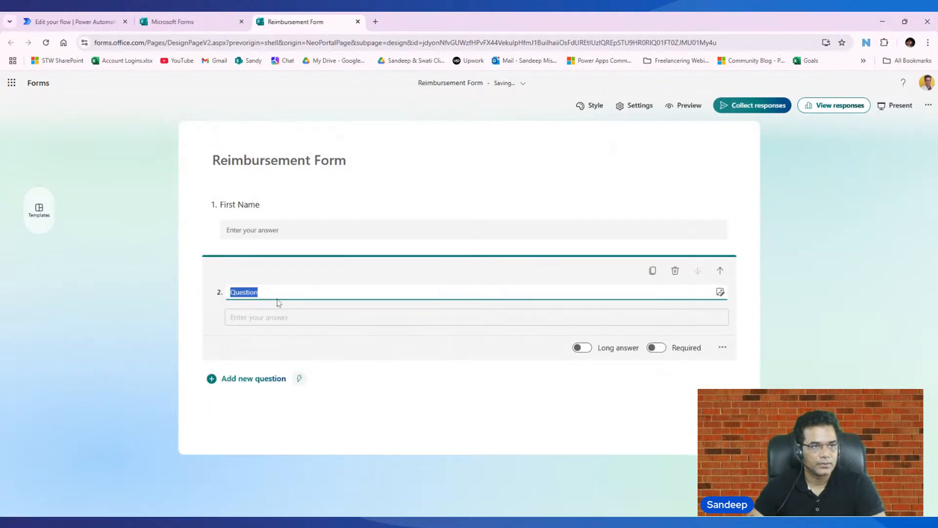
{"action": "type", "text": "Email Add"}
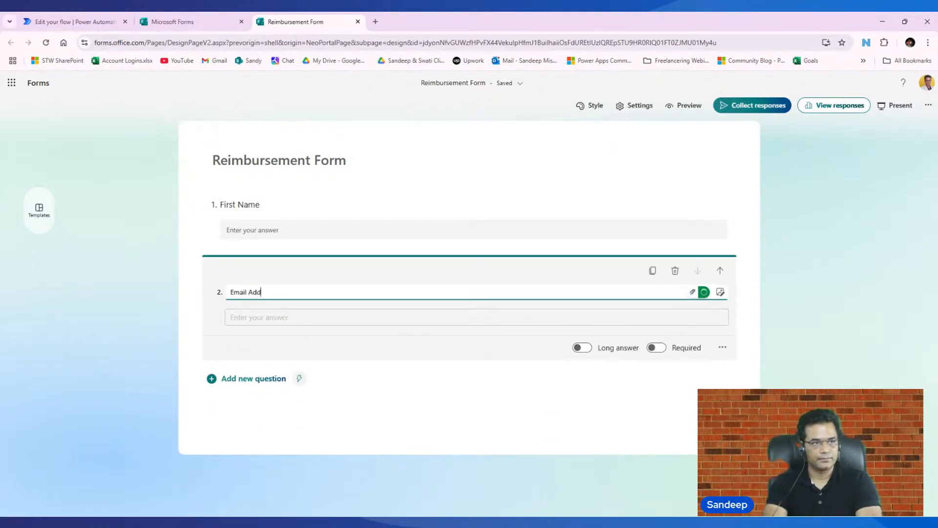
{"action": "type", "text": "ress"}
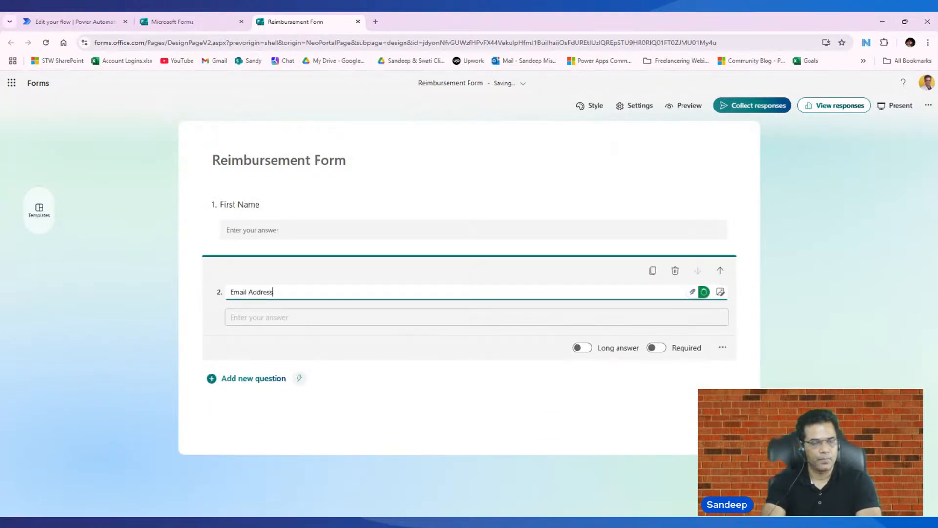
- Add a third question of the text type, titled "Amount"
{"action": "left_click", "coordinate": [257, 385]}
{"action": "scroll", "coordinate": [333, 333], "scroll_direction": "down", "scroll_amount": 2}
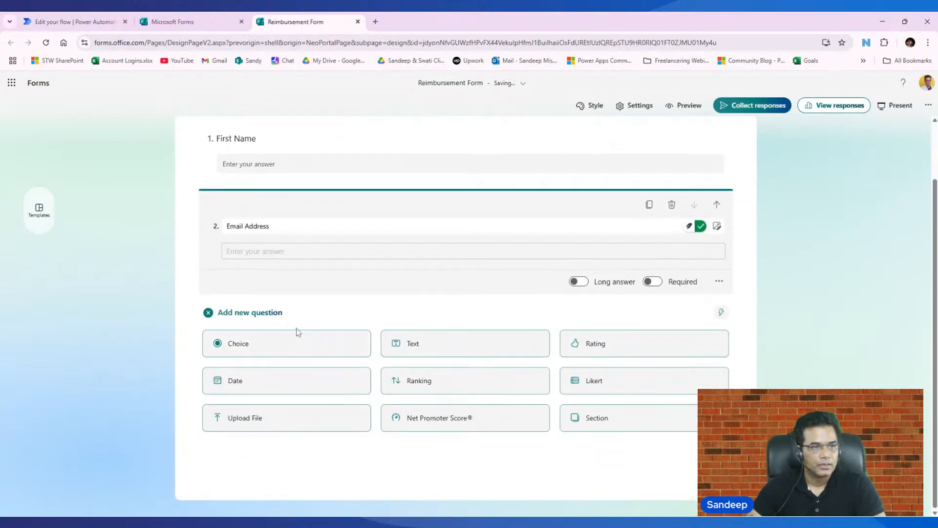
{"action": "left_click", "coordinate": [453, 351]}
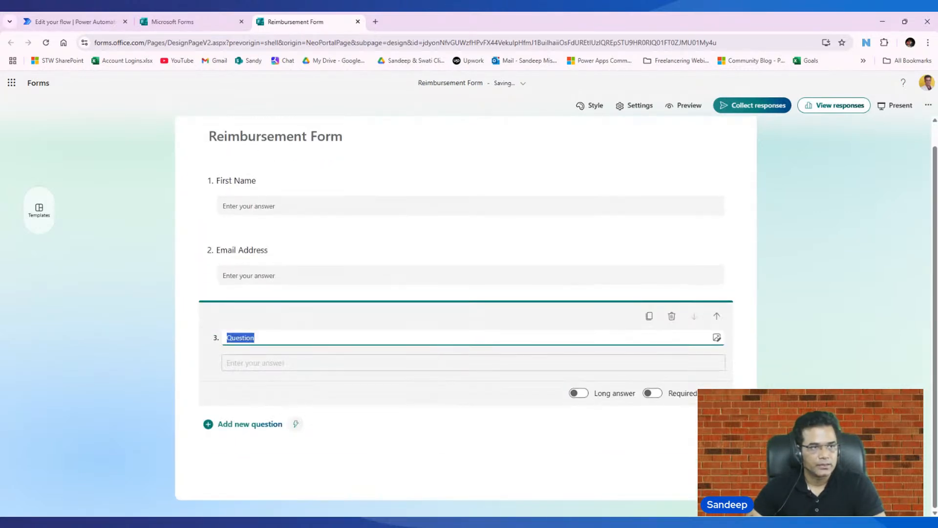
{"action": "type", "text": "Amount"}
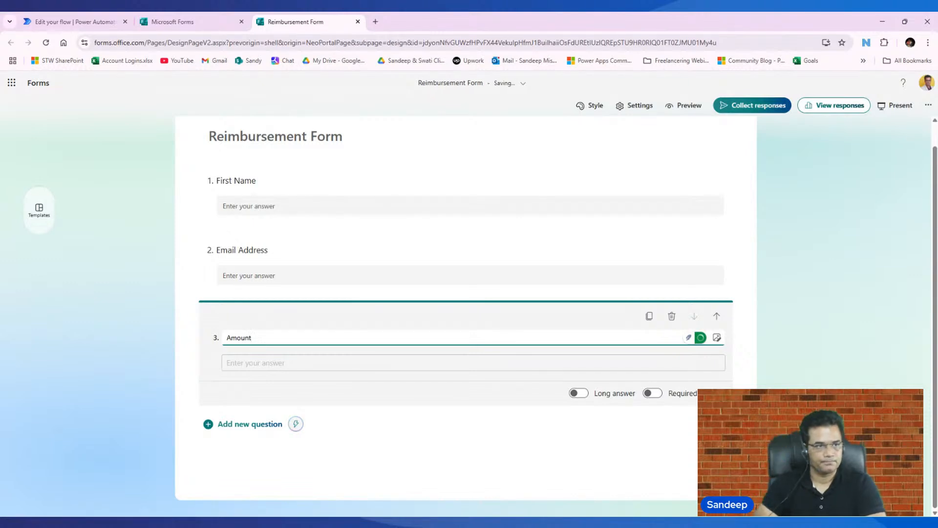
{"action": "left_click", "coordinate": [376, 448]}
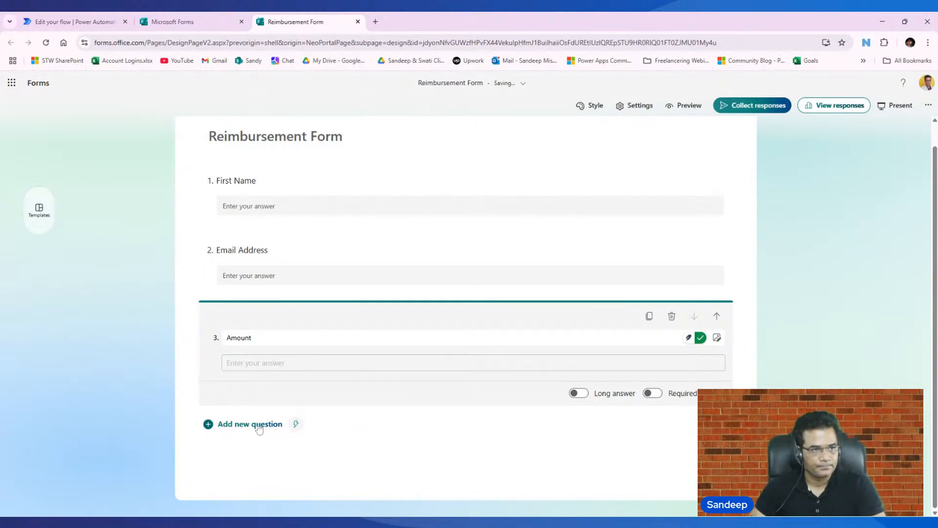
- Add a fourth question of the date type, titled "Date"
{"action": "left_click", "coordinate": [237, 425]}
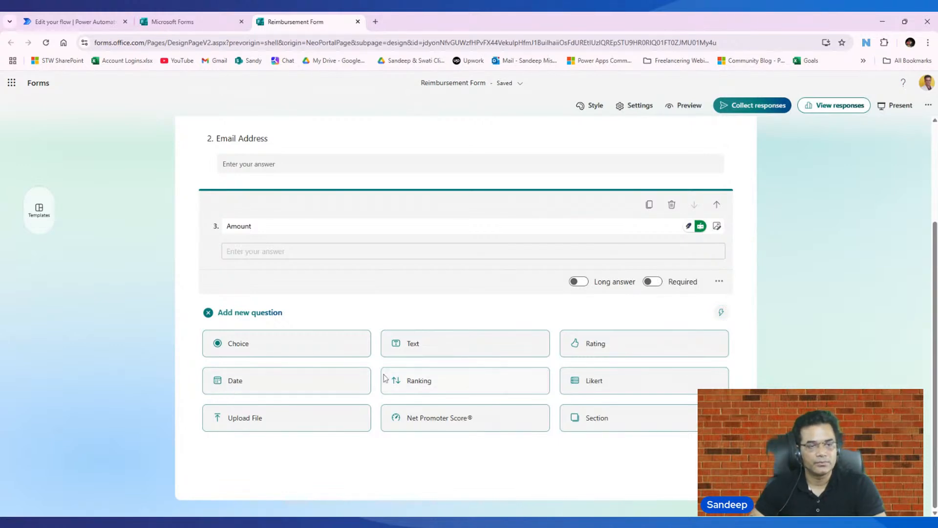
{"action": "left_click", "coordinate": [239, 382]}
{"action": "left_click", "coordinate": [266, 346]}
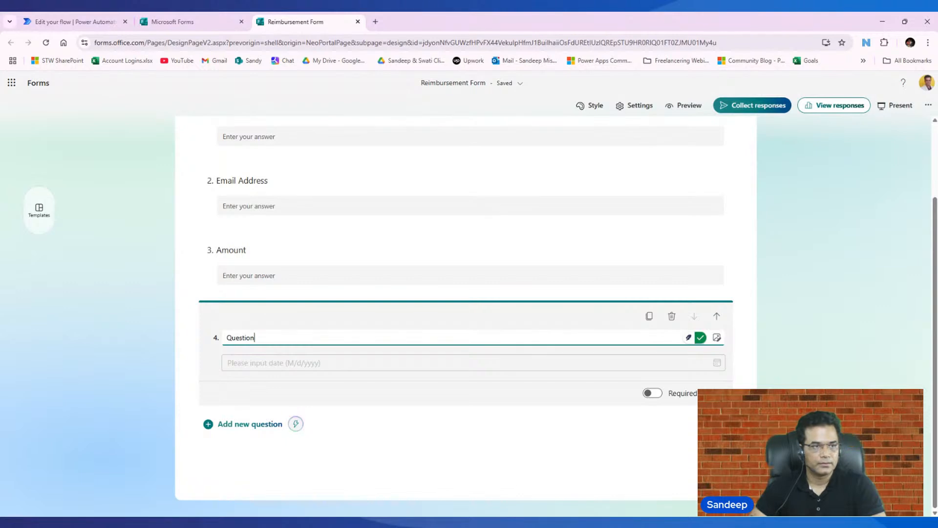
{"action": "key", "text": "BackSpace"}
{"action": "key", "text": "BackSpace"}
{"action": "key", "text": "BackSpace"}
{"action": "key", "text": "BackSpace"}
{"action": "key", "text": "BackSpace"}
{"action": "key", "text": "BackSpace"}
{"action": "key", "text": "BackSpace"}
{"action": "key", "text": "BackSpace"}
{"action": "type", "text": "Date"}
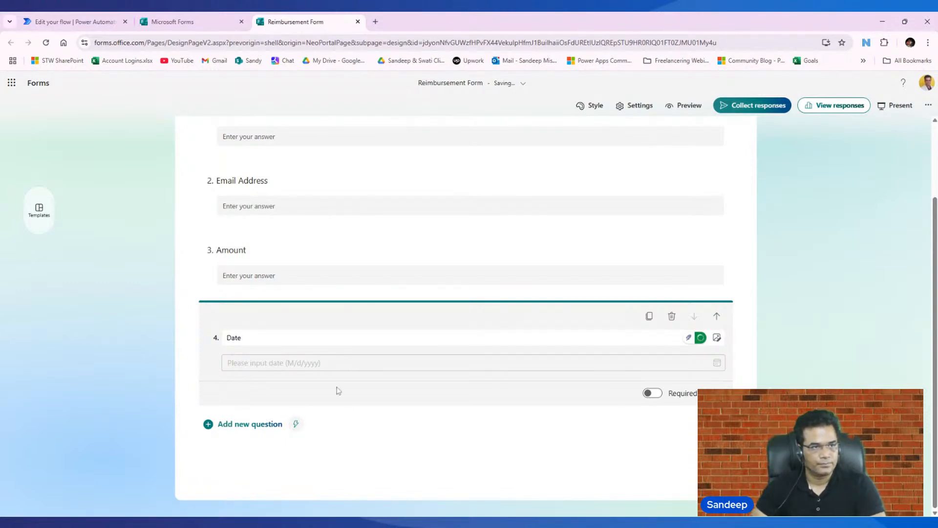
{"action": "scroll", "coordinate": [295, 279], "scroll_direction": "up", "scroll_amount": 3}
{"action": "scroll", "coordinate": [295, 277], "scroll_direction": "down", "scroll_amount": 3}
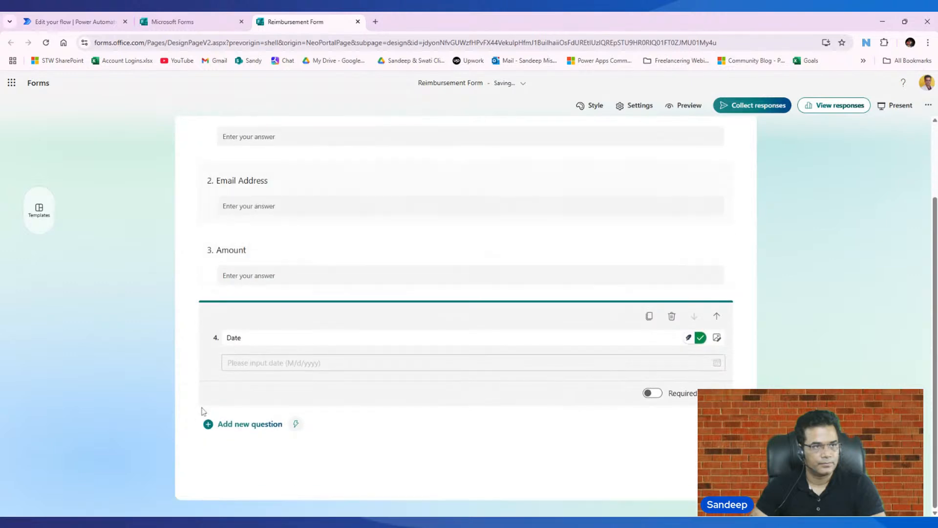
- Add a fifth question of the choice type, titled "Department", with "HR" as its first option
{"action": "left_click", "coordinate": [250, 424]}
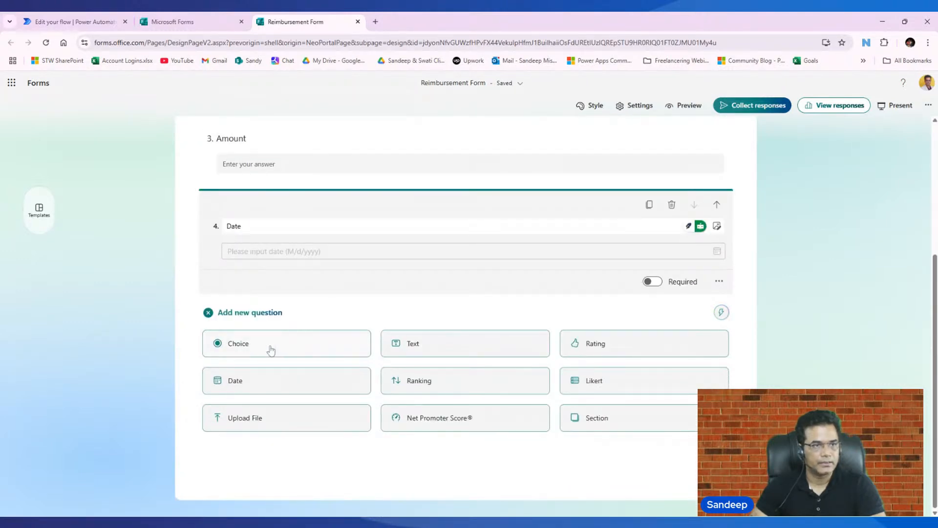
{"action": "left_click", "coordinate": [270, 350]}
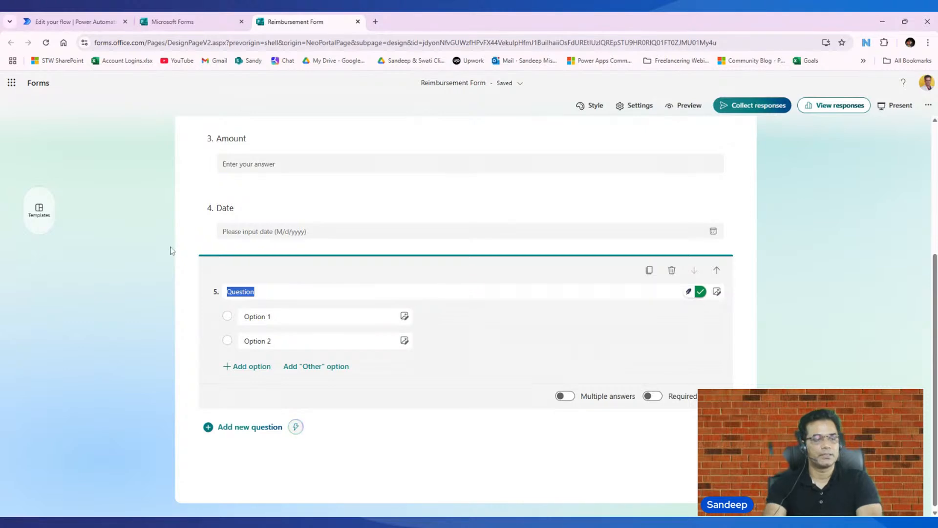
{"action": "type", "text": "Department"}
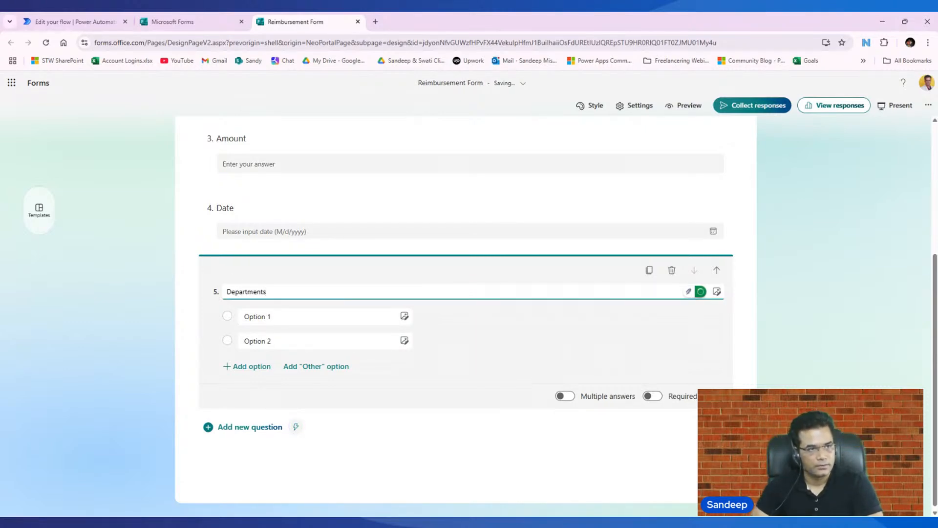
{"action": "key", "text": "Tab"}
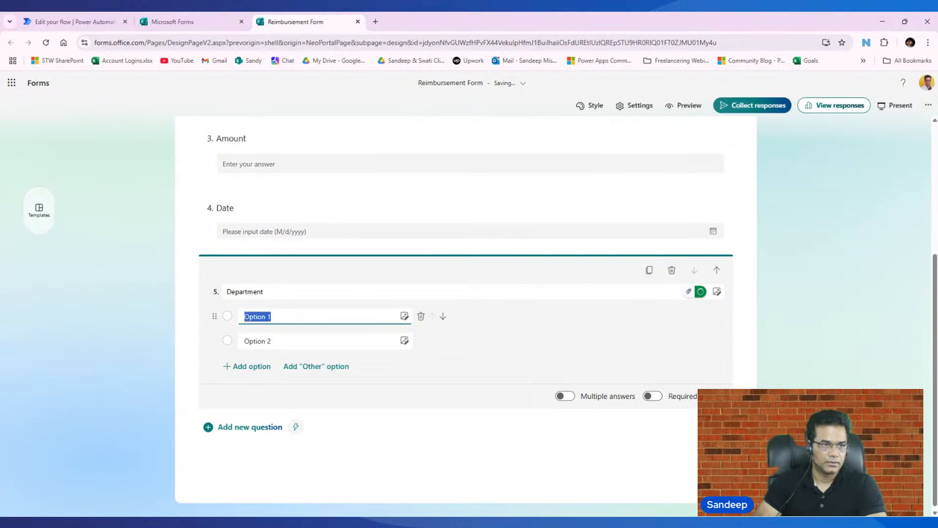
{"action": "type", "text": "HR"}
{"action": "key", "text": "Tab"}
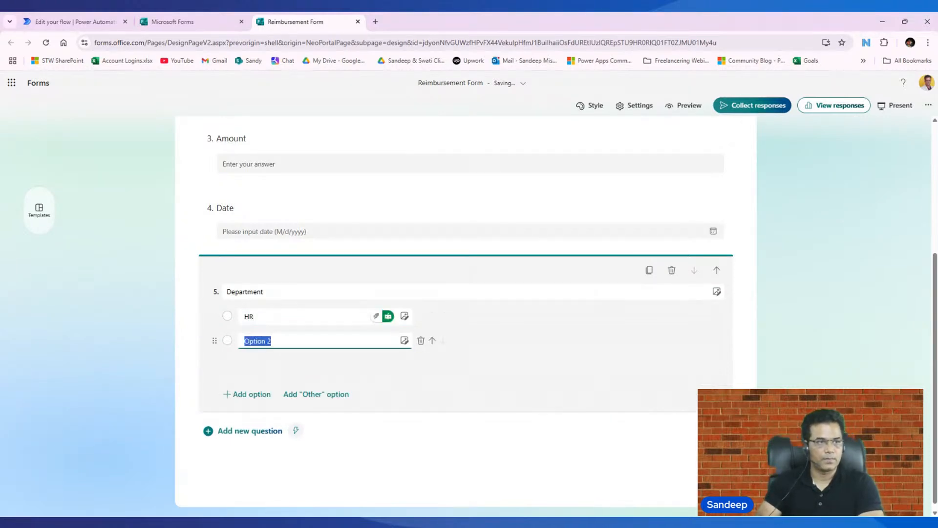
- Add the suggested options Engineering, IT, Research and Training to the Department question and delete its blank second option
{"action": "type", "text": "Ope"}
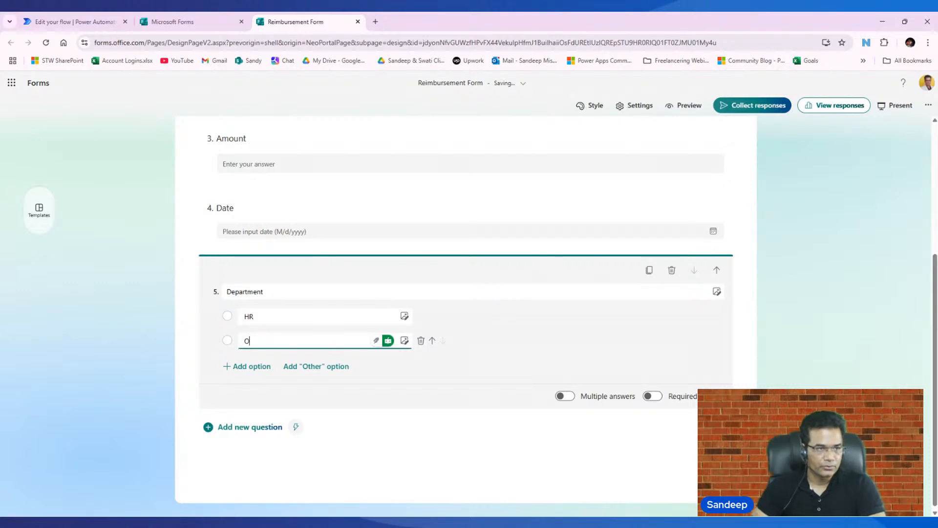
{"action": "key", "text": "BackSpace"}
{"action": "type", "text": "O"}
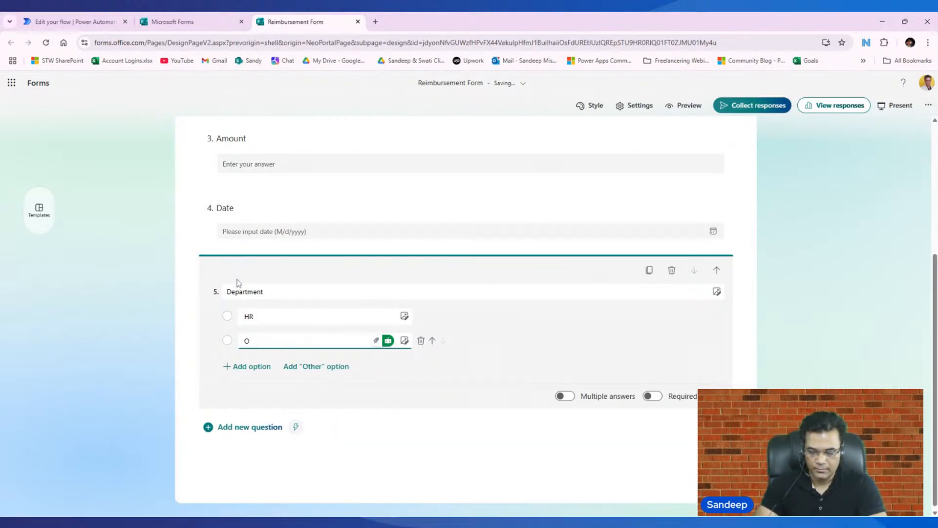
{"action": "key", "text": "BackSpace"}
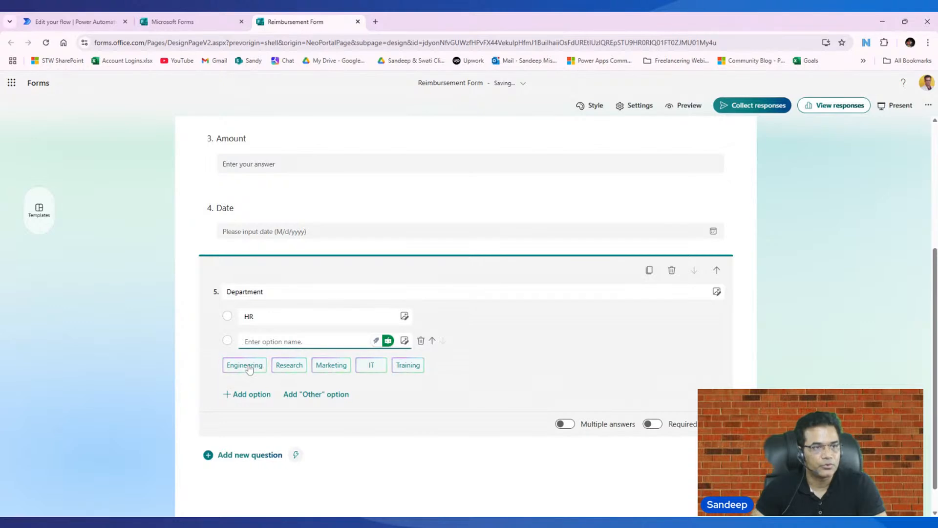
{"action": "left_click", "coordinate": [268, 295]}
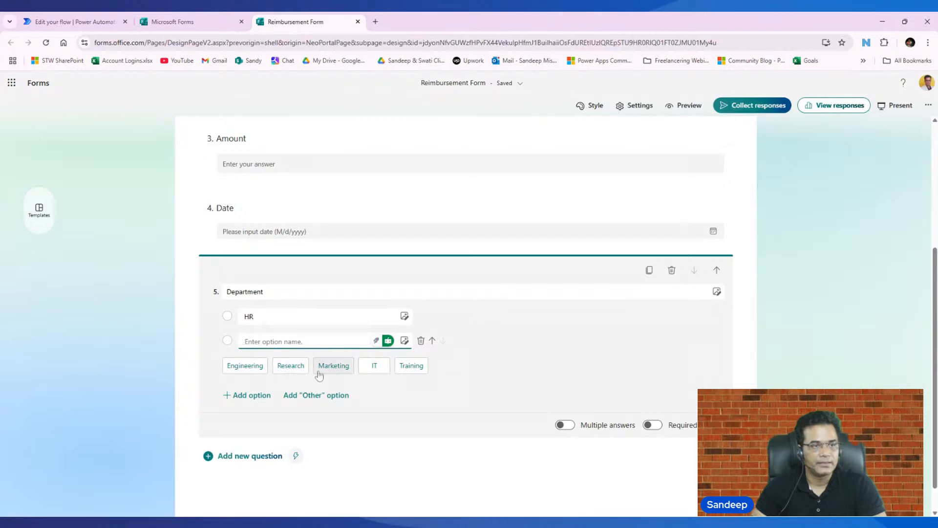
{"action": "left_click", "coordinate": [244, 365]}
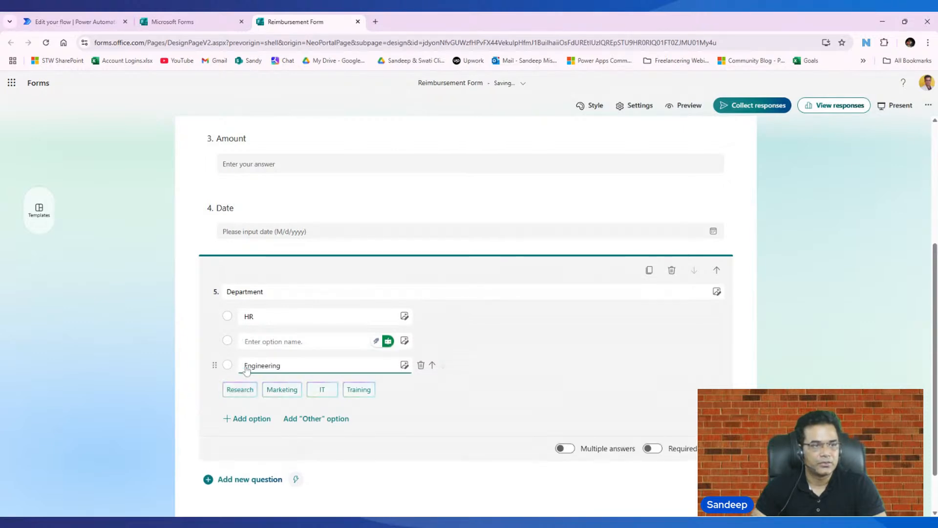
{"action": "left_click", "coordinate": [321, 389]}
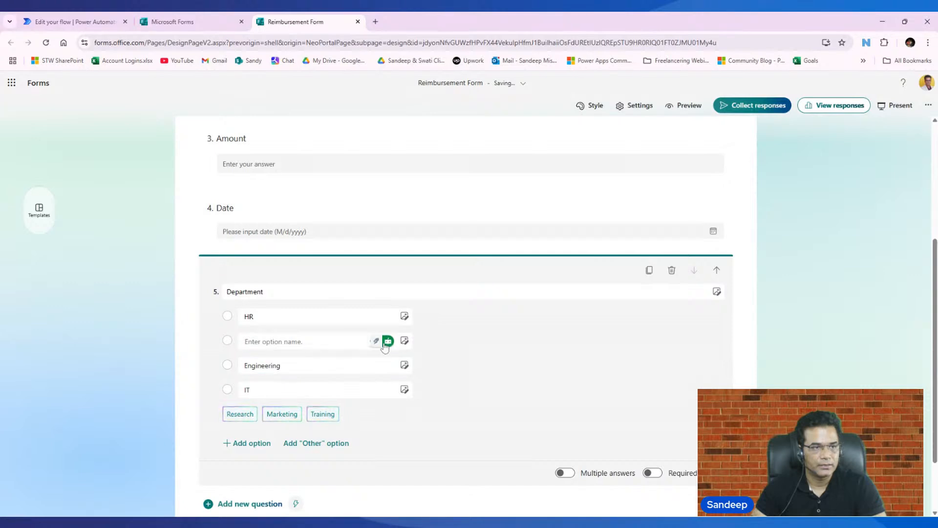
{"action": "left_click", "coordinate": [421, 341]}
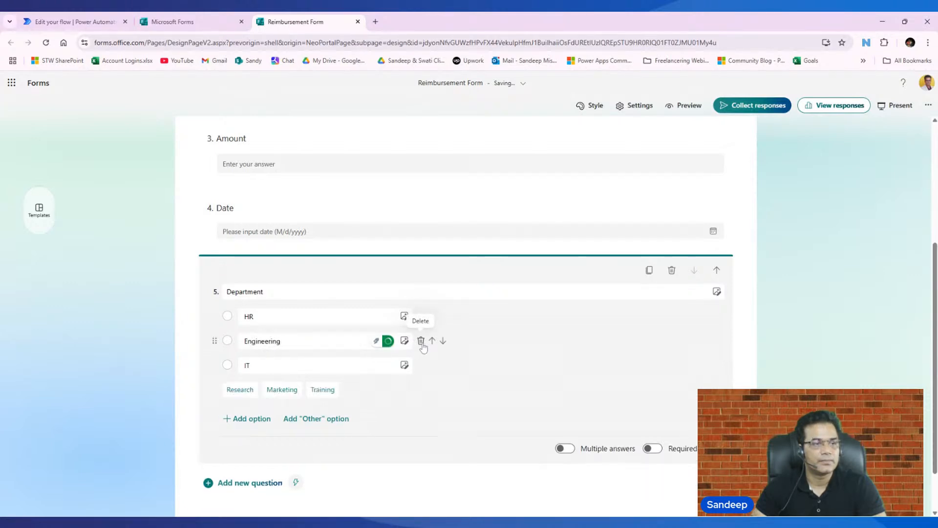
{"action": "left_click", "coordinate": [240, 391]}
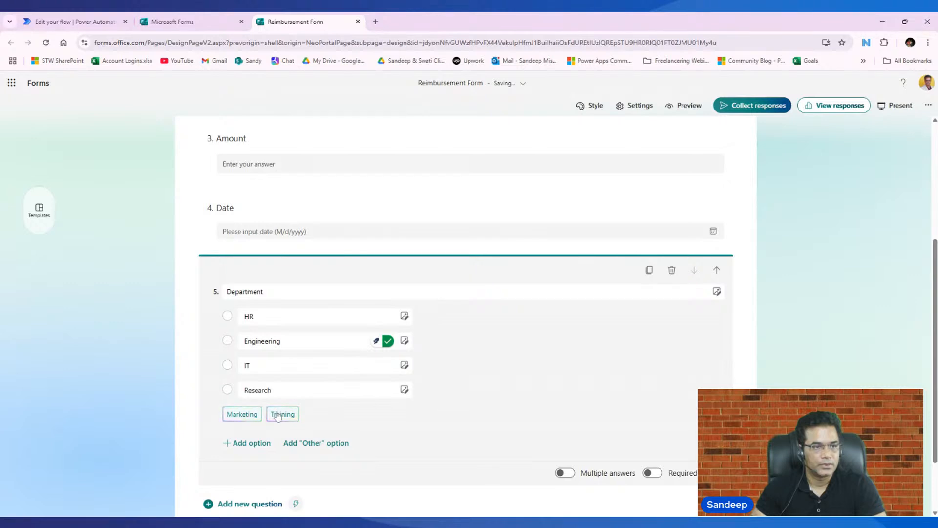
{"action": "left_click", "coordinate": [282, 414]}
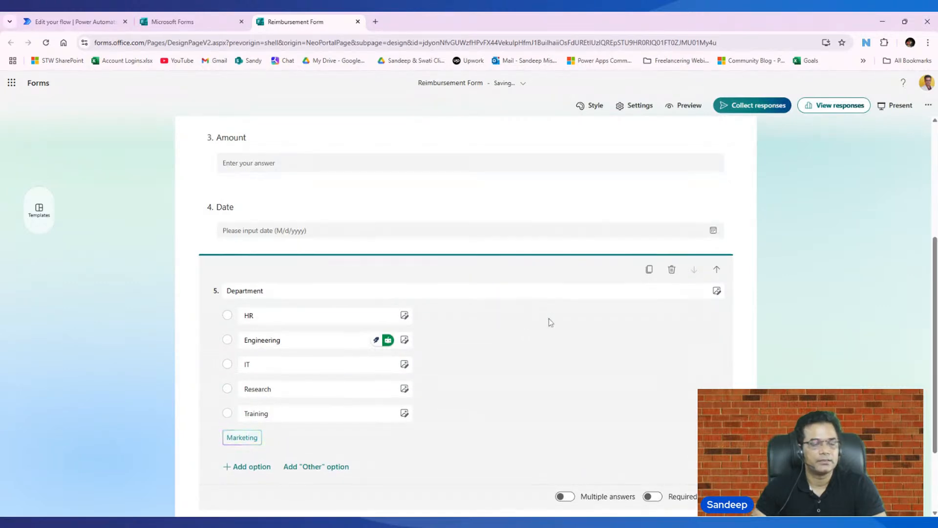
- Review the form's questions and open the Microsoft Forms home page to check that the form is listed
{"action": "scroll", "coordinate": [549, 321], "scroll_direction": "down", "scroll_amount": 2}
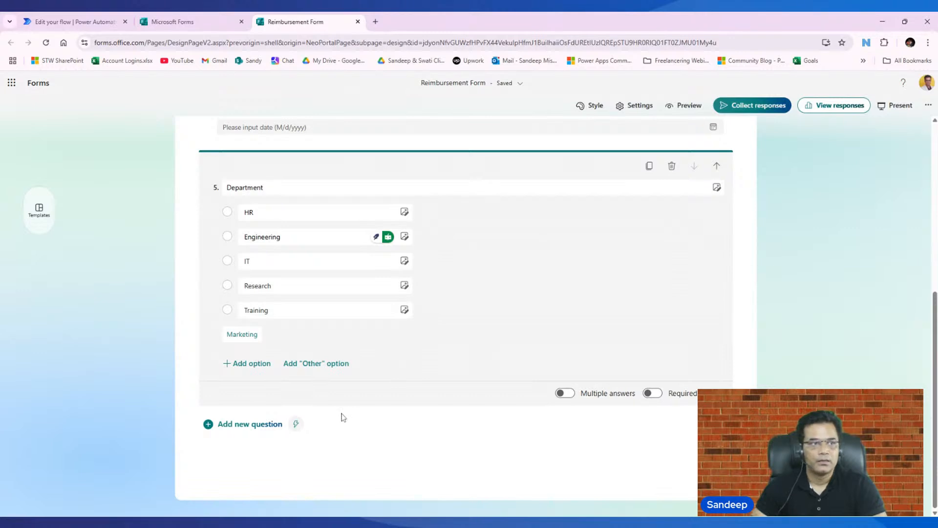
{"action": "scroll", "coordinate": [322, 410], "scroll_direction": "up", "scroll_amount": 6}
{"action": "scroll", "coordinate": [254, 342], "scroll_direction": "down", "scroll_amount": 6}
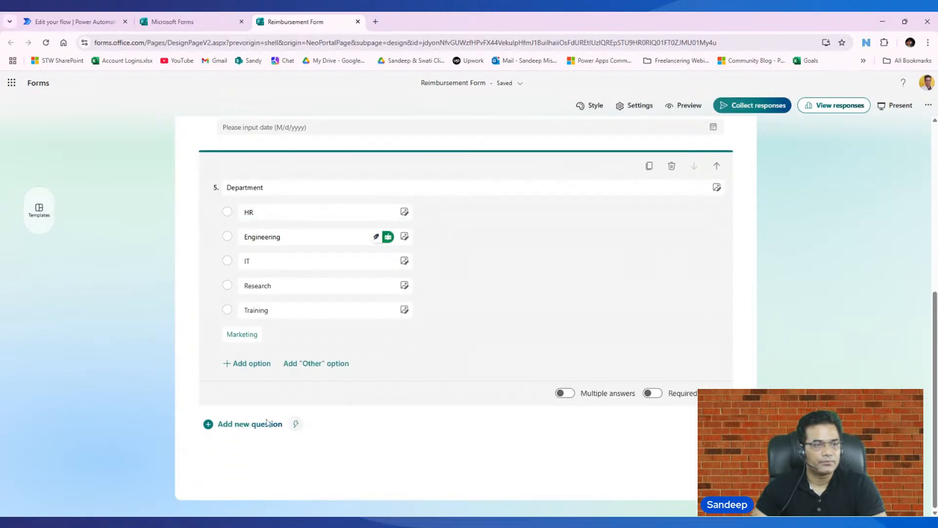
{"action": "scroll", "coordinate": [266, 421], "scroll_direction": "up", "scroll_amount": 6}
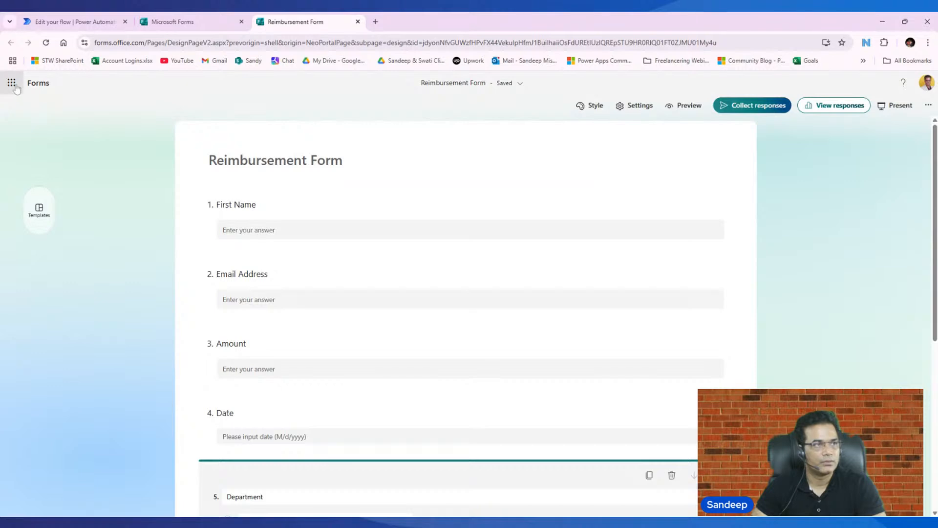
{"action": "left_click", "coordinate": [11, 82]}
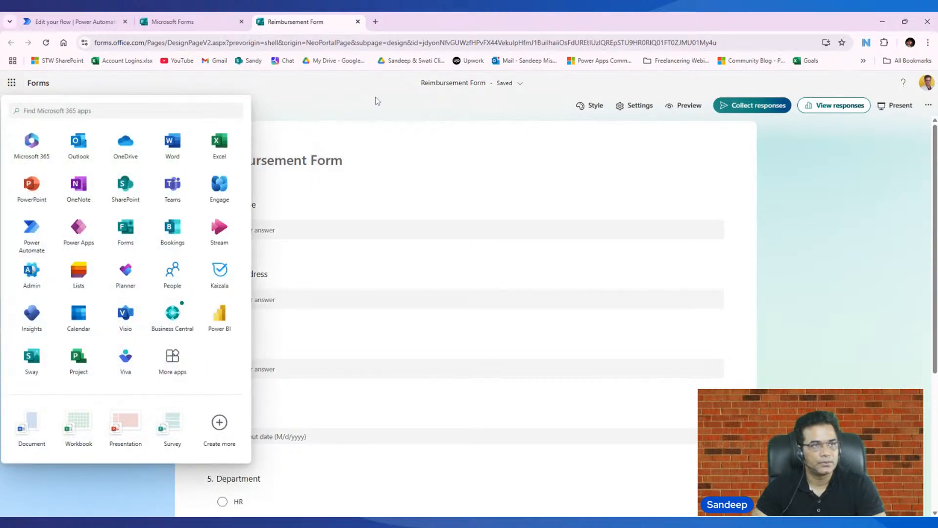
{"action": "left_click", "coordinate": [131, 233]}
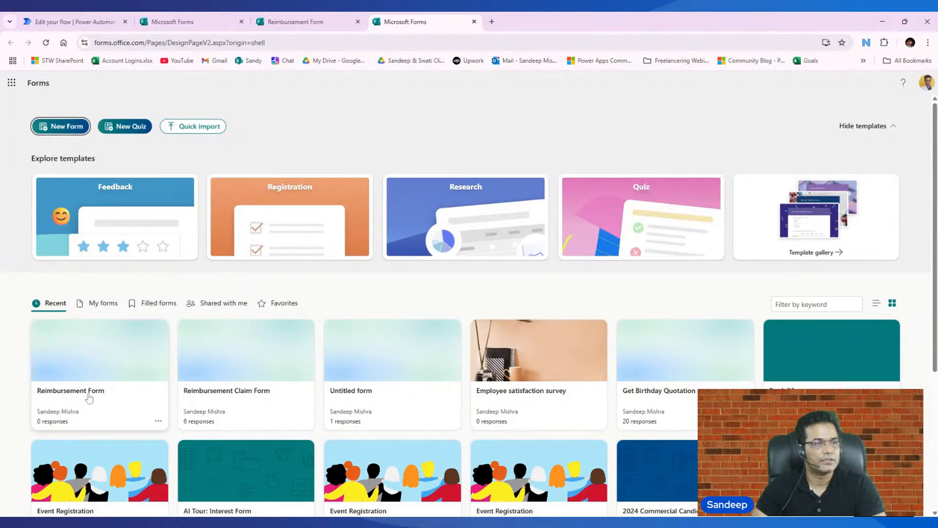
- Switch back to the Power Automate flow, check the trigger's form list, and reload the flow page
{"action": "left_click", "coordinate": [111, 23]}
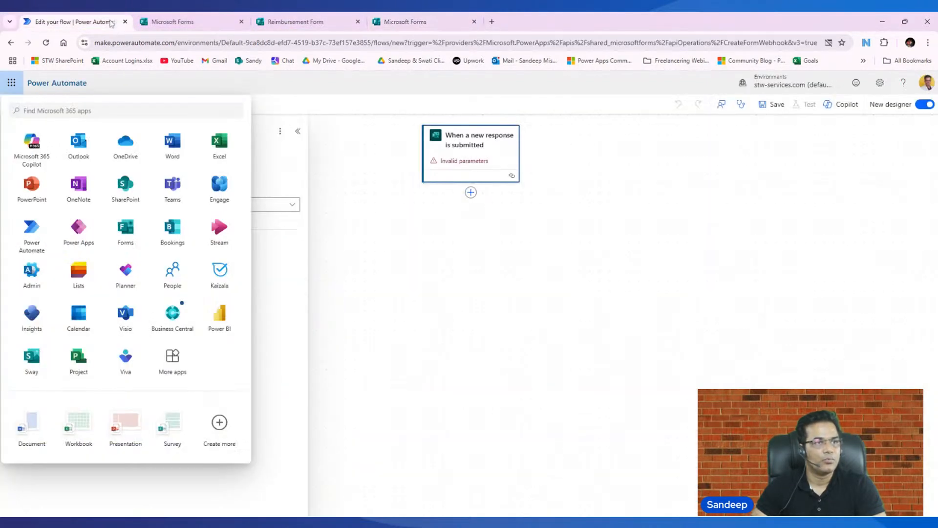
{"action": "left_click", "coordinate": [475, 153]}
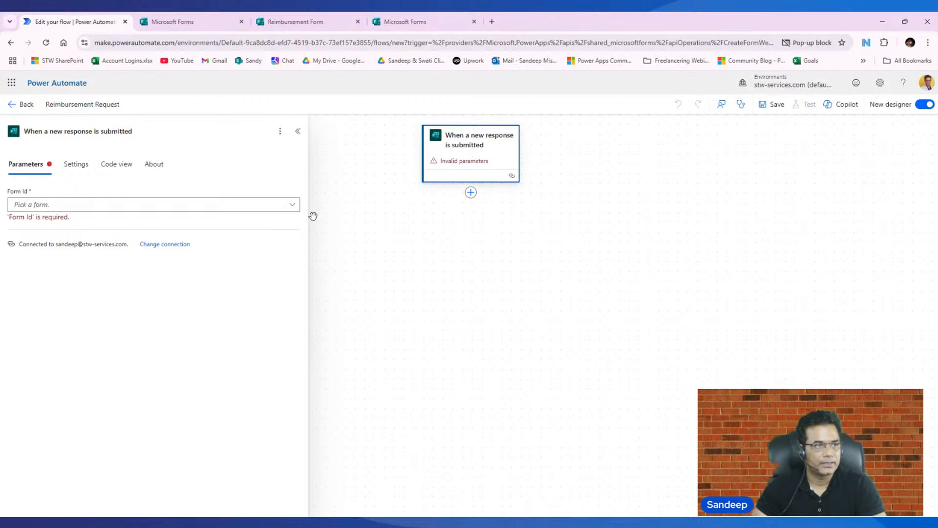
{"action": "left_click", "coordinate": [293, 204]}
{"action": "left_click", "coordinate": [642, 273]}
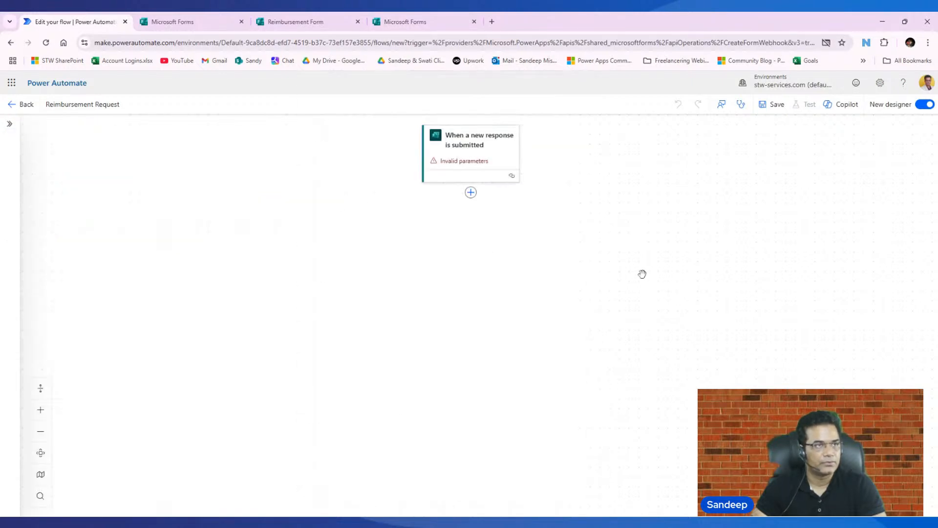
{"action": "left_click", "coordinate": [45, 43]}
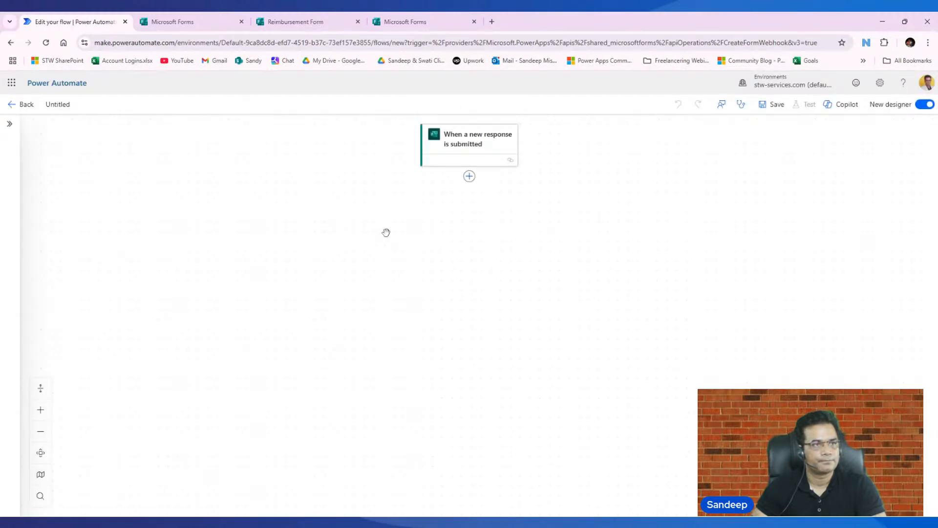
- Set the Form Id of the "When a new response is submitted" trigger to Reimbursement Form
{"action": "left_click", "coordinate": [473, 142]}
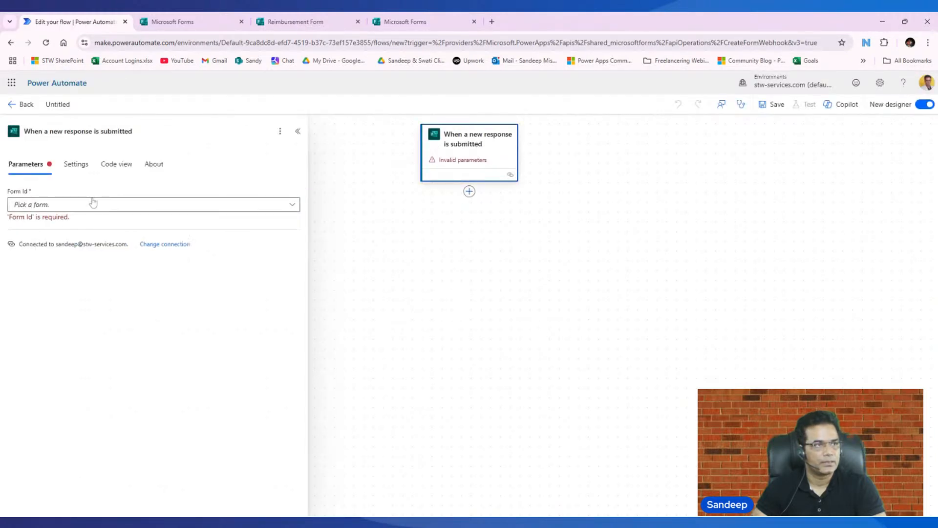
{"action": "left_click", "coordinate": [84, 210]}
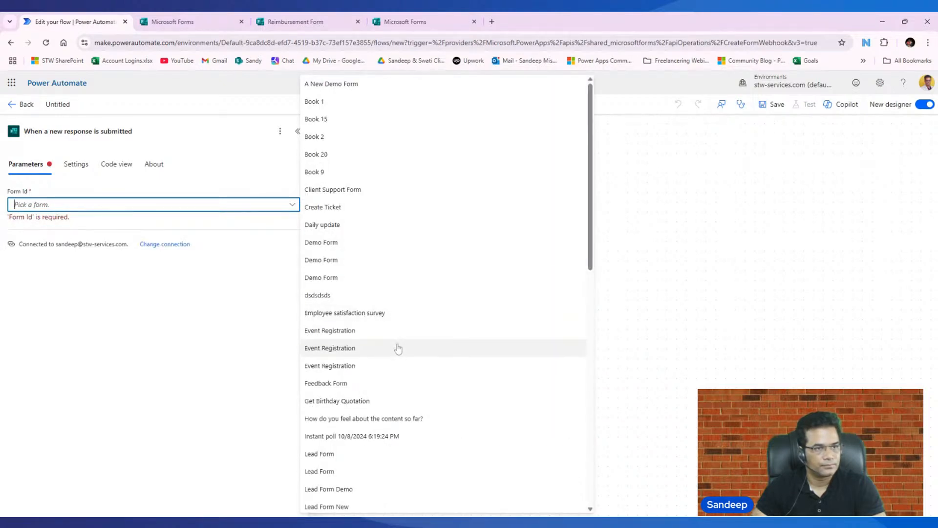
{"action": "scroll", "coordinate": [396, 354], "scroll_direction": "down", "scroll_amount": 7}
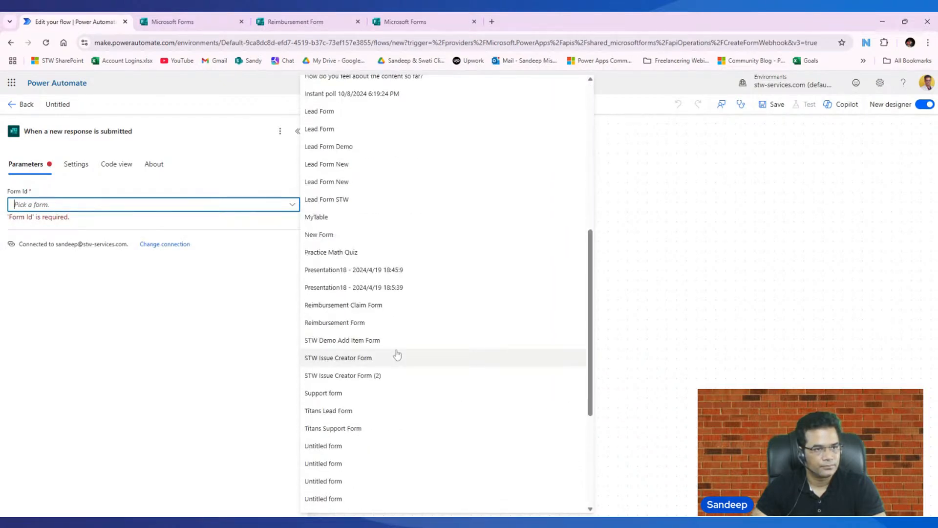
{"action": "left_click", "coordinate": [371, 322]}
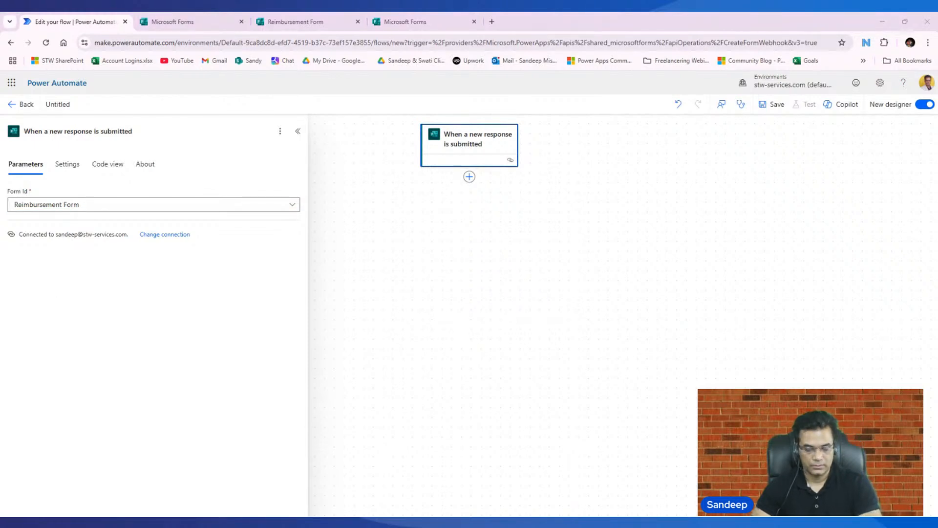
- Name the flow "Reimbursement Request" and try to save it
{"action": "left_click", "coordinate": [47, 104]}
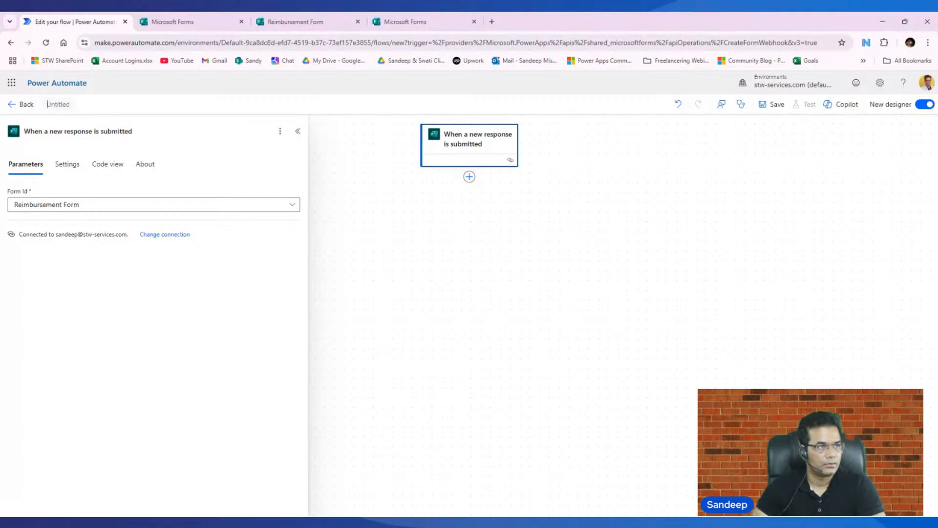
{"action": "type", "text": "Reimbursement Request"}
{"action": "left_click", "coordinate": [771, 114]}
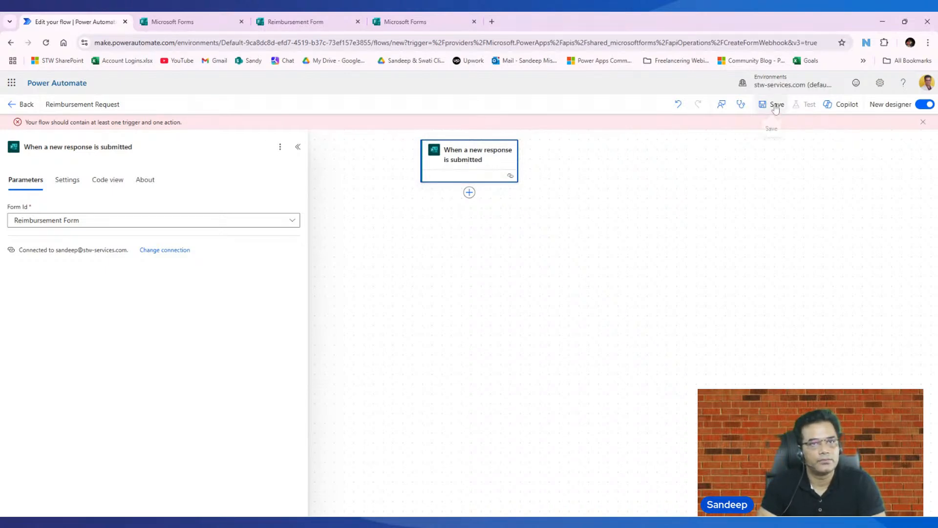
{"action": "left_click", "coordinate": [777, 108]}
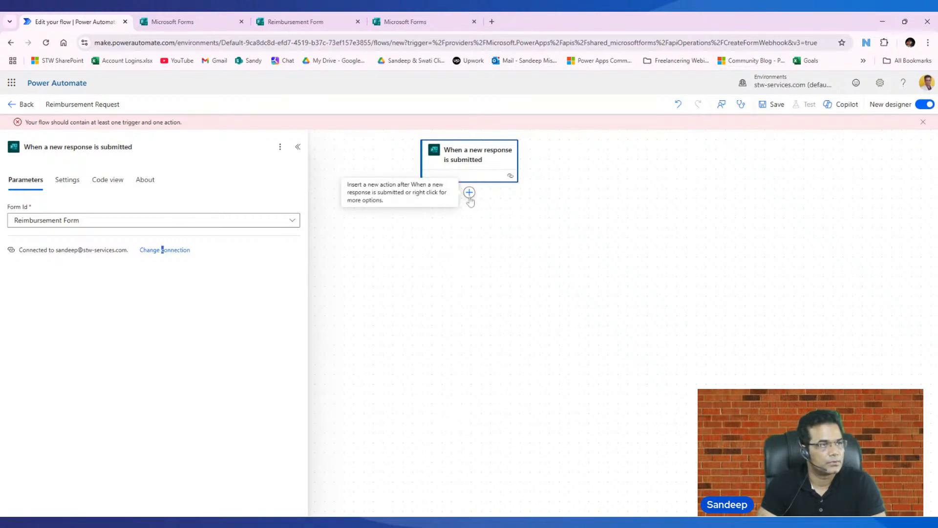
- Add the Microsoft Forms action "Get response details" after the "When a new response is submitted" trigger
{"action": "left_click", "coordinate": [469, 193]}
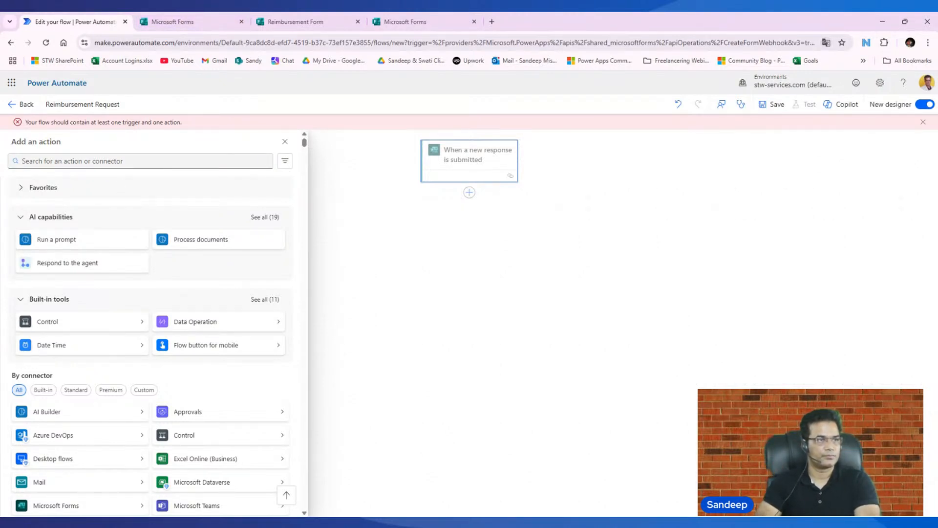
{"action": "left_click", "coordinate": [122, 161]}
{"action": "type", "text": "get"}
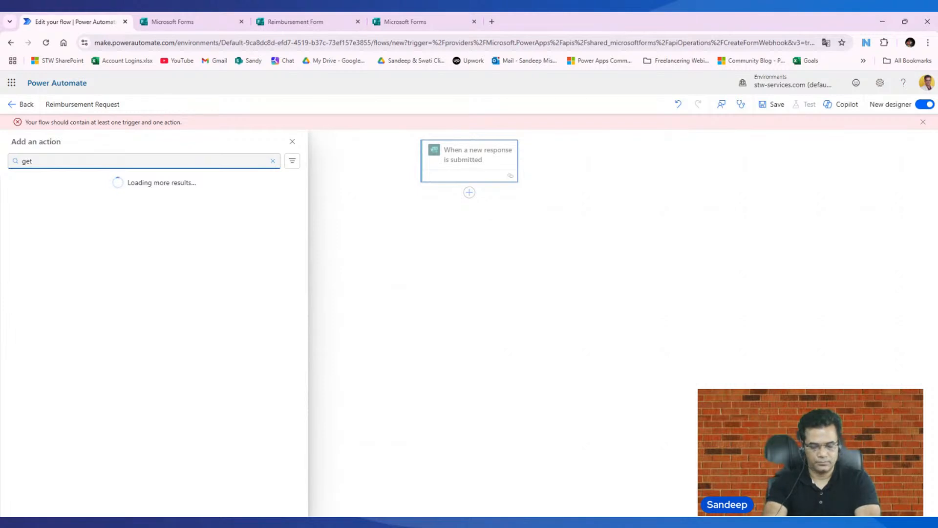
{"action": "type", "text": " resp"}
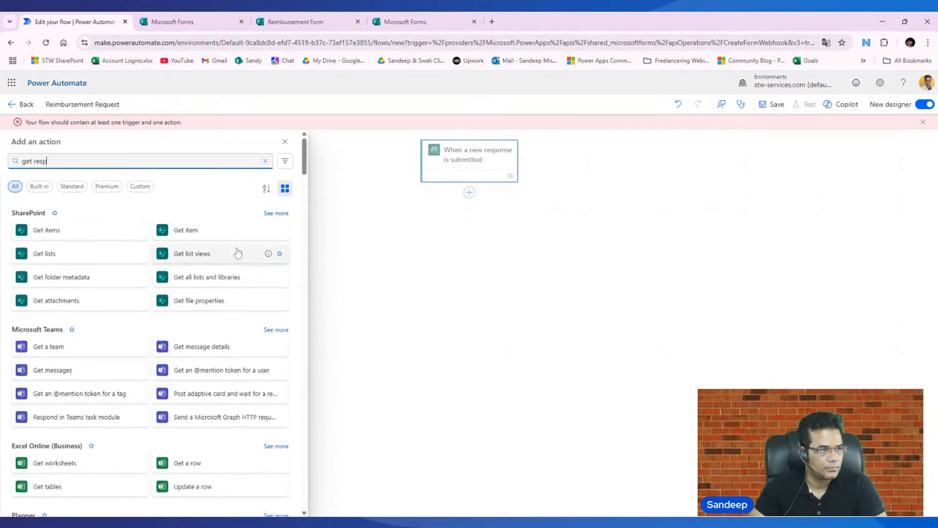
{"action": "key", "text": "BackSpace"}
{"action": "key", "text": "BackSpace"}
{"action": "key", "text": "BackSpace"}
{"action": "key", "text": "BackSpace"}
{"action": "key", "text": "BackSpace"}
{"action": "key", "text": "BackSpace"}
{"action": "key", "text": "BackSpace"}
{"action": "key", "text": "BackSpace"}
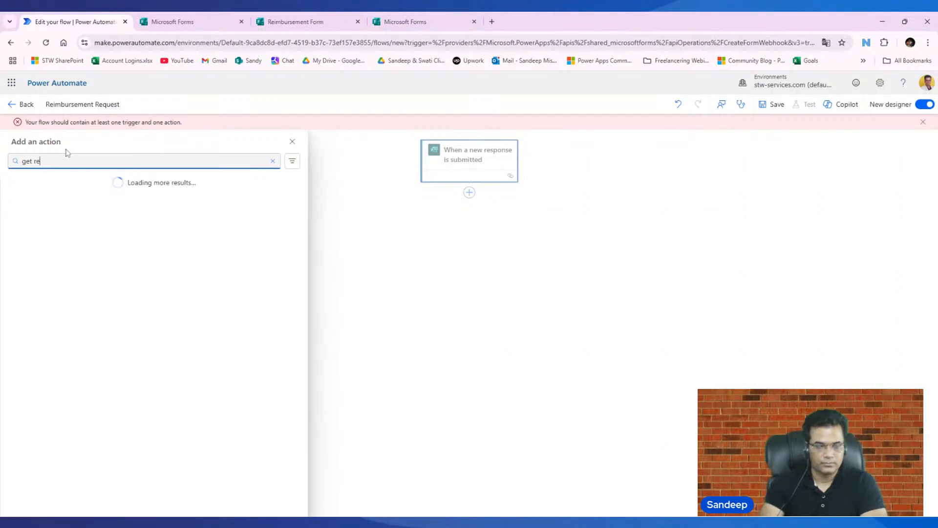
{"action": "type", "text": "form"}
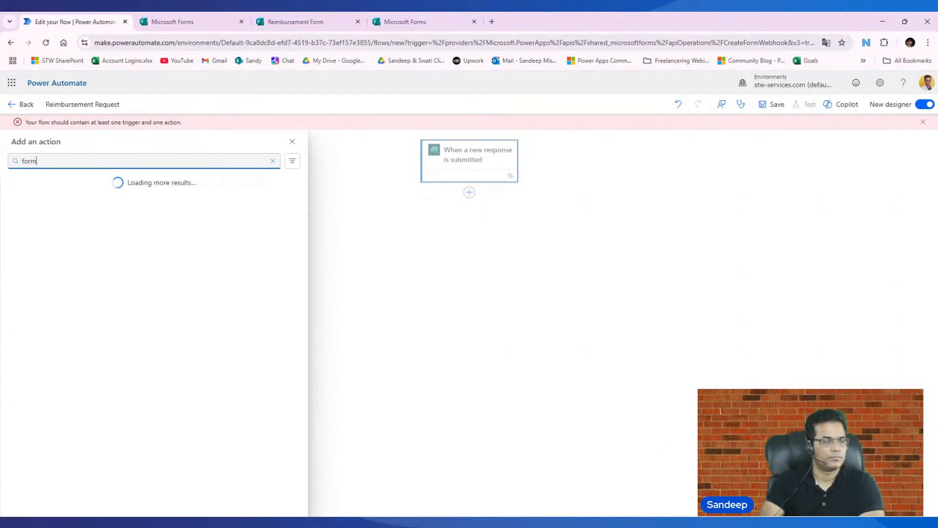
{"action": "left_click", "coordinate": [84, 229]}
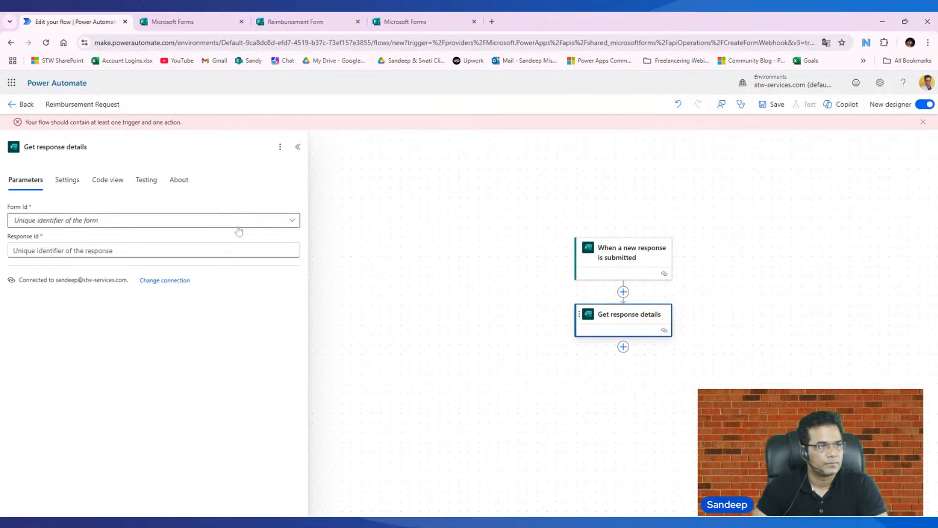
- Set the Form Id of the "Get response details" action to Reimbursement Form
{"action": "left_click", "coordinate": [291, 220]}
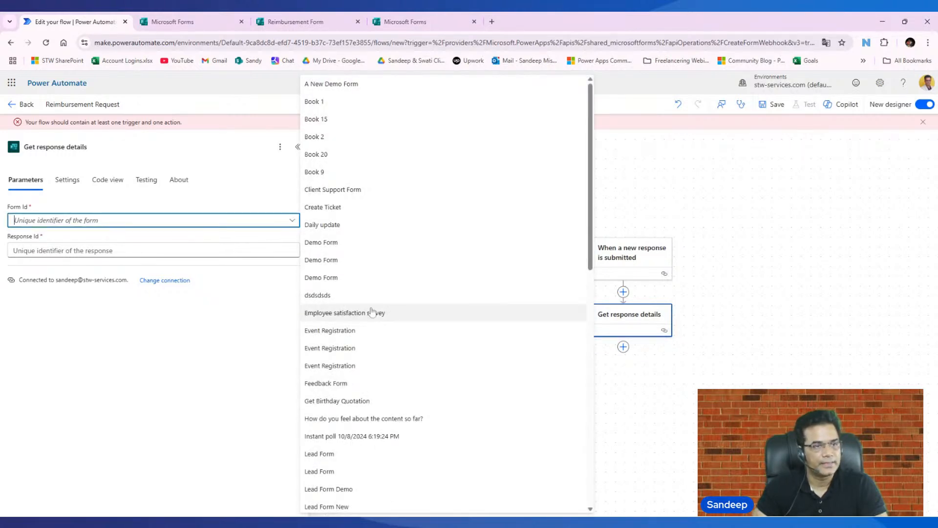
{"action": "scroll", "coordinate": [370, 341], "scroll_direction": "down", "scroll_amount": 7}
{"action": "scroll", "coordinate": [370, 341], "scroll_direction": "down", "scroll_amount": 3}
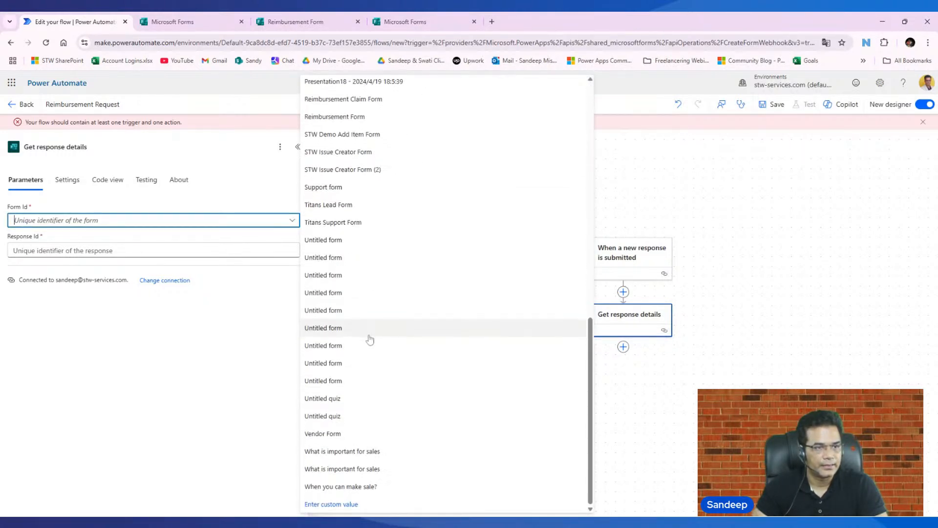
{"action": "scroll", "coordinate": [369, 339], "scroll_direction": "up", "scroll_amount": 3}
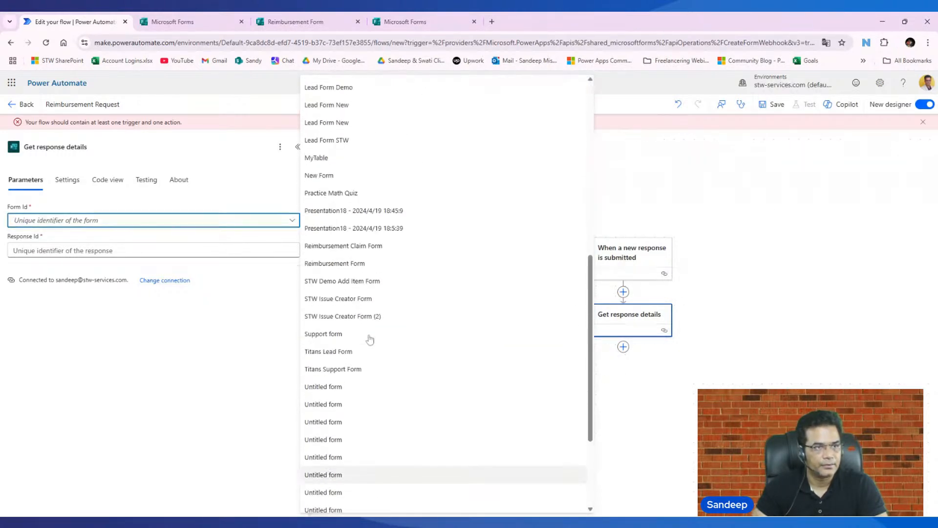
{"action": "left_click", "coordinate": [347, 264]}
- Fill the action's Response Id with the trigger's dynamic Response Id value and save the flow
{"action": "left_click", "coordinate": [153, 251]}
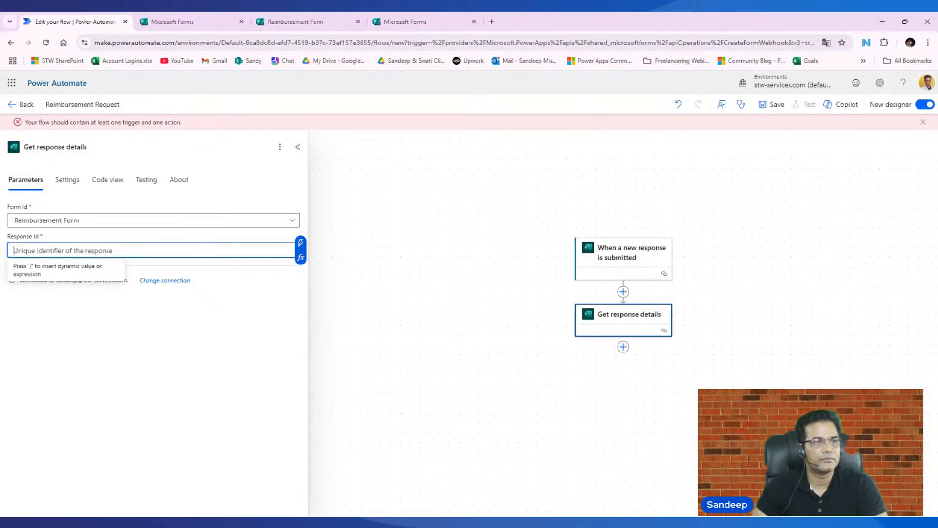
{"action": "left_click", "coordinate": [303, 243]}
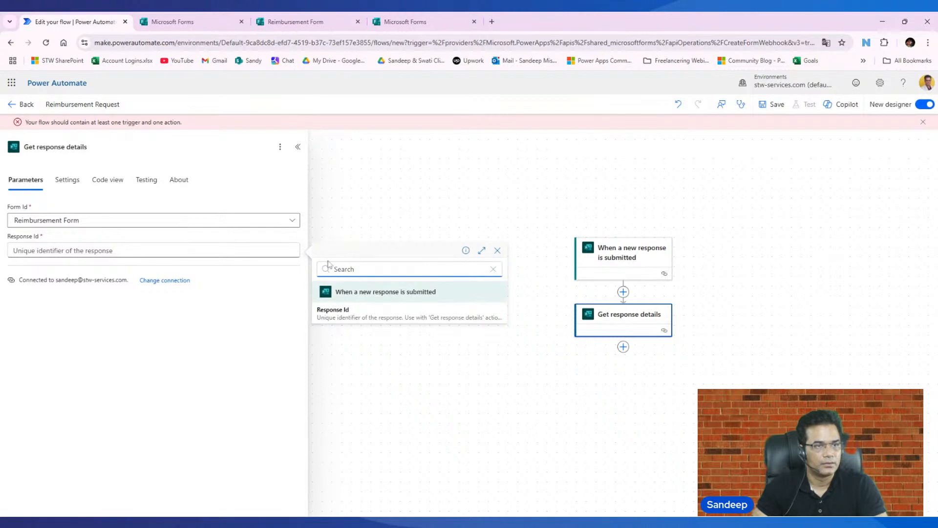
{"action": "left_click", "coordinate": [345, 318]}
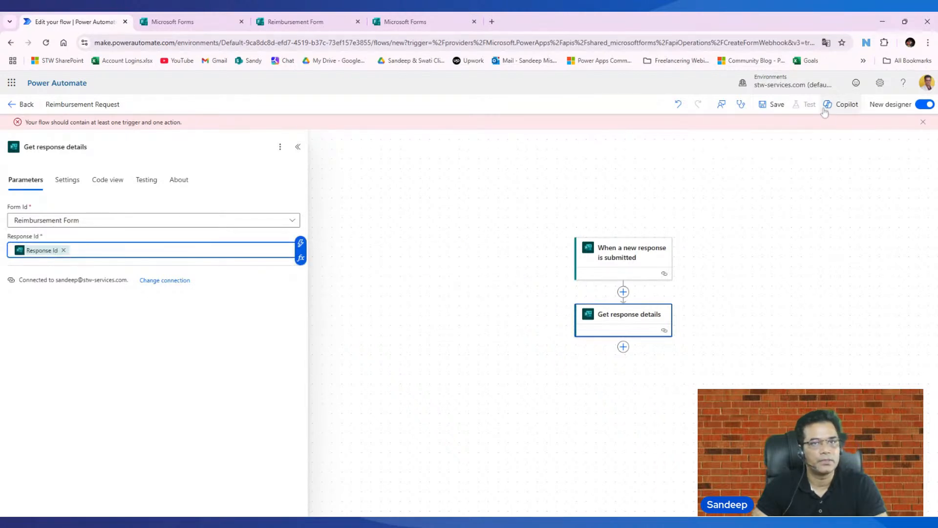
{"action": "left_click", "coordinate": [773, 104]}
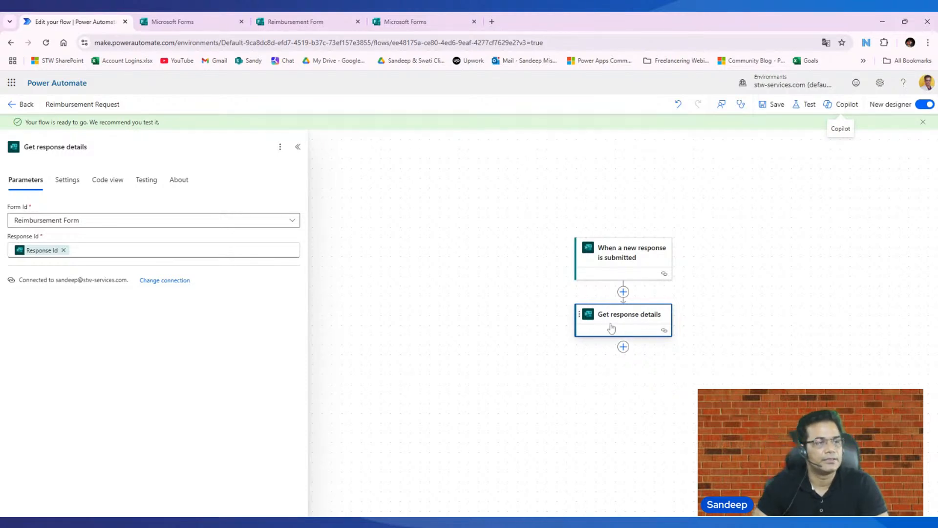
- Add the Approvals action "Start and wait for an approval" after "Get response details"
{"action": "scroll", "coordinate": [674, 295], "scroll_direction": "down", "scroll_amount": 1}
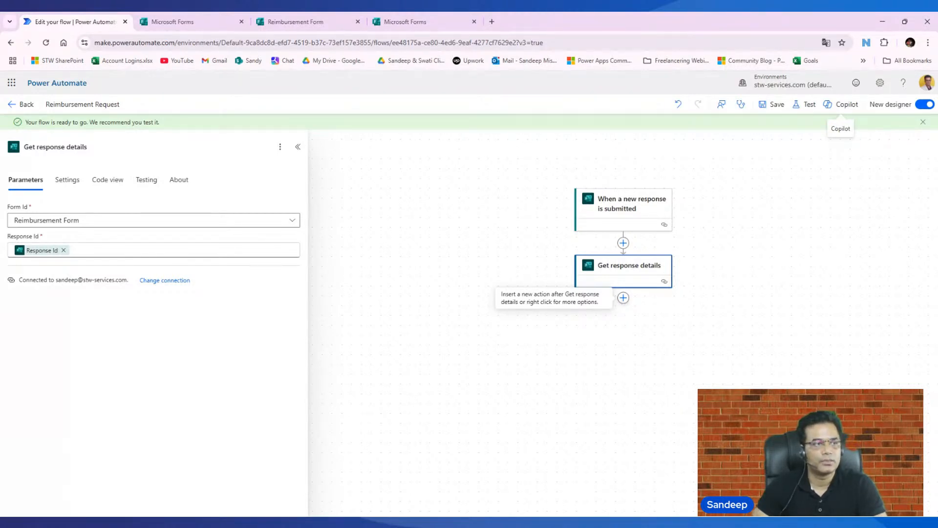
{"action": "left_click", "coordinate": [623, 298]}
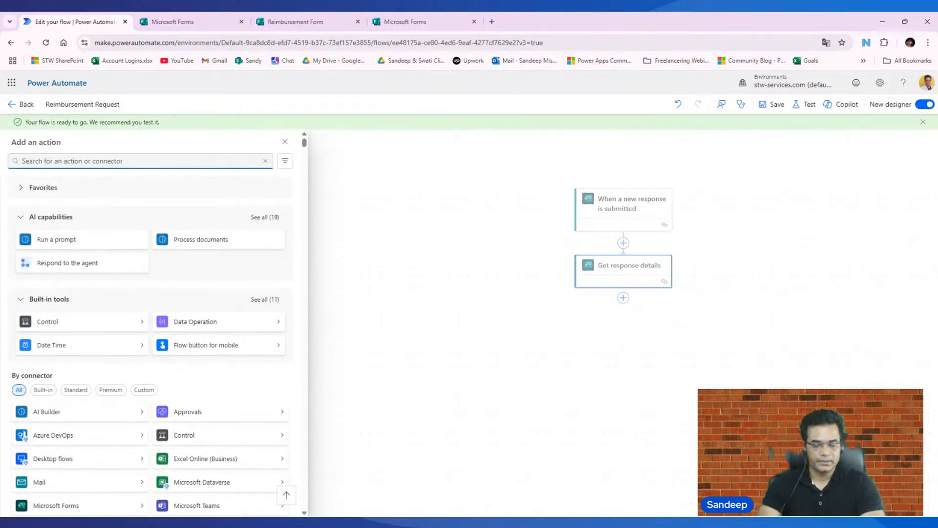
{"action": "type", "text": "approval"}
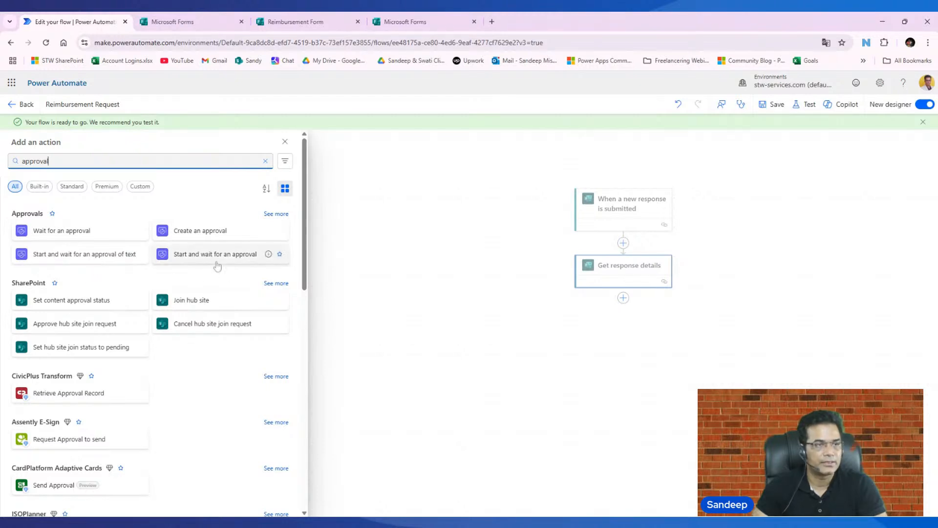
{"action": "left_click", "coordinate": [187, 257]}
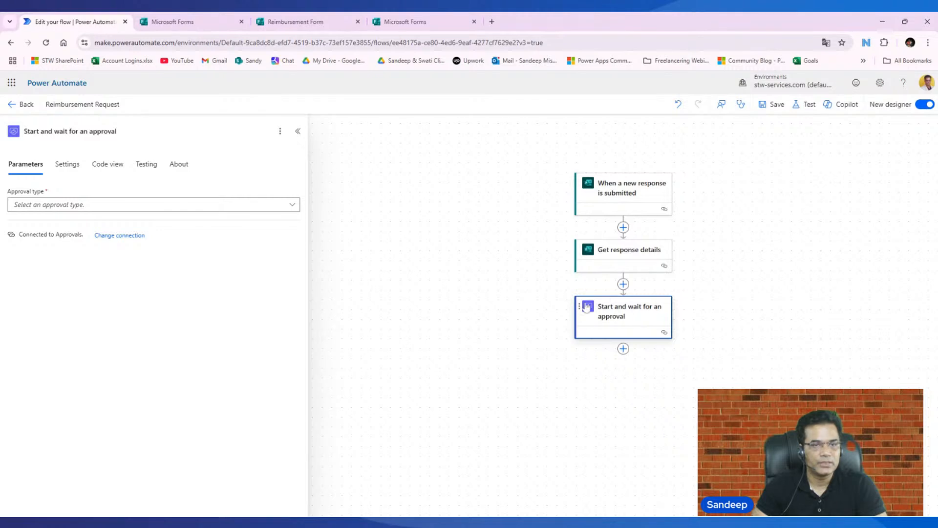
- Set the approval type to "Approve/Reject - First to respond" and the approval title to "Reimbursement Approval Request"
{"action": "left_click", "coordinate": [292, 205]}
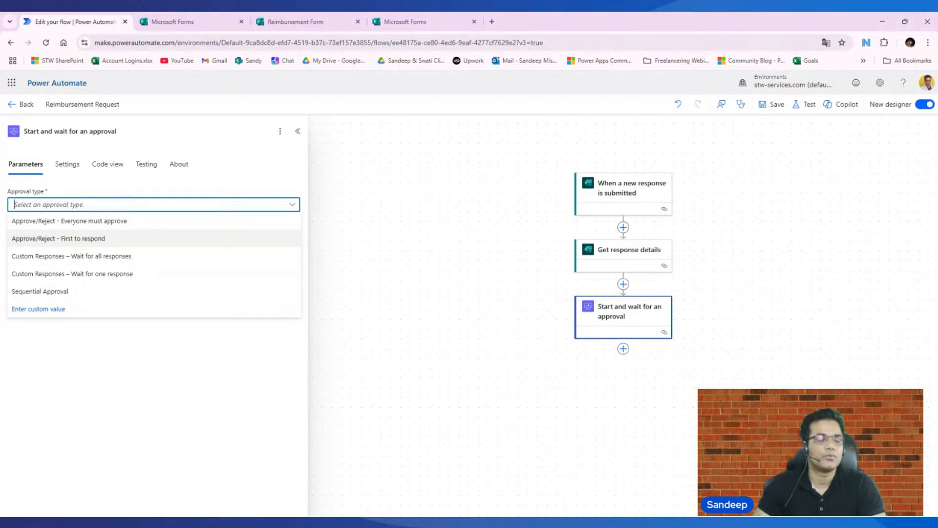
{"action": "left_click", "coordinate": [117, 239]}
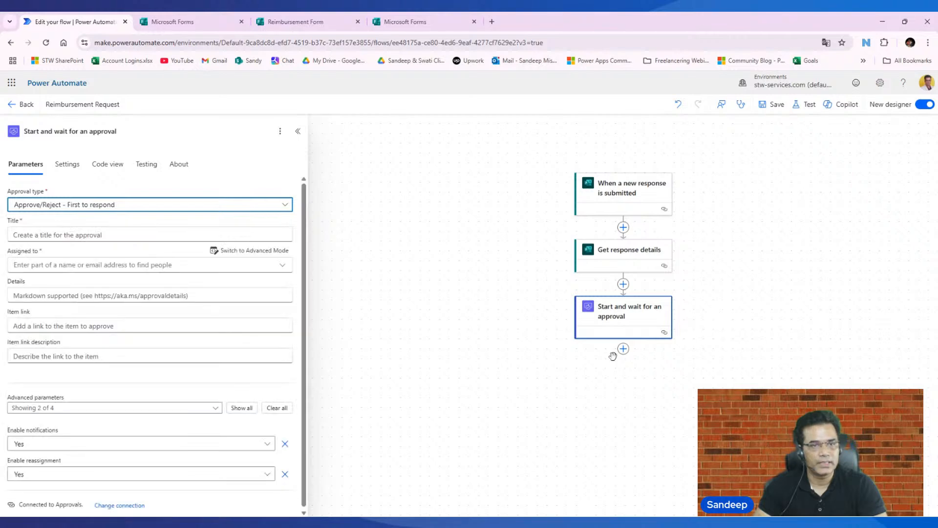
{"action": "left_click", "coordinate": [146, 235]}
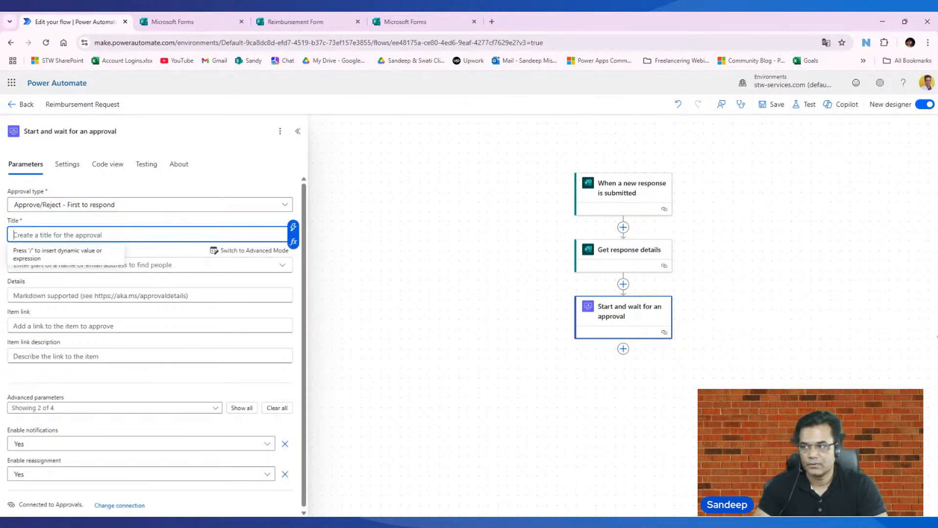
{"action": "left_click", "coordinate": [937, 336]}
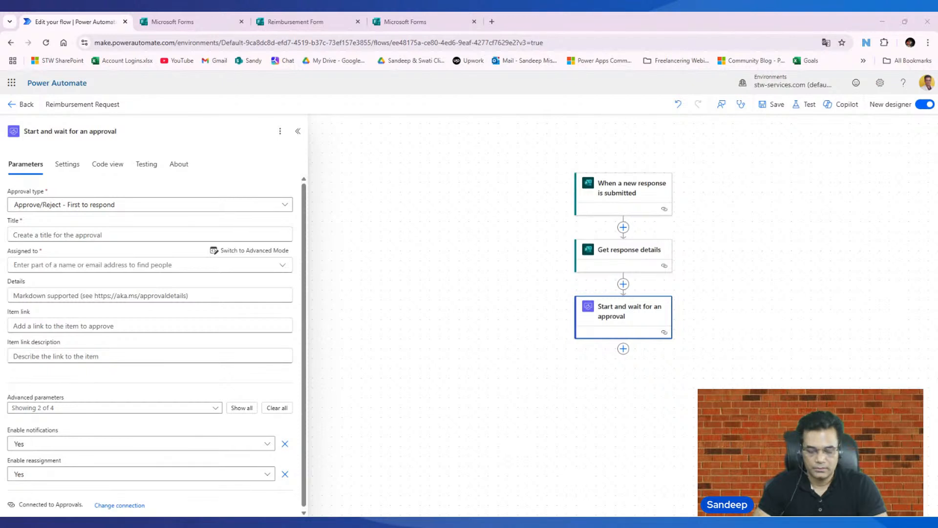
{"action": "key", "text": "alt+Tab"}
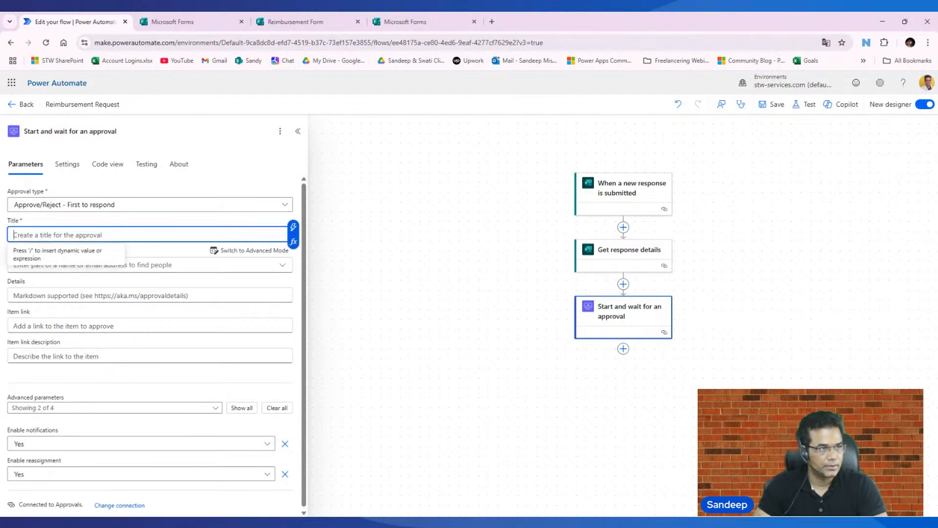
{"action": "type", "text": "Reimbursement Approval Request"}
{"action": "key", "text": "Tab"}
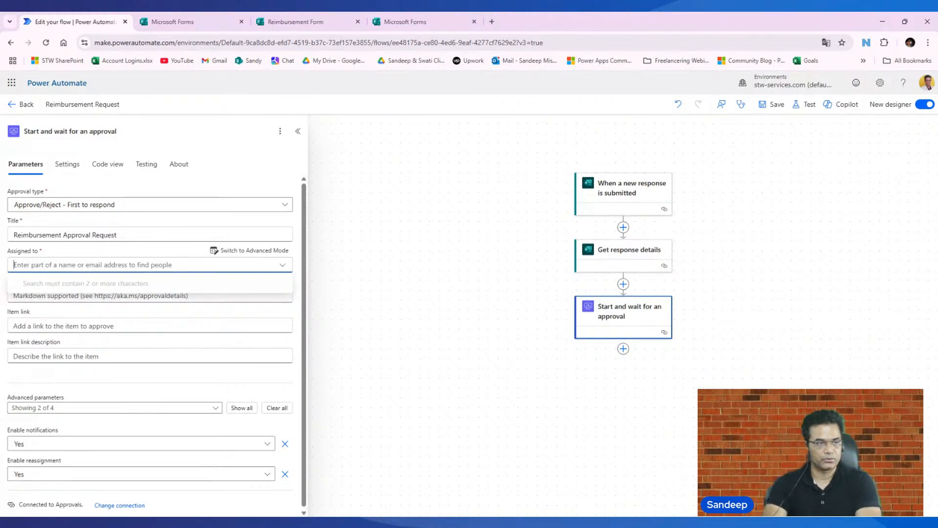
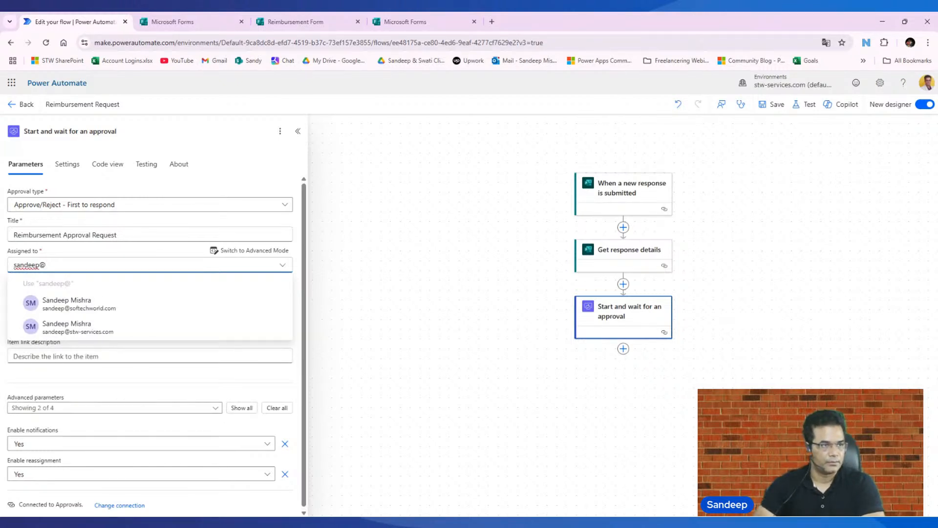
- Assign the approval to the approver's stw-services.com account and save the flow
{"action": "left_click", "coordinate": [93, 329]}
{"action": "left_click", "coordinate": [326, 293]}
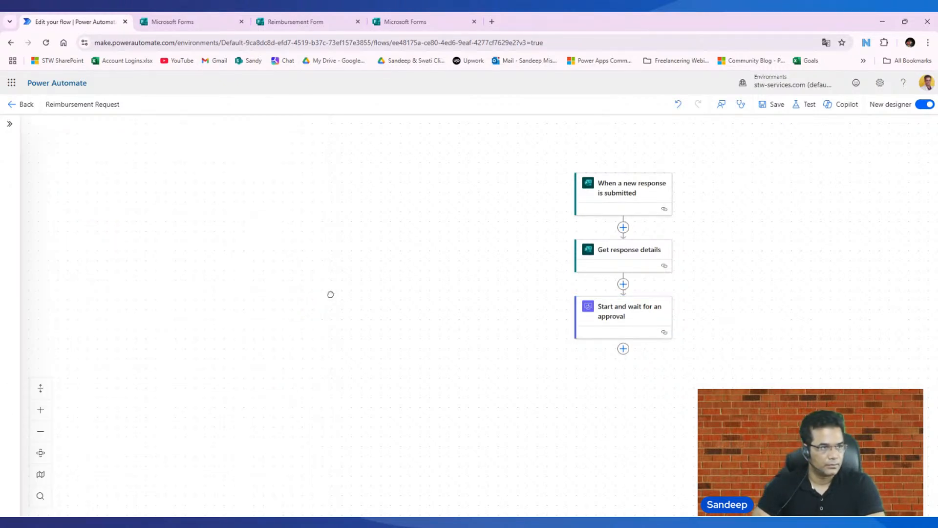
{"action": "left_click", "coordinate": [634, 321]}
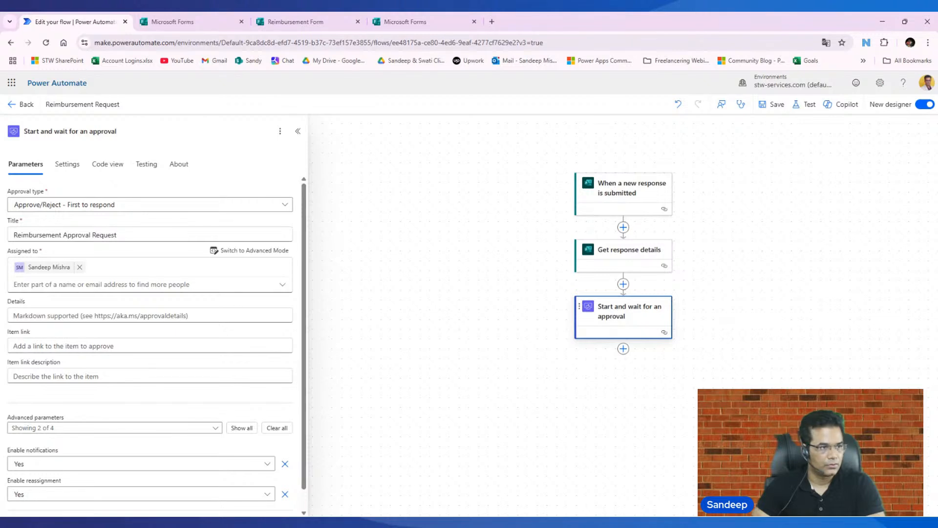
{"action": "left_click", "coordinate": [773, 104]}
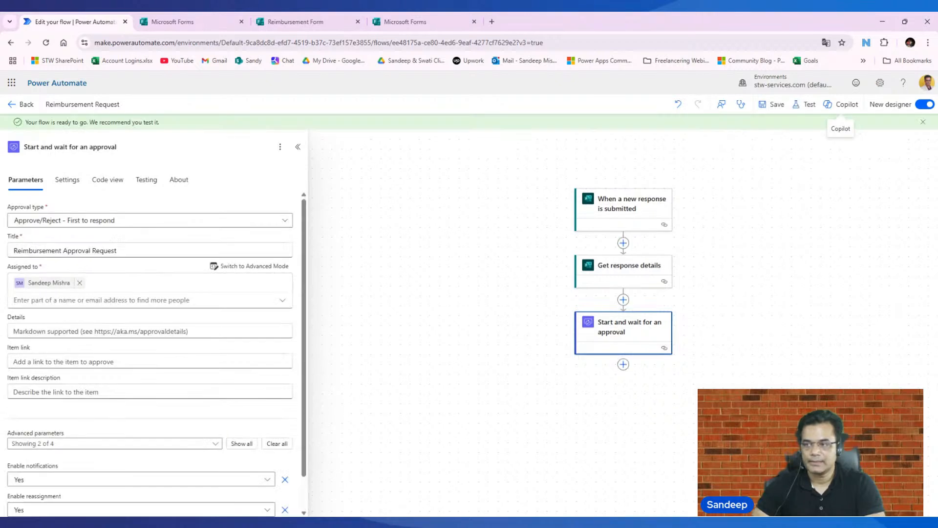
- Add a Condition control after the "Start and wait for an approval" action
{"action": "left_click", "coordinate": [624, 365]}
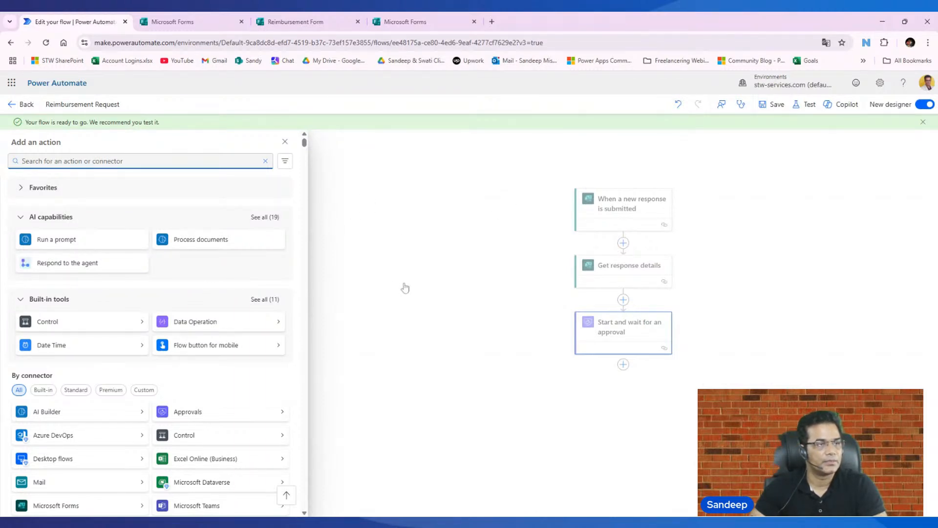
{"action": "type", "text": "cod"}
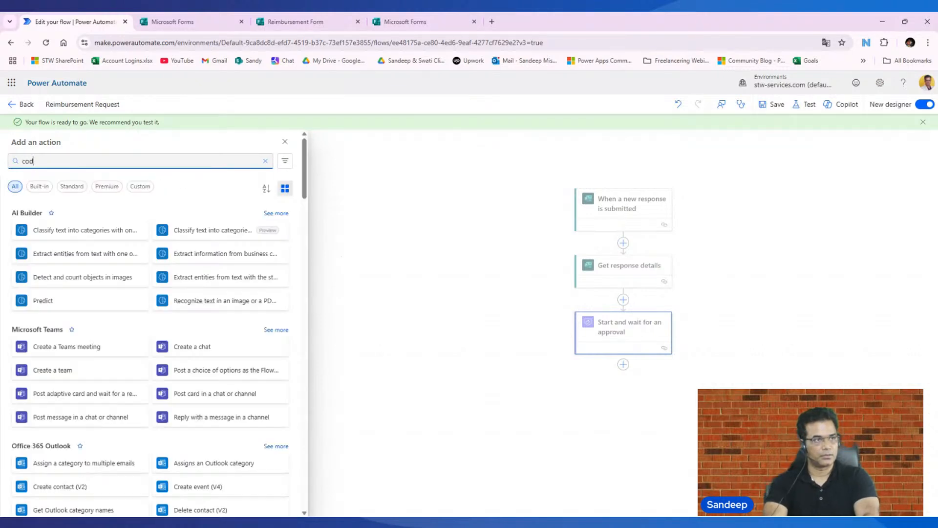
{"action": "key", "text": "BackSpace"}
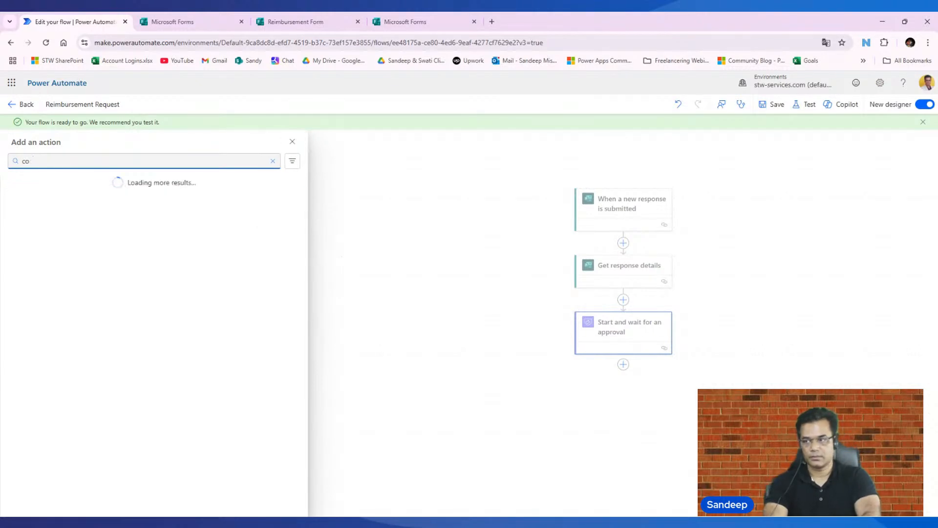
{"action": "type", "text": "ndition"}
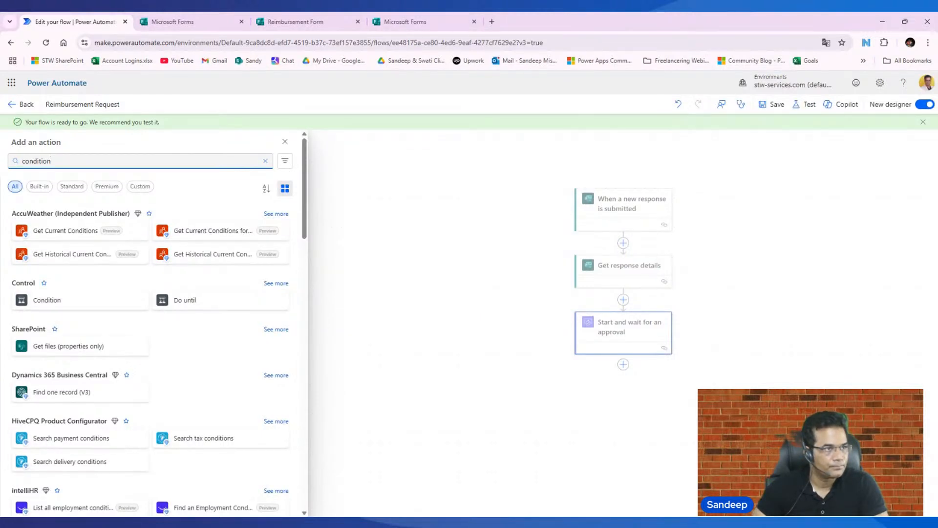
{"action": "key", "text": "BackSpace"}
{"action": "key", "text": "BackSpace"}
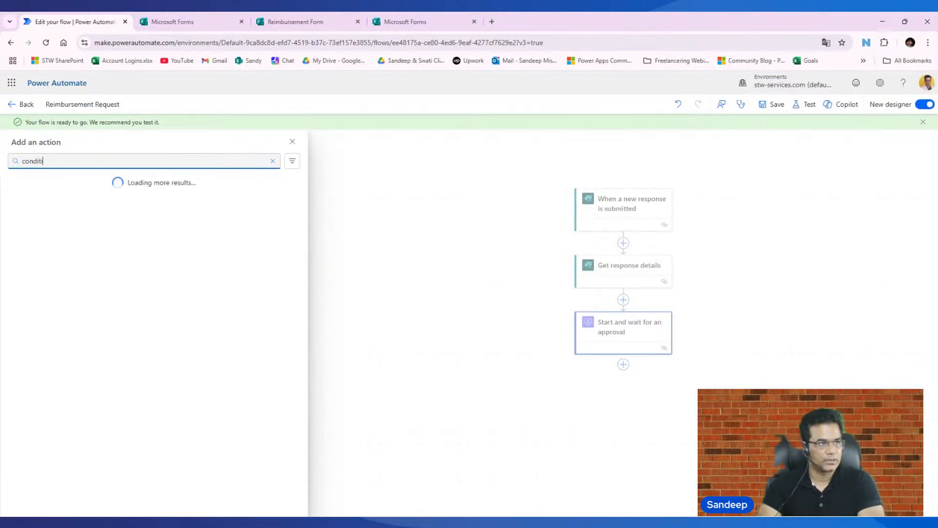
{"action": "key", "text": "BackSpace"}
{"action": "key", "text": "BackSpace"}
{"action": "key", "text": "BackSpace"}
{"action": "key", "text": "BackSpace"}
{"action": "key", "text": "BackSpace"}
{"action": "key", "text": "BackSpace"}
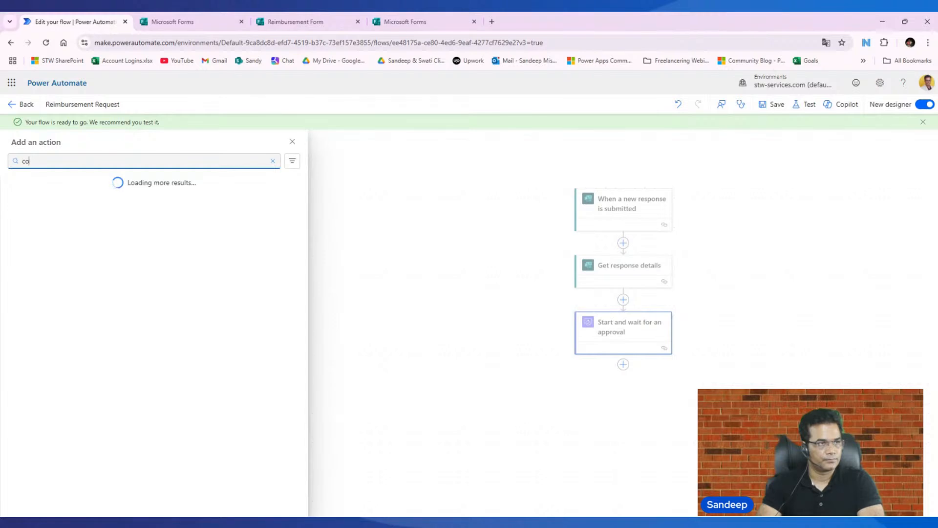
{"action": "type", "text": "control"}
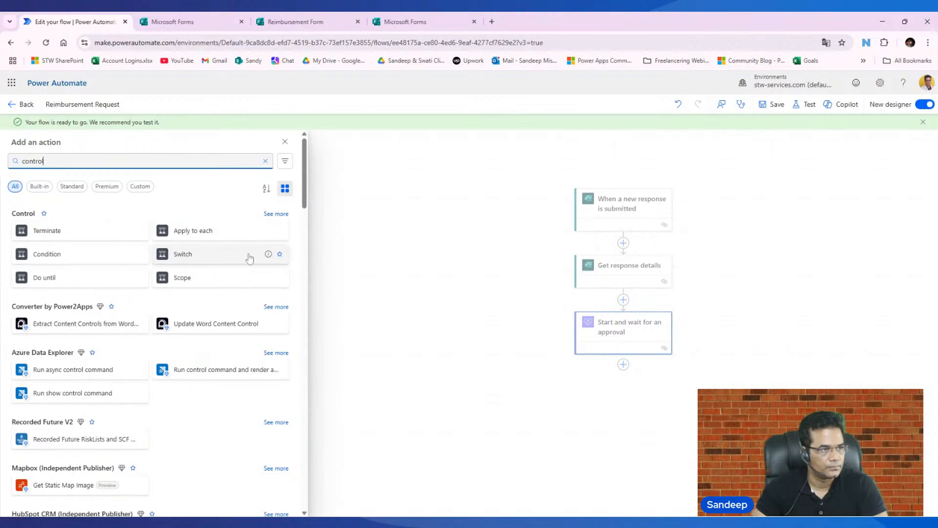
{"action": "left_click", "coordinate": [85, 255]}
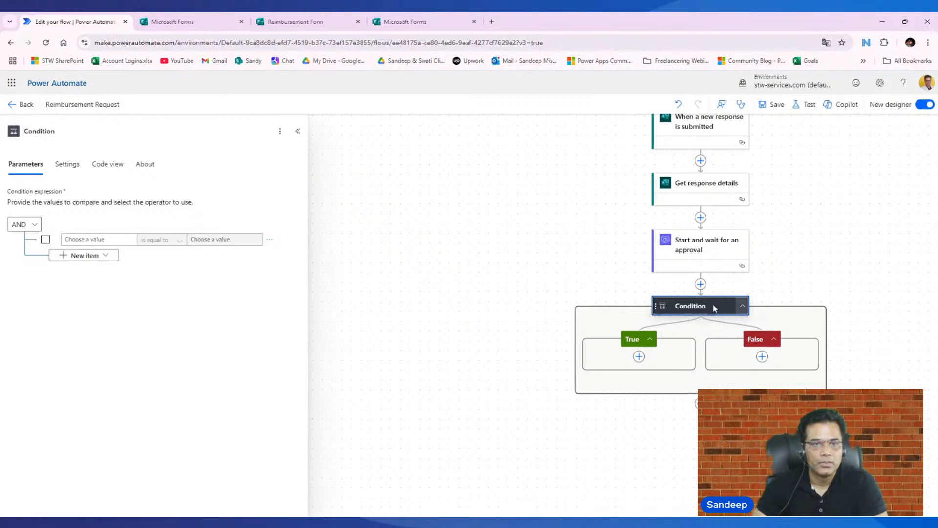
- Set the first value of the condition expression to the Outcome of "Start and wait for an approval"
{"action": "left_click", "coordinate": [99, 240]}
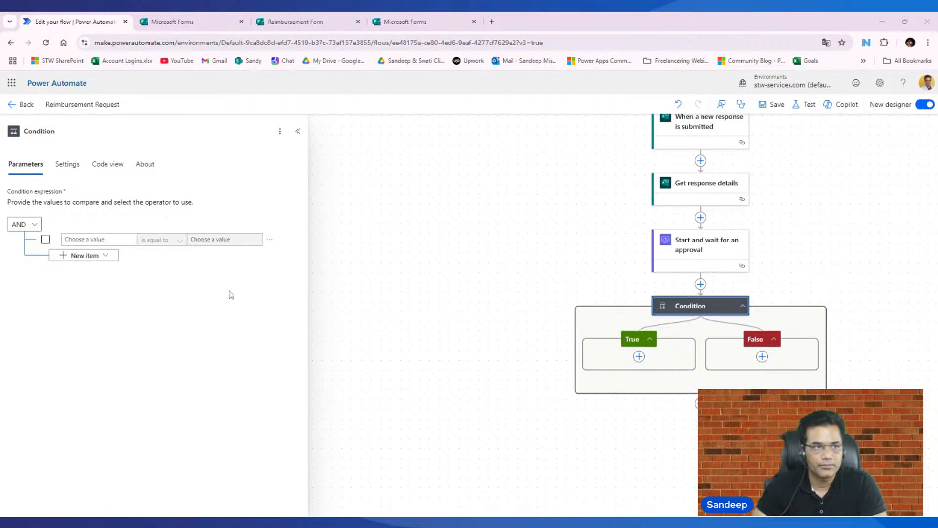
{"action": "left_click", "coordinate": [99, 239]}
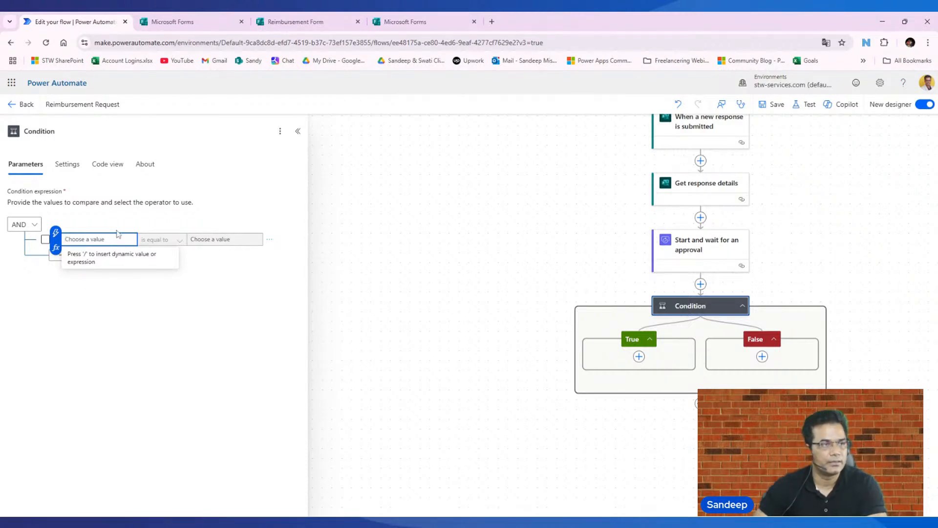
{"action": "left_click", "coordinate": [56, 233]}
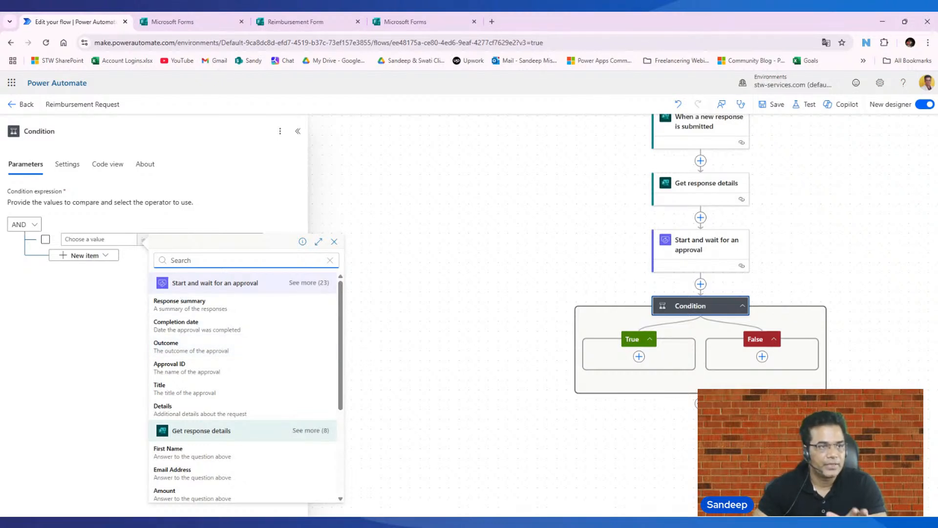
{"action": "left_click", "coordinate": [181, 350]}
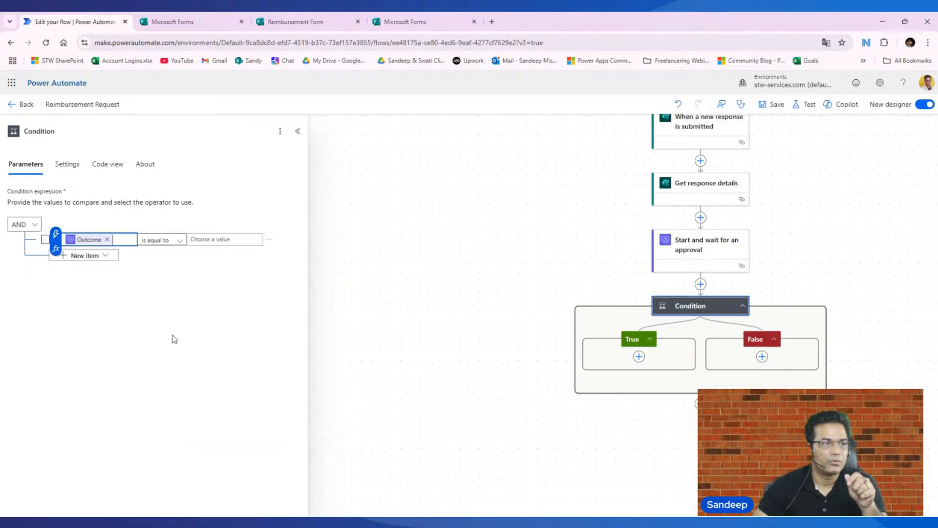
- Set the condition to check that the outcome is equal to "Approve", and save the flow
{"action": "left_click", "coordinate": [217, 239]}
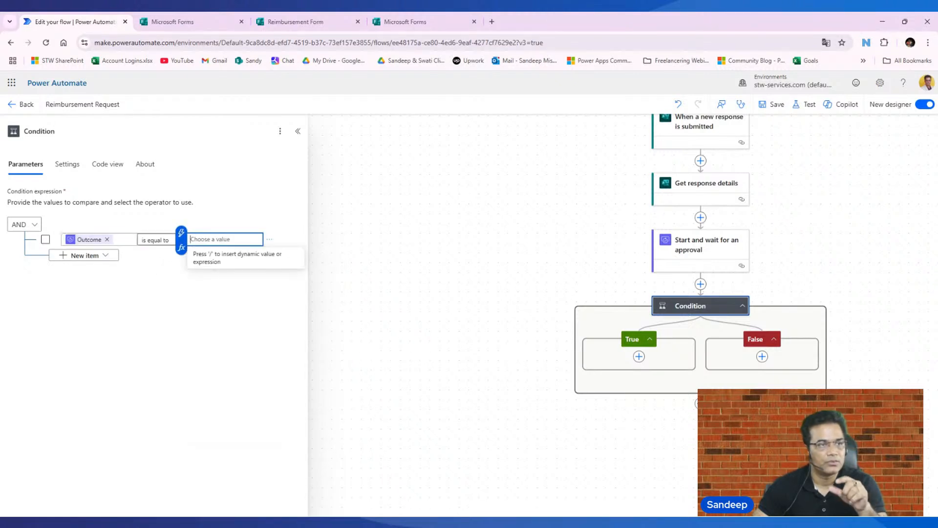
{"action": "key", "text": "alt+Tab"}
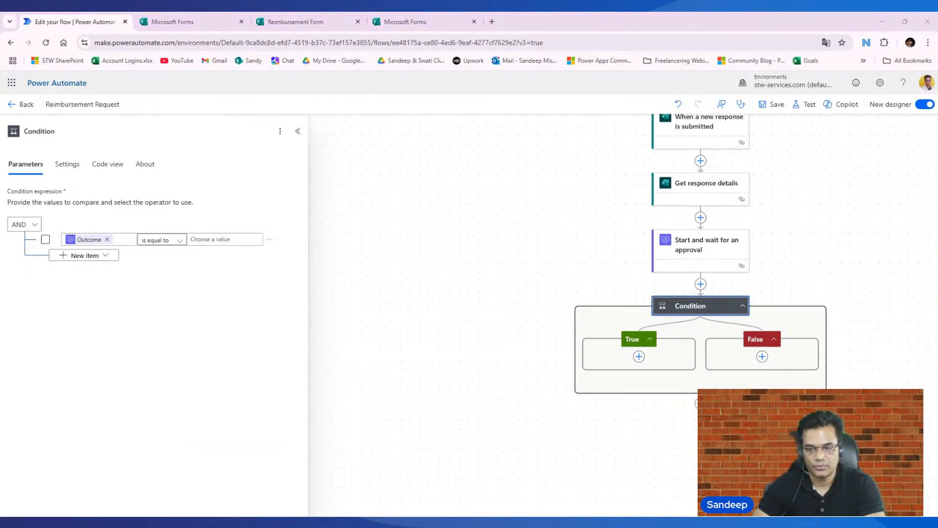
{"action": "key", "text": "alt+Tab"}
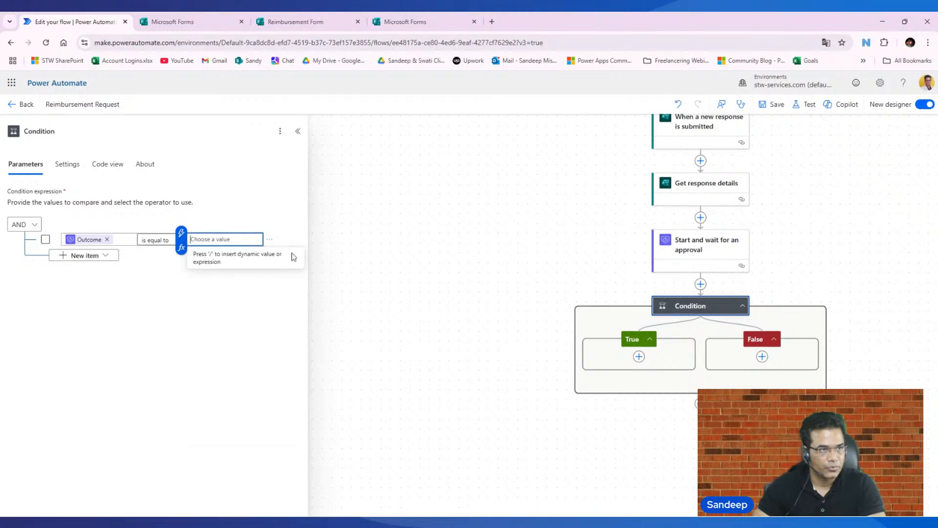
{"action": "type", "text": "Ap"}
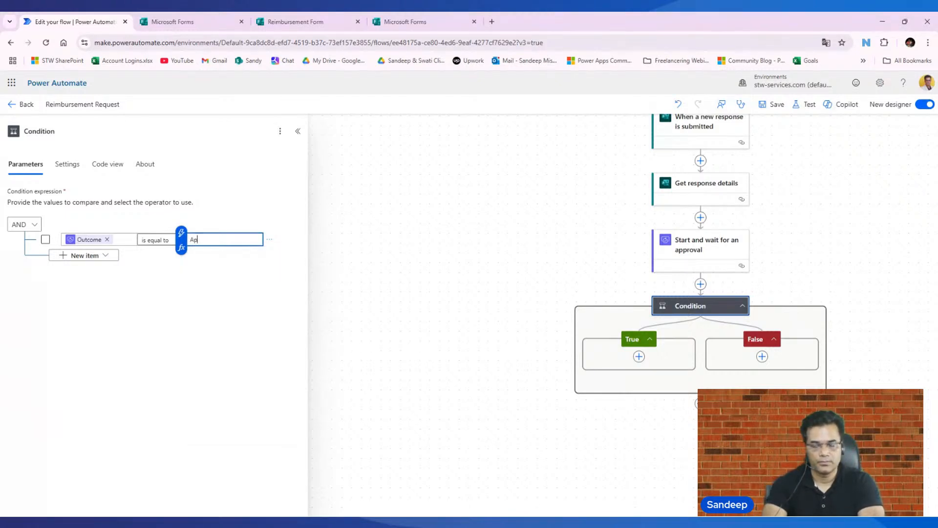
{"action": "type", "text": "prove"}
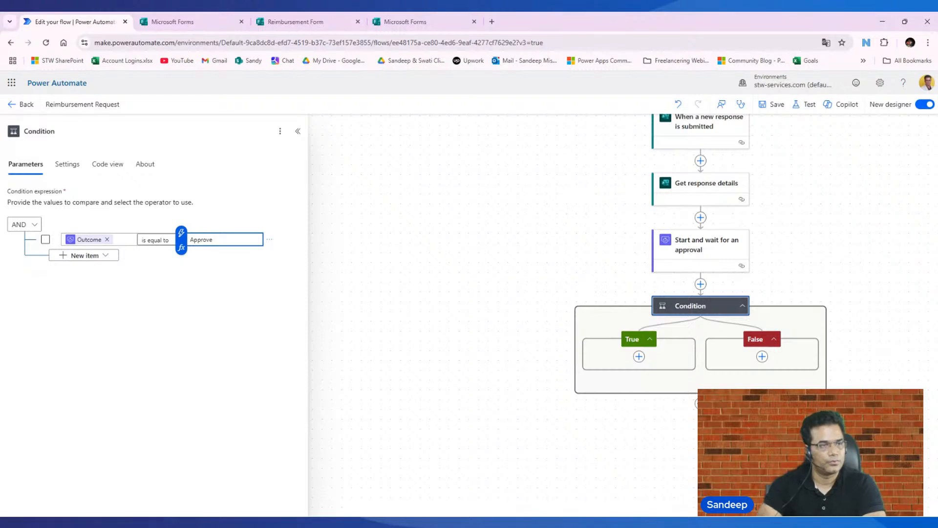
{"action": "left_click", "coordinate": [229, 308]}
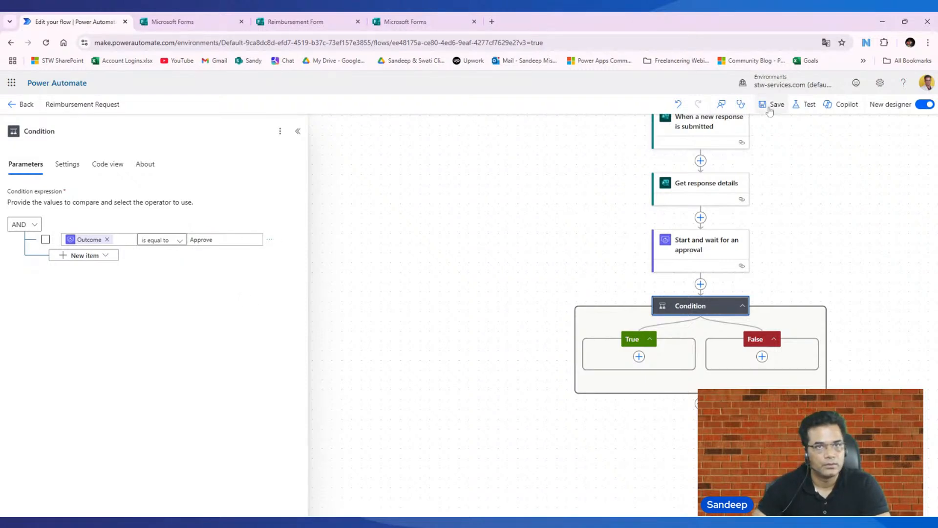
{"action": "left_click", "coordinate": [776, 106]}
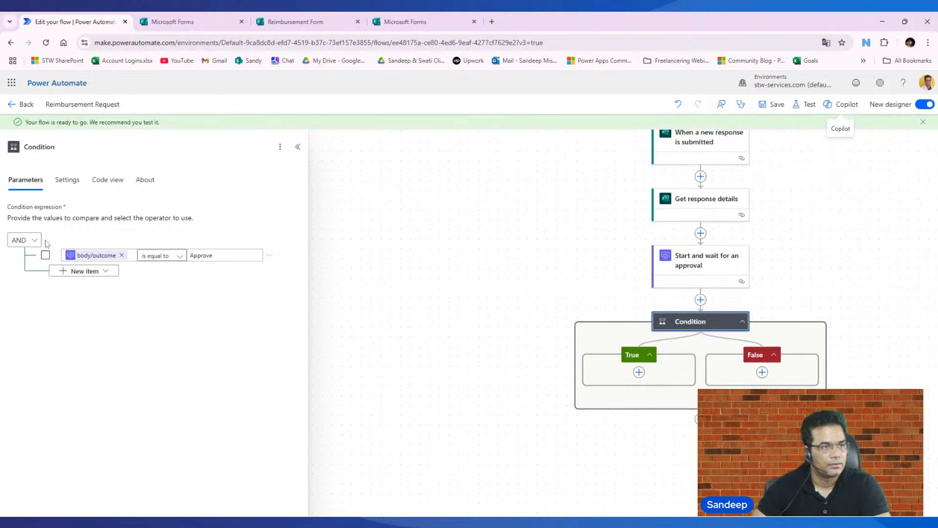
- Open OneDrive in a new tab and open the Reimbursement Claims workbook from the recent files
{"action": "scroll", "coordinate": [734, 311], "scroll_direction": "down", "scroll_amount": 2}
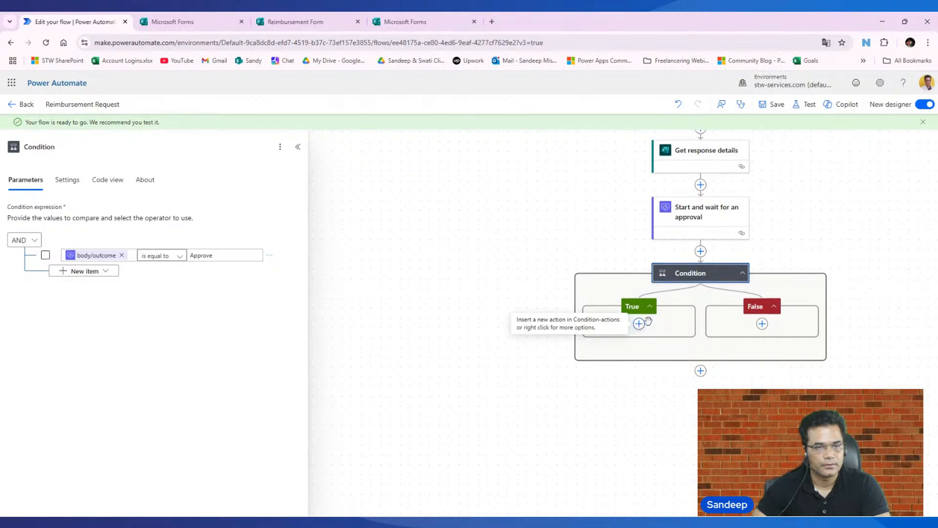
{"action": "left_click", "coordinate": [639, 324]}
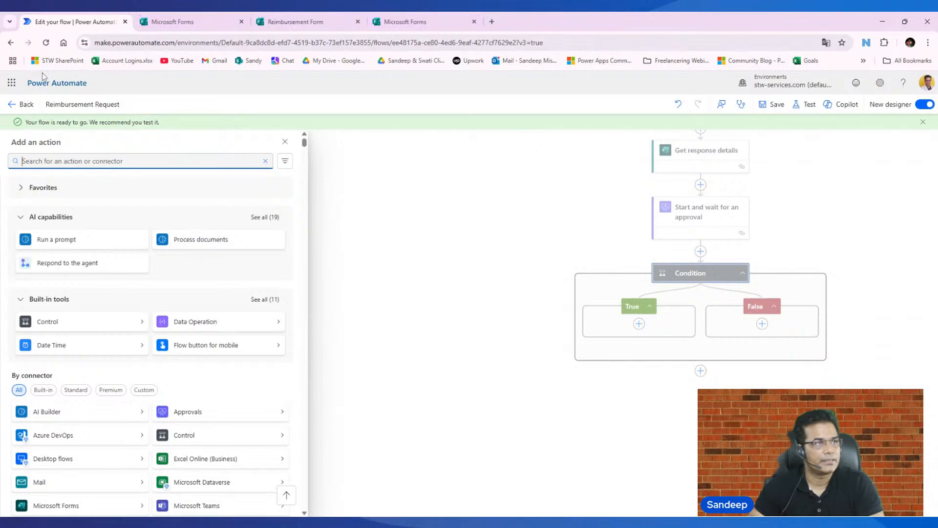
{"action": "left_click", "coordinate": [13, 87]}
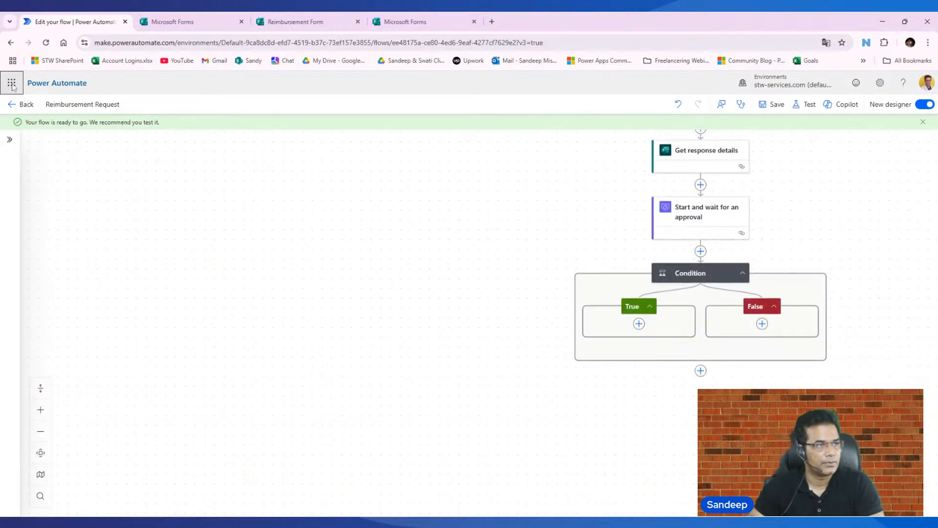
{"action": "left_click", "coordinate": [12, 85]}
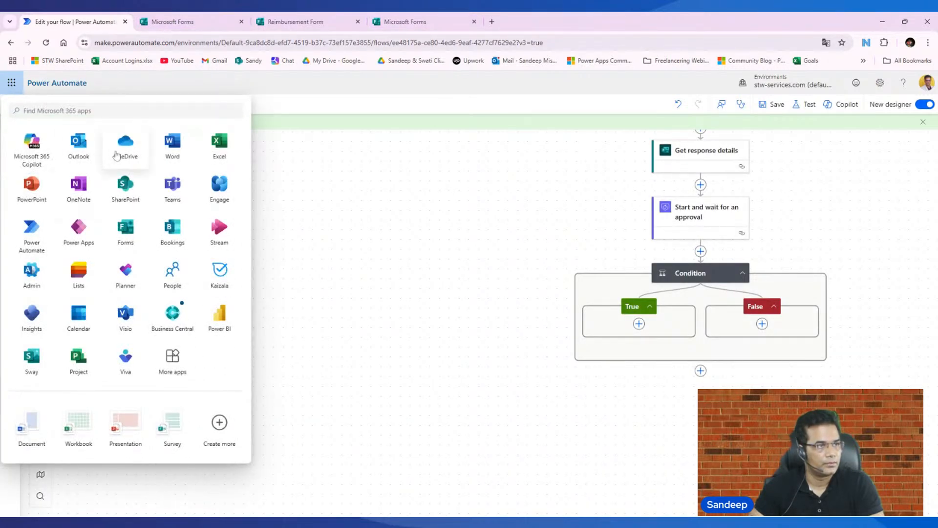
{"action": "right_click", "coordinate": [126, 150]}
{"action": "left_click", "coordinate": [166, 148]}
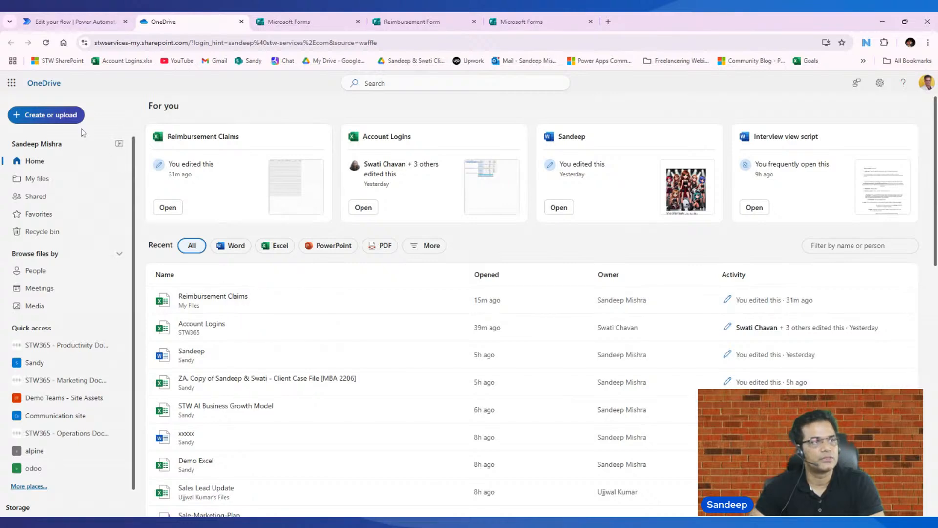
{"action": "left_click", "coordinate": [209, 297]}
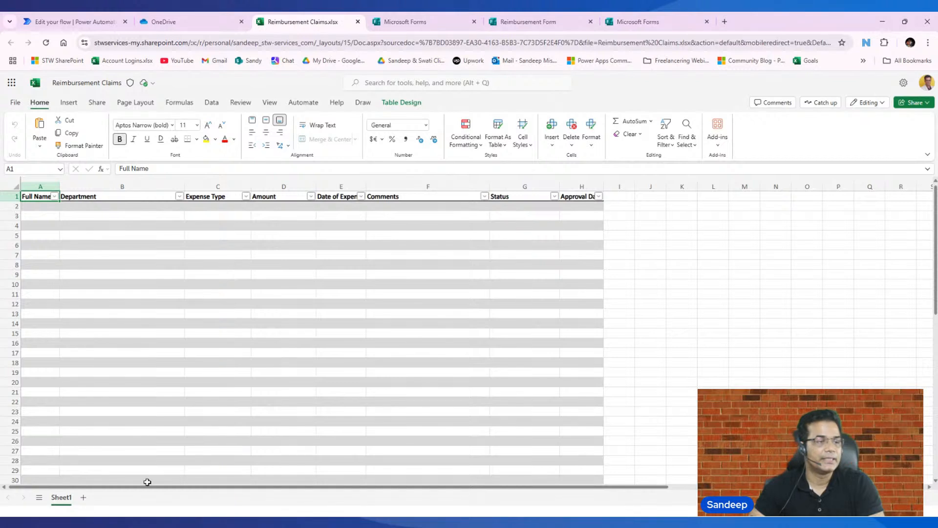
- Add a new sheet to the workbook and enter the headings "FirstName" in A1 and "Email Address" in B1
{"action": "left_click", "coordinate": [83, 497]}
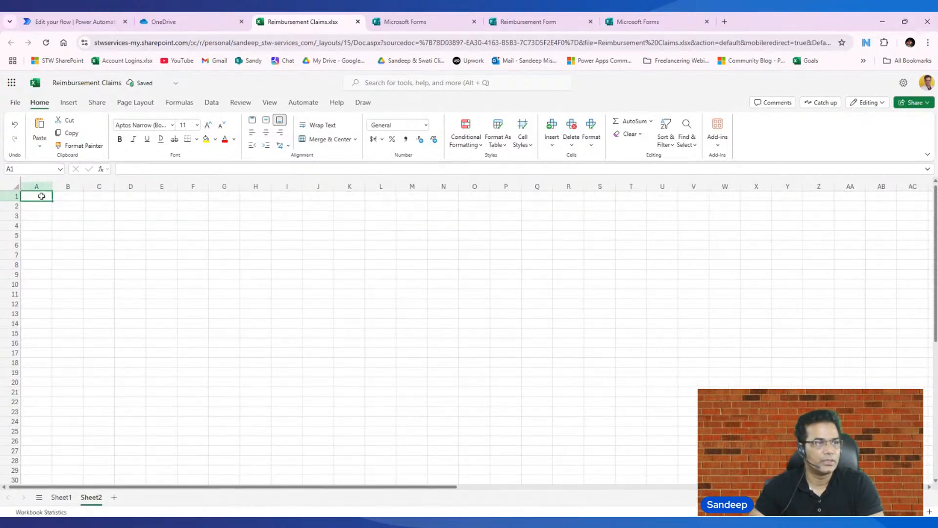
{"action": "type", "text": "First"}
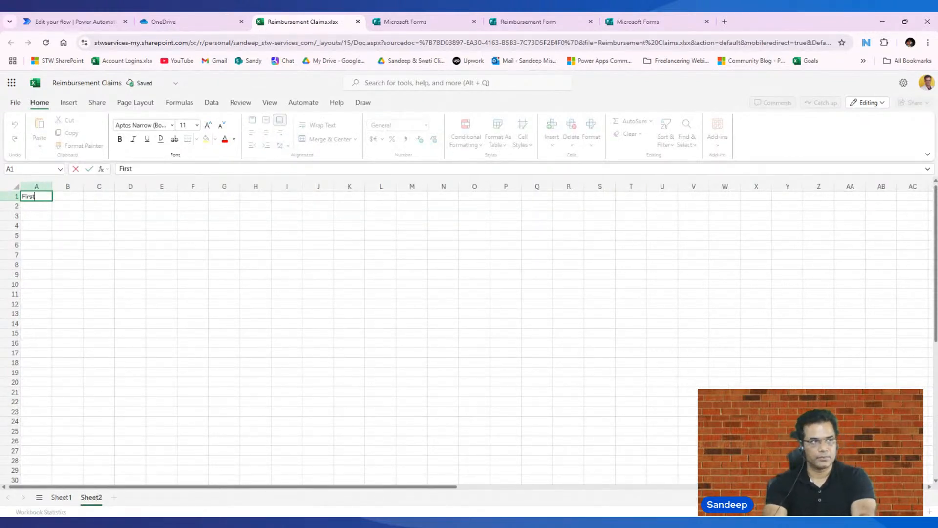
{"action": "type", "text": "Name"}
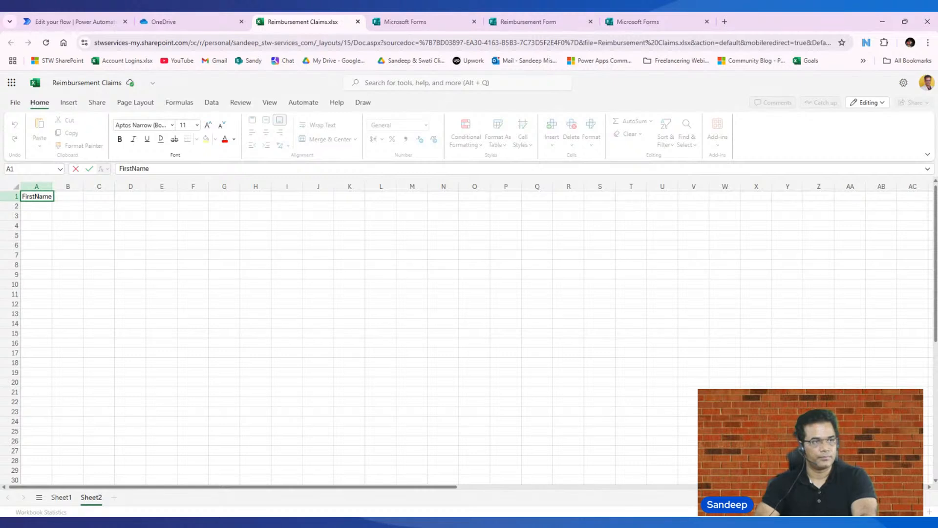
{"action": "left_click", "coordinate": [69, 196]}
{"action": "type", "text": "Emai"}
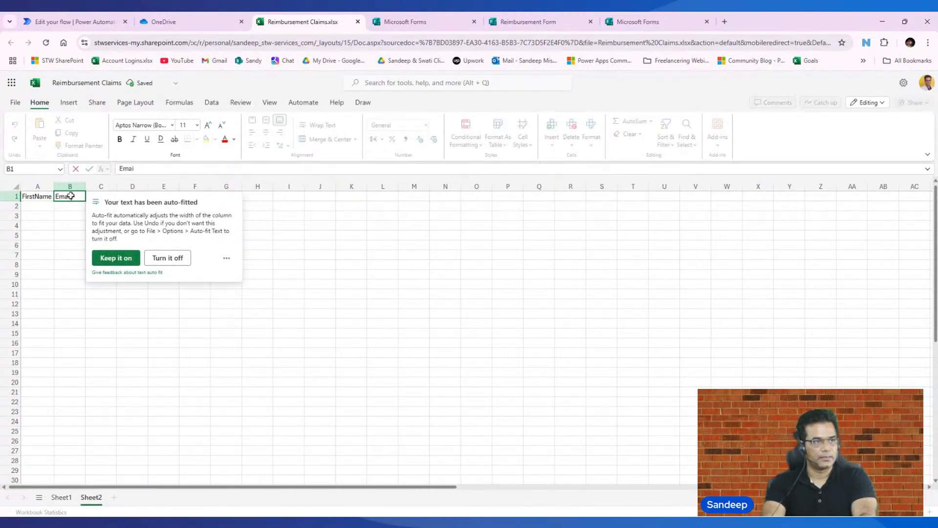
{"action": "type", "text": "l Addre"}
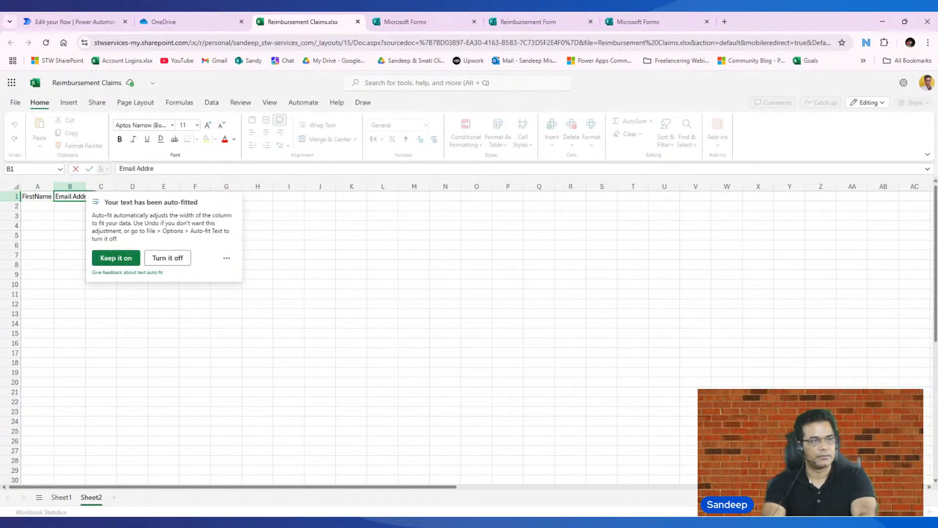
{"action": "type", "text": "ss"}
{"action": "left_click", "coordinate": [70, 267]}
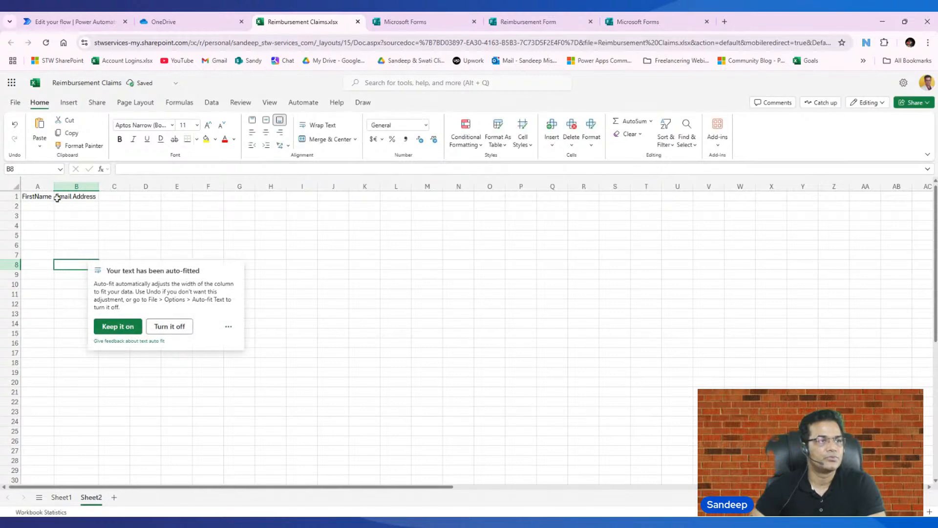
- Convert the range A1:C5 on the new sheet into a table
{"action": "left_click_drag", "start_coordinate": [31, 196], "coordinate": [116, 237]}
{"action": "left_click", "coordinate": [69, 102]}
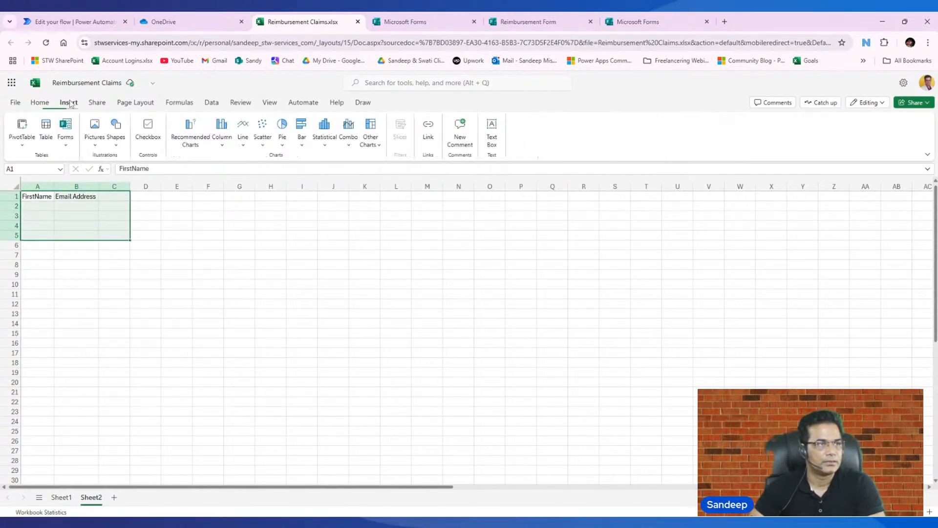
{"action": "left_click", "coordinate": [46, 128]}
{"action": "left_click", "coordinate": [508, 321]}
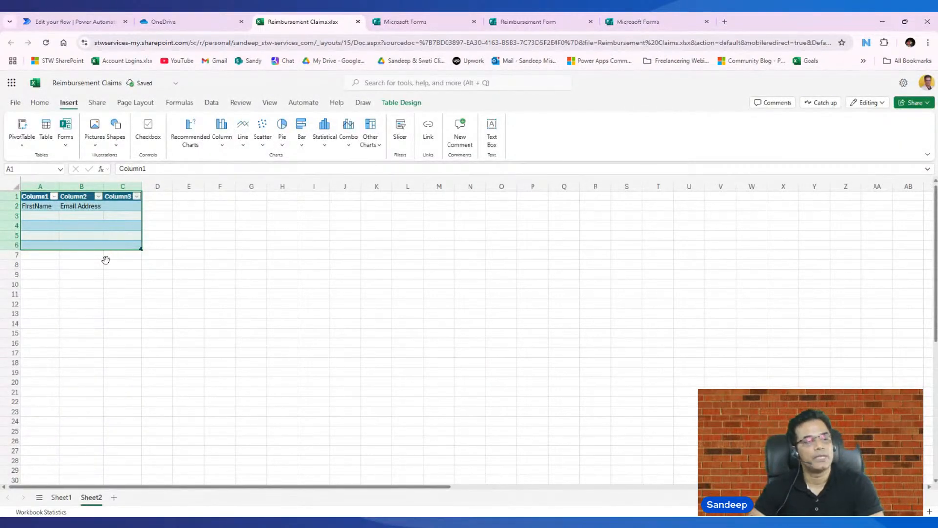
- Delete Sheet2 with the sample table from the Reimbursement Claims workbook
{"action": "right_click", "coordinate": [92, 497]}
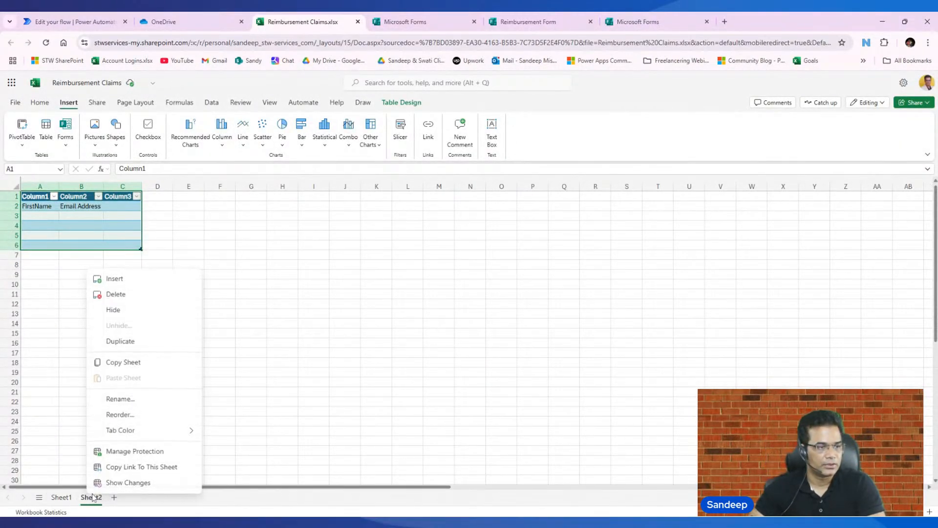
{"action": "left_click", "coordinate": [117, 294]}
{"action": "left_click", "coordinate": [503, 319]}
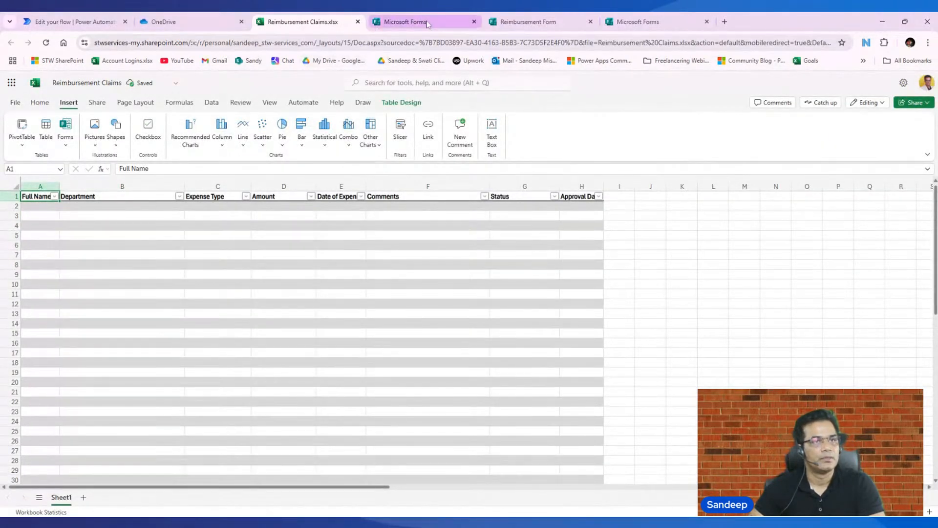
- Switch back to the Power Automate flow and add the Dataverse action "Add a new row to selected environment" to the True branch
{"action": "left_click", "coordinate": [73, 21]}
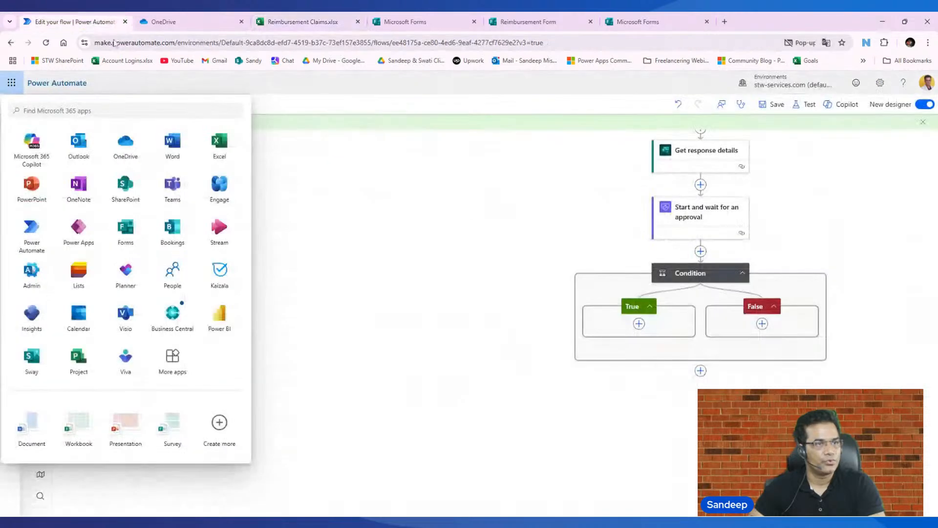
{"action": "left_click", "coordinate": [398, 316]}
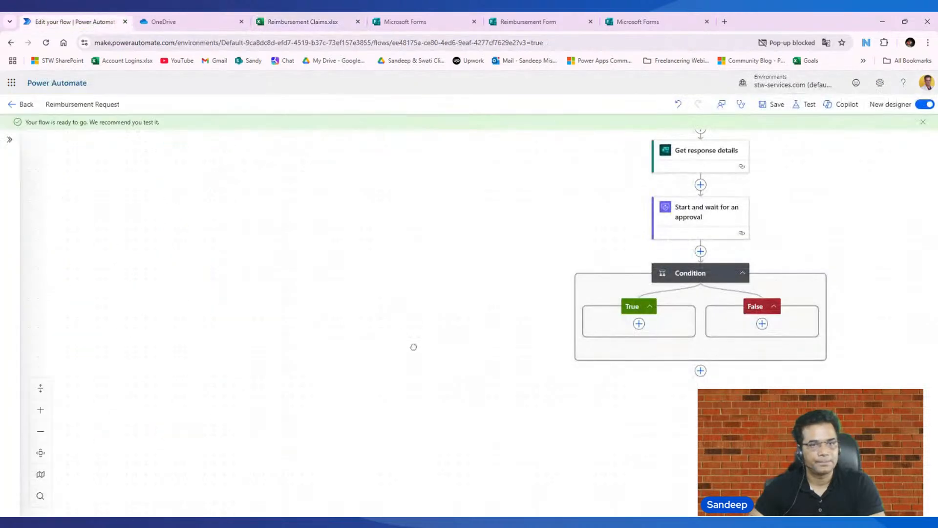
{"action": "left_click", "coordinate": [639, 324]}
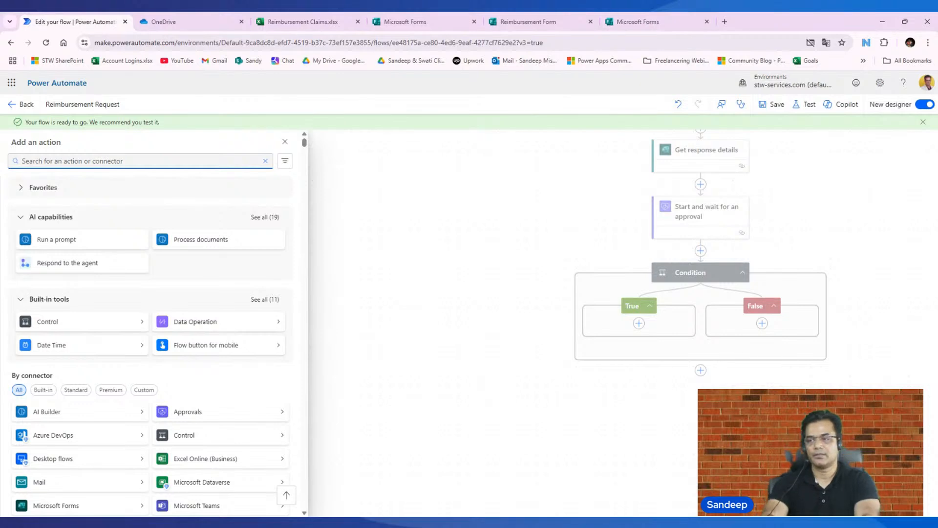
{"action": "type", "text": "add ro"}
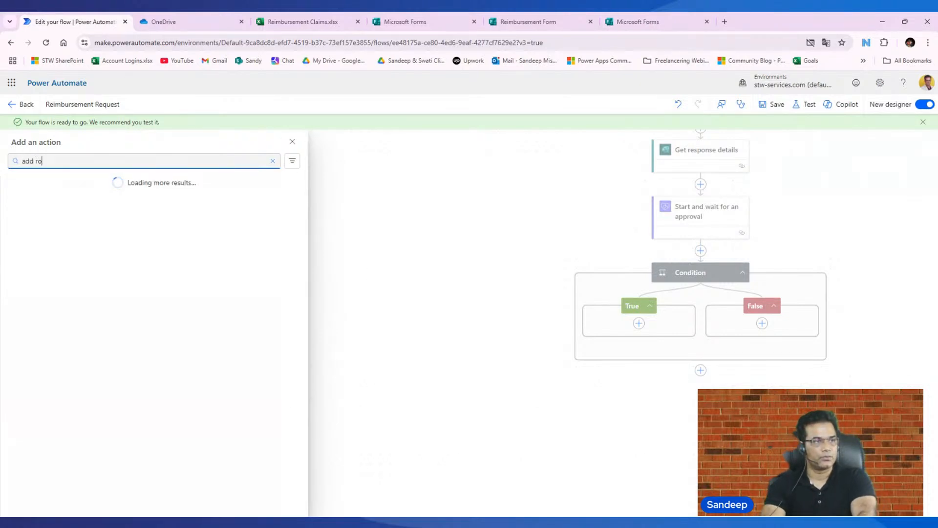
{"action": "type", "text": "w in excelsheet"}
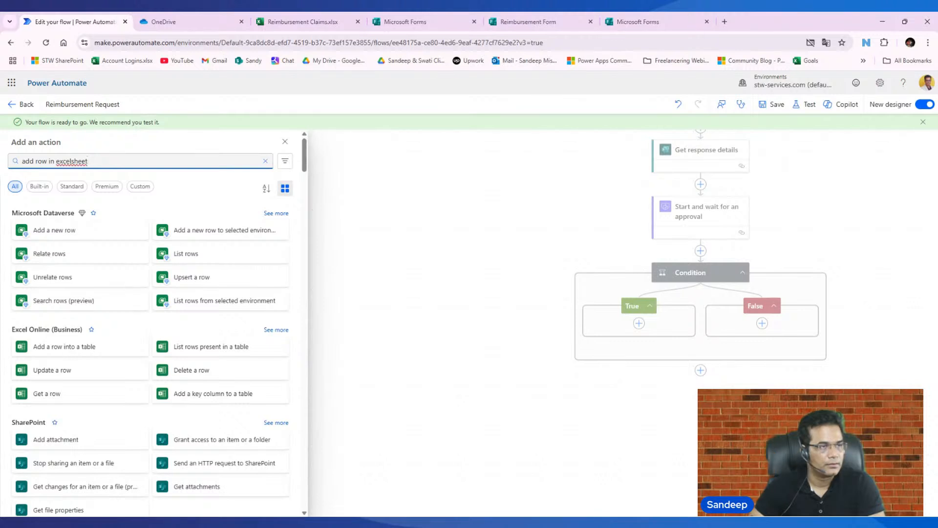
{"action": "left_click", "coordinate": [231, 237]}
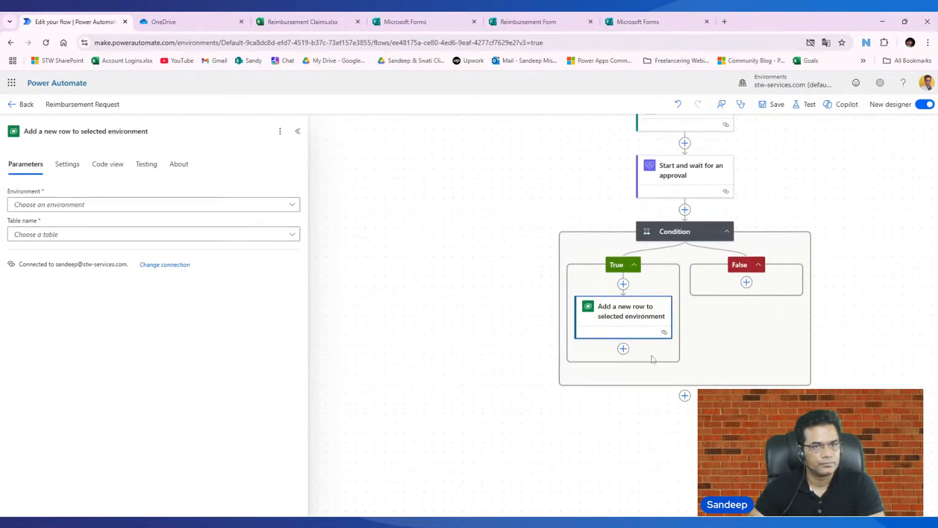
- Delete the "Add a new row to selected environment" action from the True branch
{"action": "right_click", "coordinate": [646, 313]}
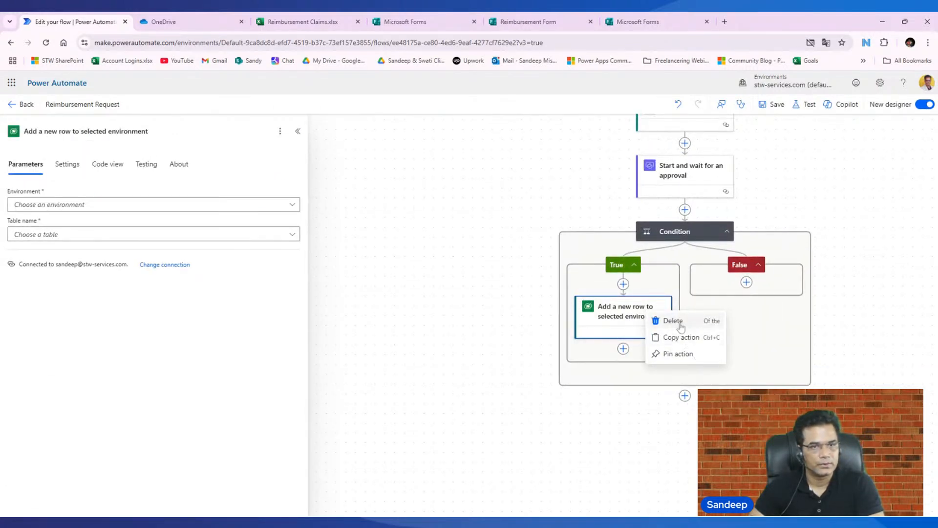
{"action": "left_click", "coordinate": [673, 321]}
{"action": "left_click", "coordinate": [579, 320]}
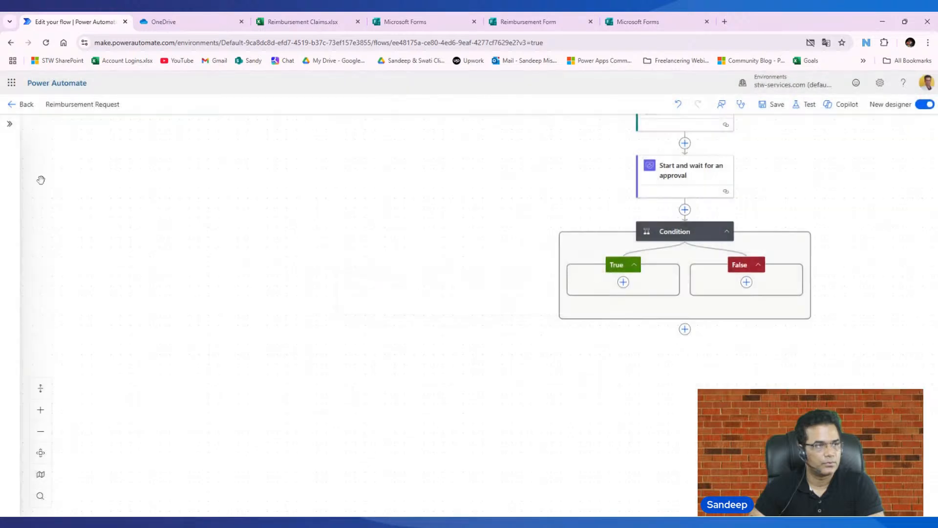
- Add the Excel Online (Business) action "Add a row into a table" to the True branch of the condition
{"action": "left_click", "coordinate": [622, 282]}
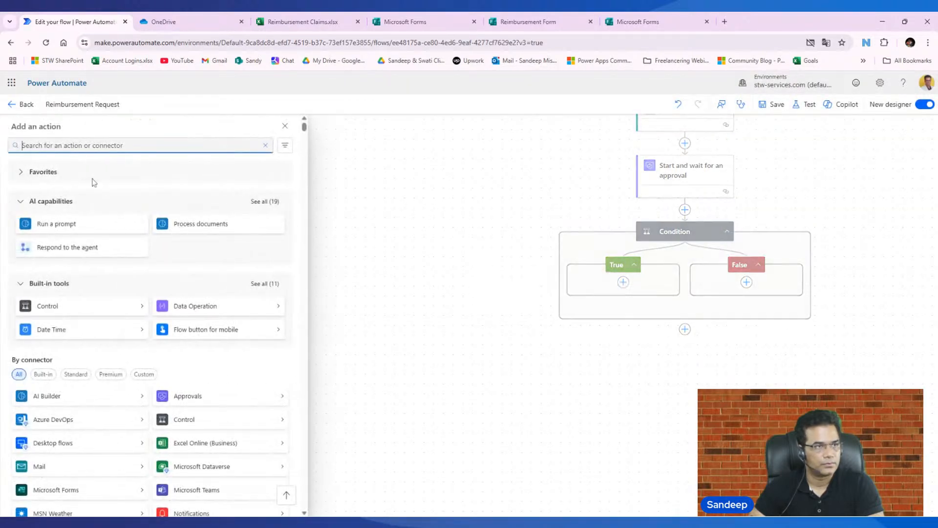
{"action": "type", "text": "add a row"}
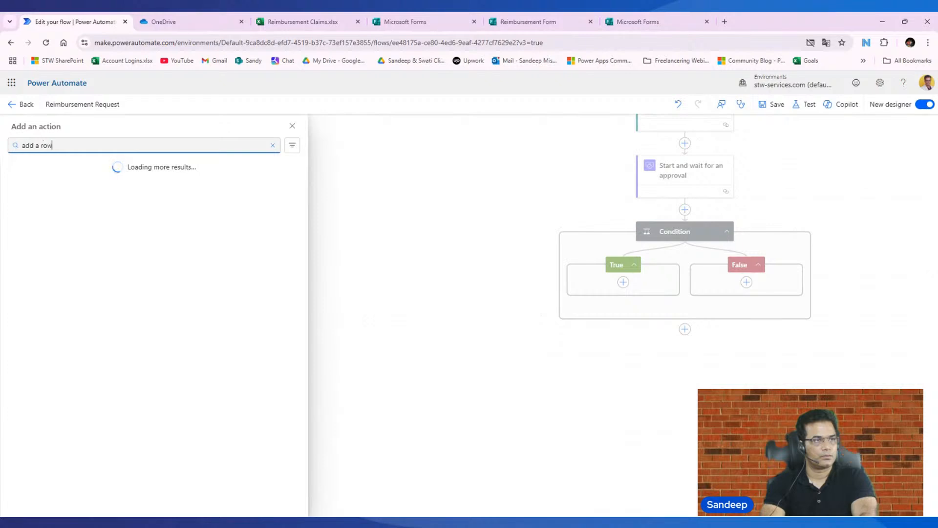
{"action": "type", "text": " into table"}
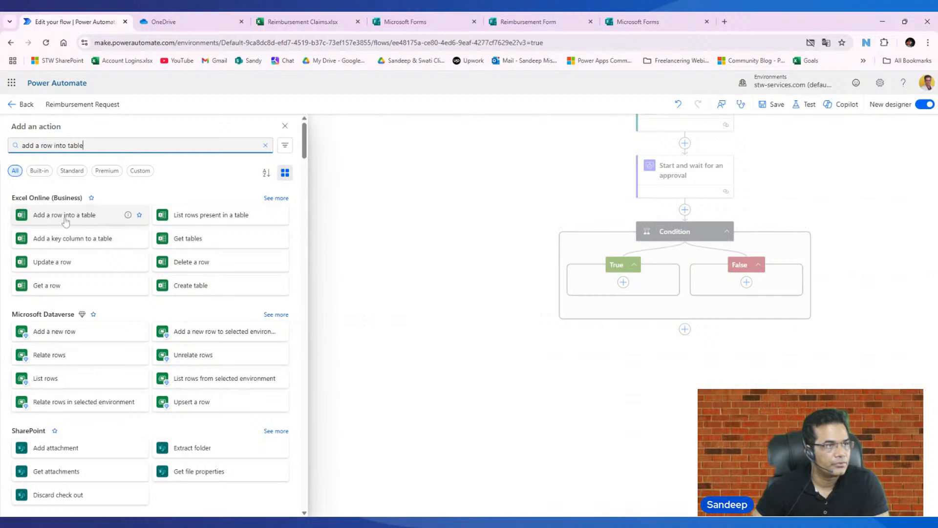
{"action": "left_click", "coordinate": [66, 220]}
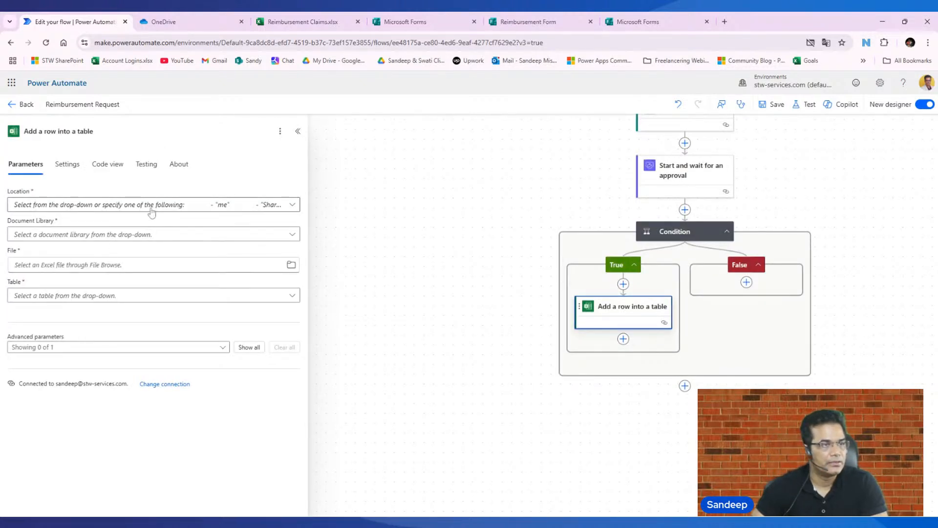
- Set the row action's location to OneDrive for Business and its document library to OneDrive
{"action": "left_click", "coordinate": [292, 205]}
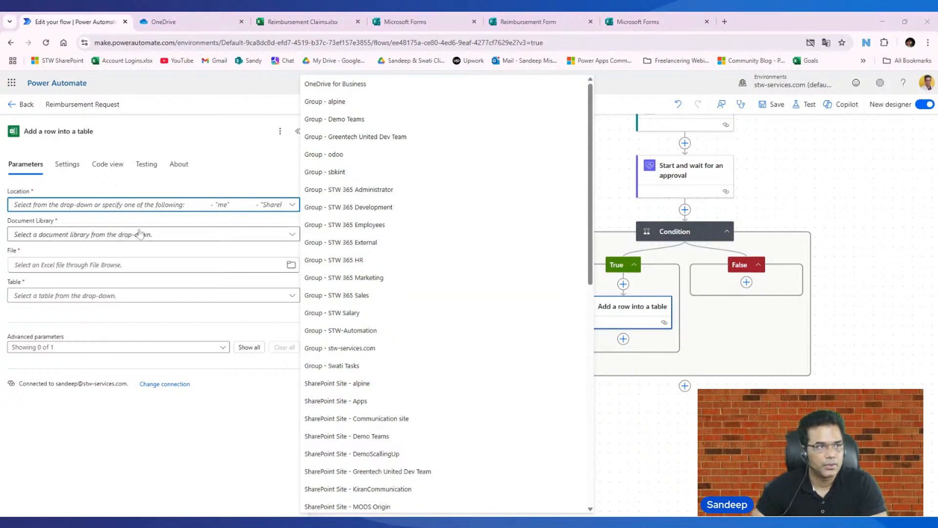
{"action": "left_click", "coordinate": [172, 460]}
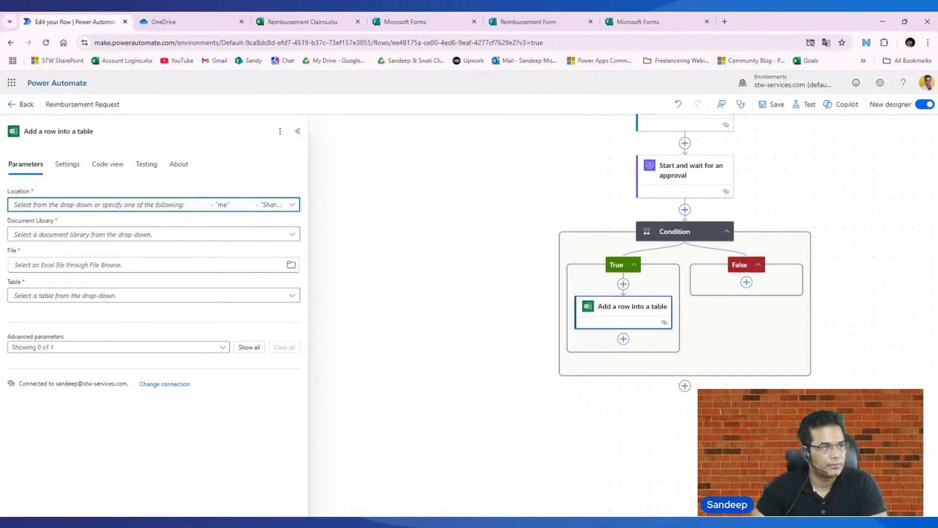
{"action": "left_click", "coordinate": [293, 205]}
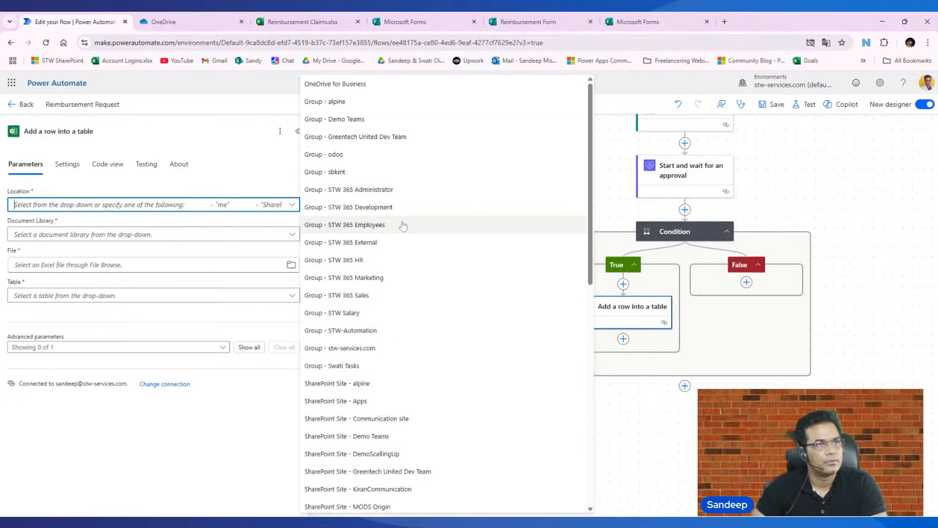
{"action": "left_click", "coordinate": [372, 87]}
{"action": "left_click", "coordinate": [293, 235]}
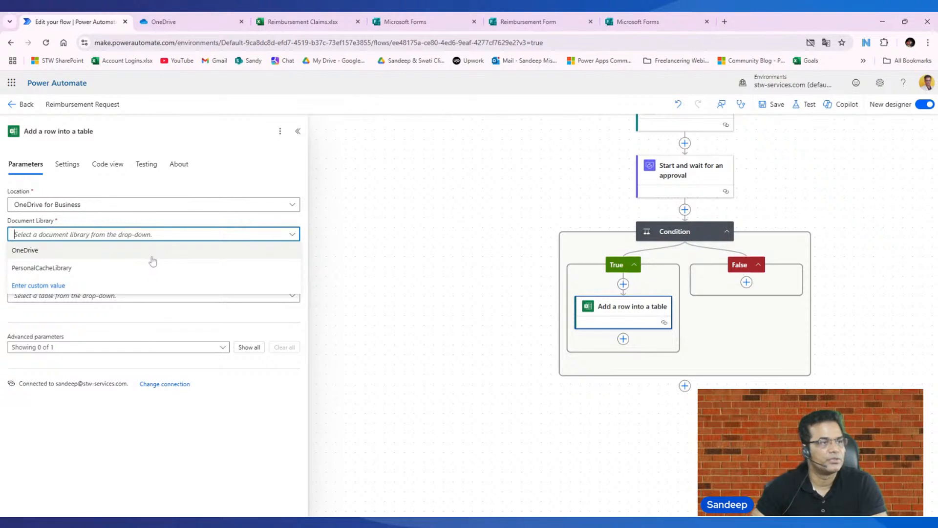
{"action": "left_click", "coordinate": [123, 252]}
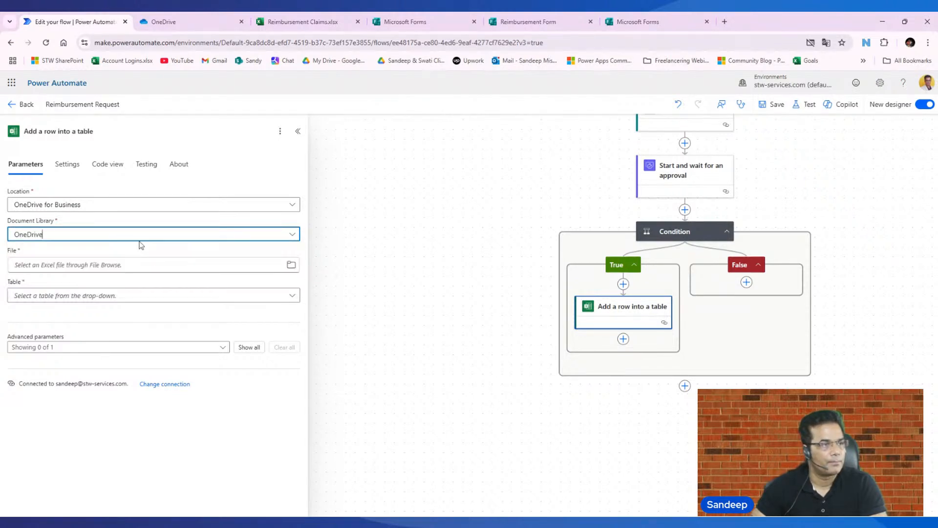
- Choose Reimbursement Claims.xlsx from the Power Automate Demo folder as the row action's file
{"action": "left_click", "coordinate": [292, 265]}
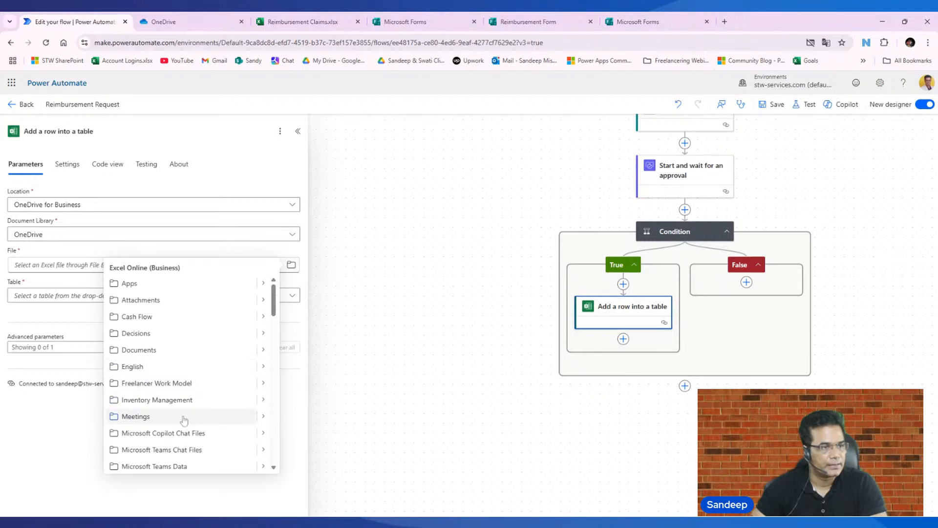
{"action": "scroll", "coordinate": [186, 371], "scroll_direction": "down", "scroll_amount": 2}
{"action": "scroll", "coordinate": [183, 372], "scroll_direction": "down", "scroll_amount": 2}
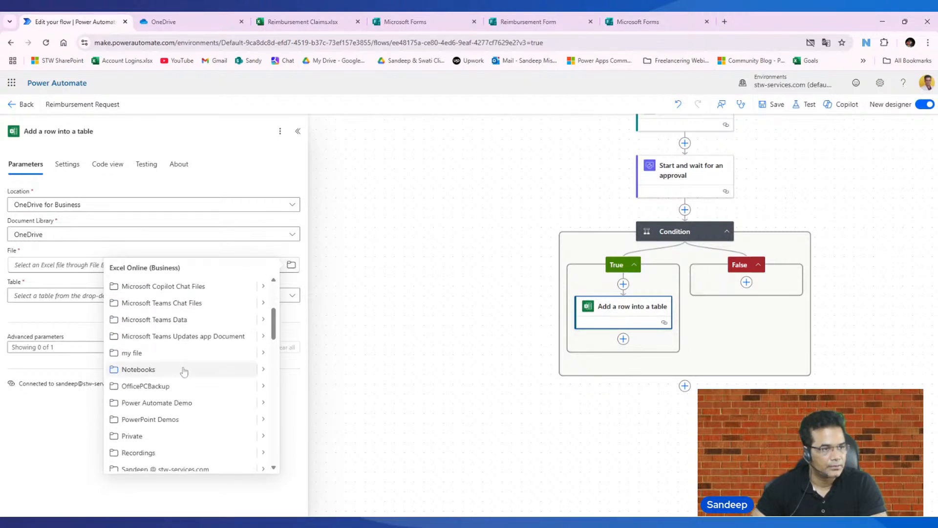
{"action": "left_click", "coordinate": [263, 402]}
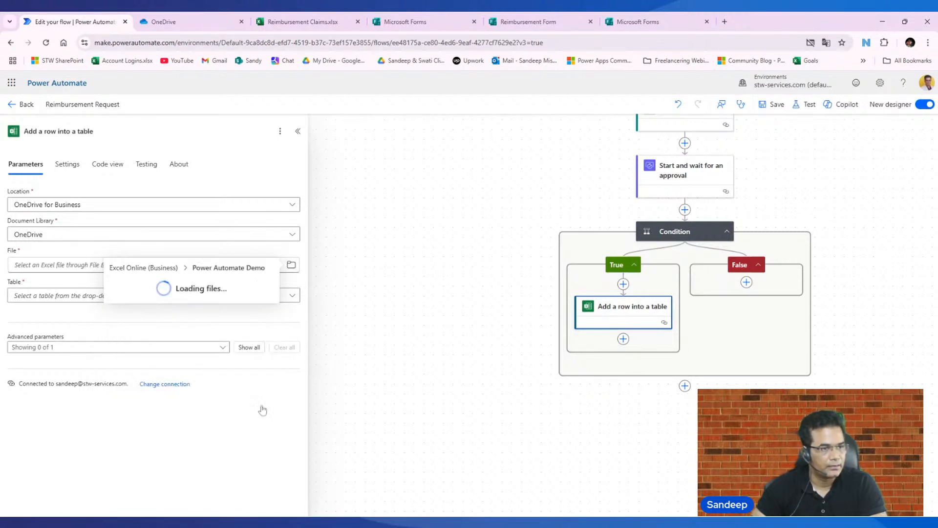
{"action": "left_click", "coordinate": [149, 284]}
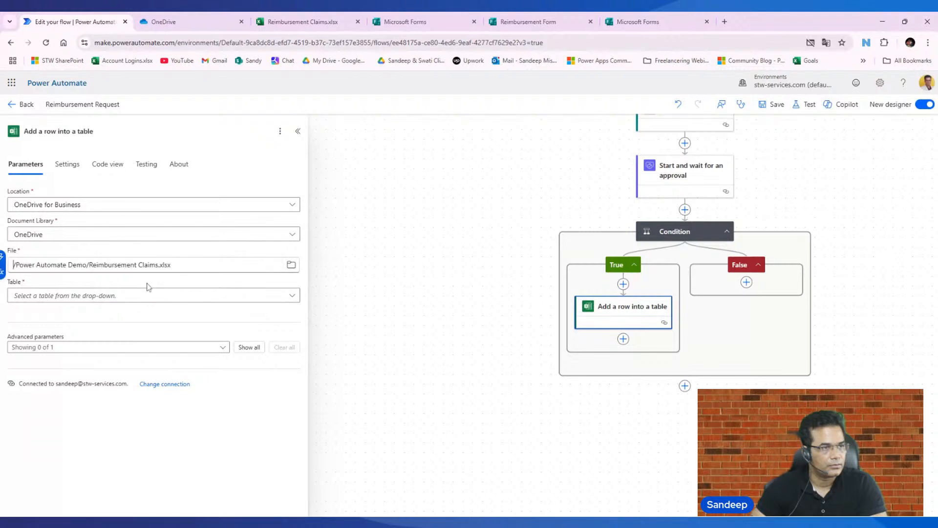
- Set Table1 as the target table of the row action and save the flow
{"action": "left_click", "coordinate": [51, 295]}
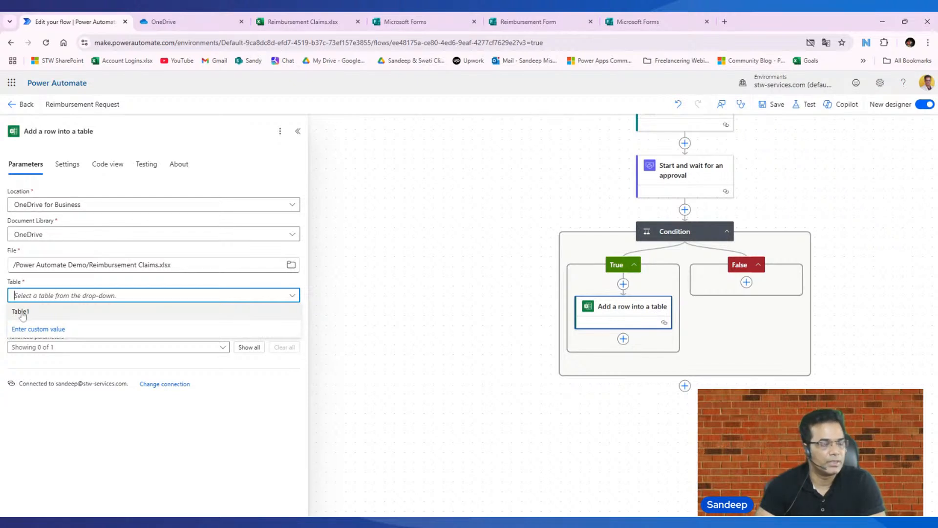
{"action": "left_click", "coordinate": [25, 312]}
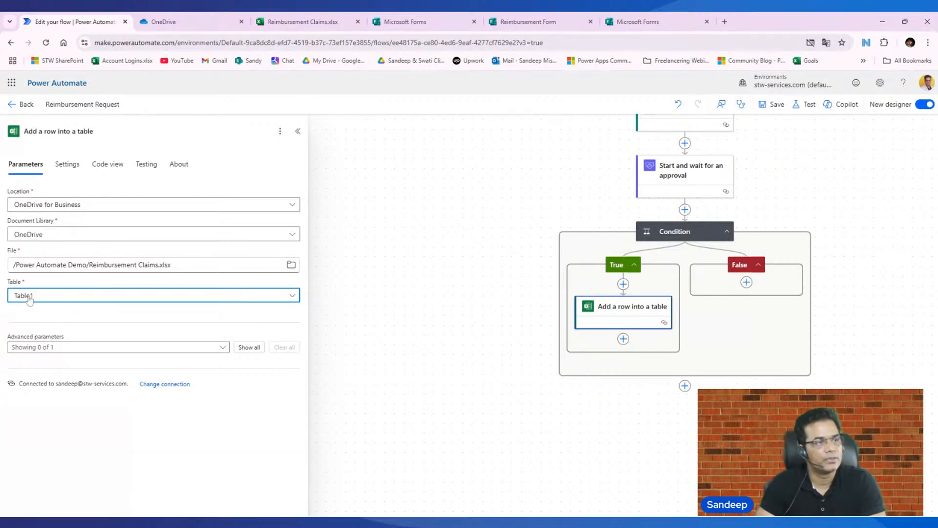
{"action": "left_click", "coordinate": [776, 105]}
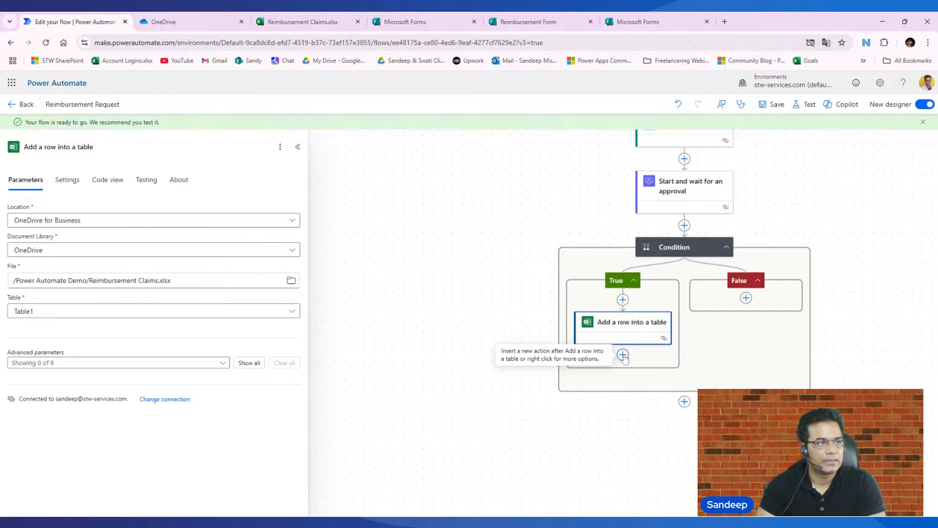
- Add the Office 365 Outlook action "Export email (V2)" after "Add a row into a table" in the True branch
{"action": "left_click", "coordinate": [623, 355]}
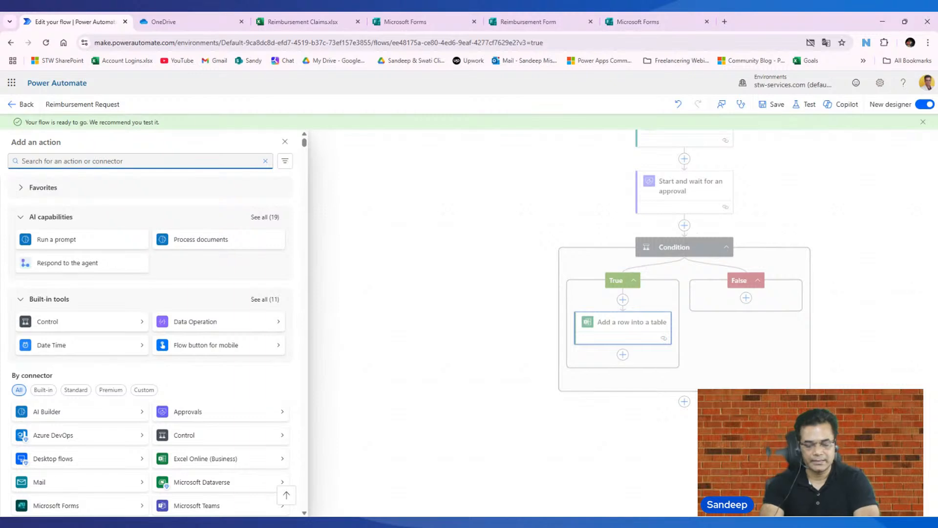
{"action": "type", "text": "send email"}
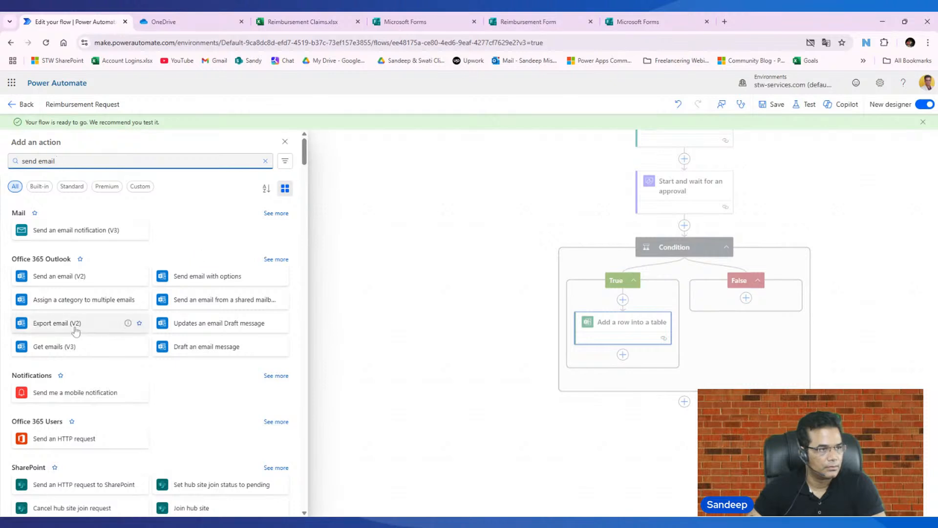
{"action": "left_click", "coordinate": [76, 331]}
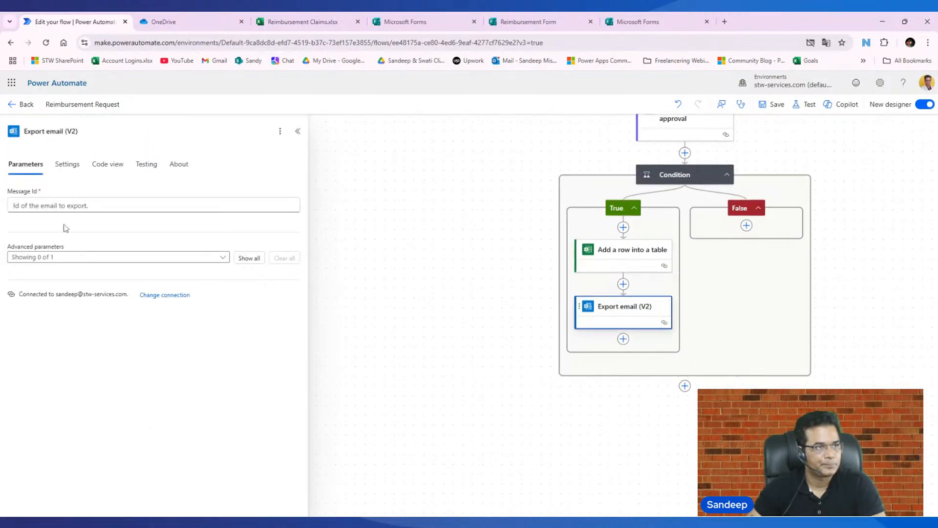
{"action": "left_click", "coordinate": [24, 206]}
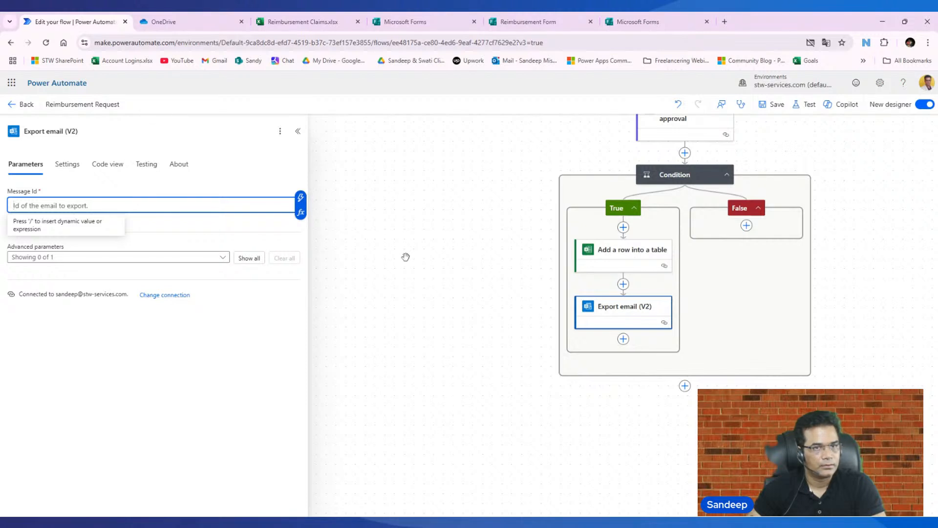
- Delete the "Export email (V2)" action from the True branch
{"action": "right_click", "coordinate": [620, 307]}
{"action": "left_click", "coordinate": [654, 315]}
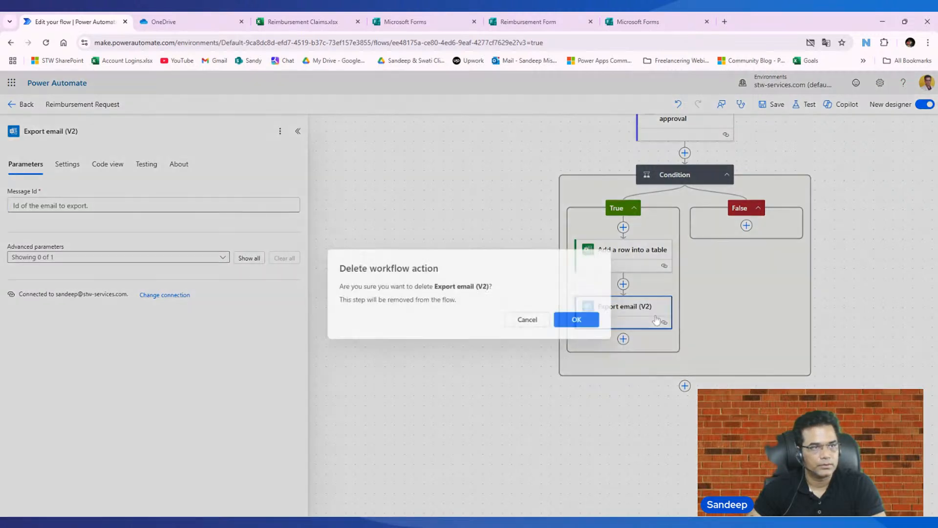
{"action": "left_click", "coordinate": [579, 320]}
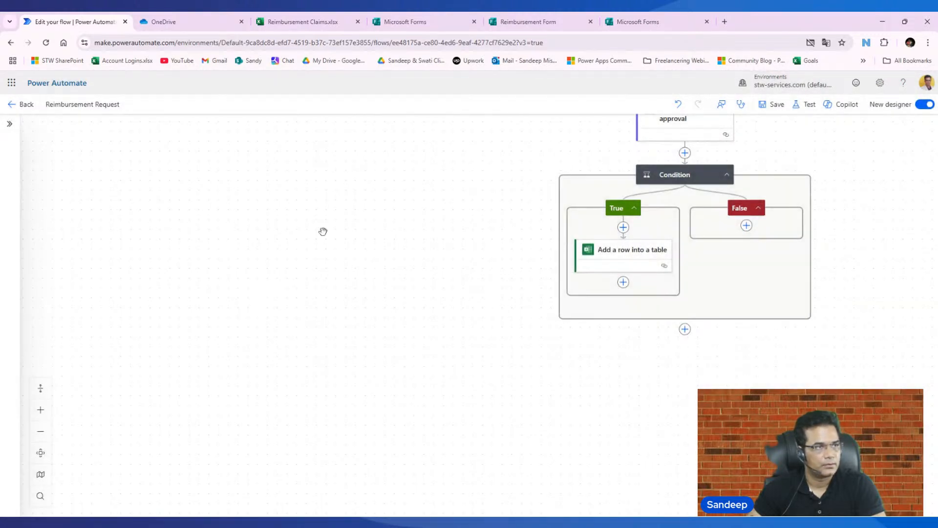
- Add the Office 365 Outlook action "Send an email (V2)" after "Add a row into a table" in the True branch
{"action": "left_click", "coordinate": [623, 282]}
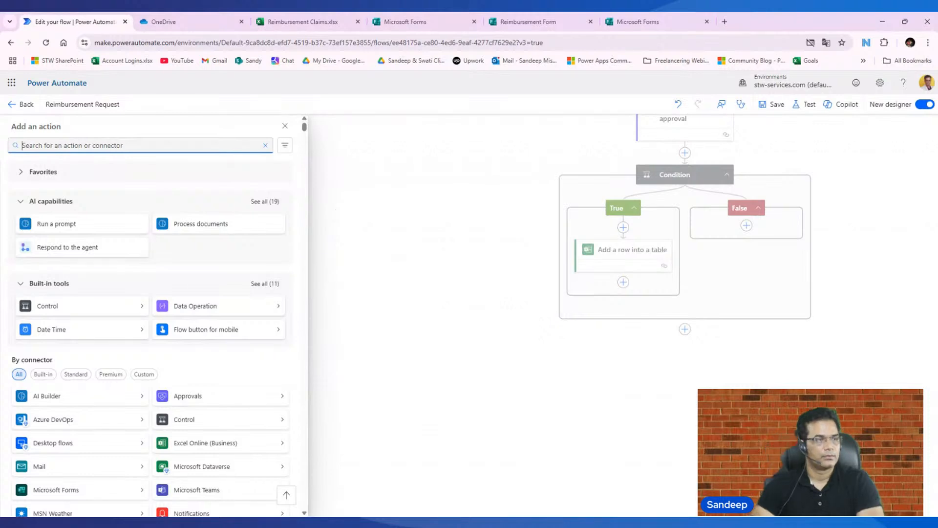
{"action": "type", "text": "send email"}
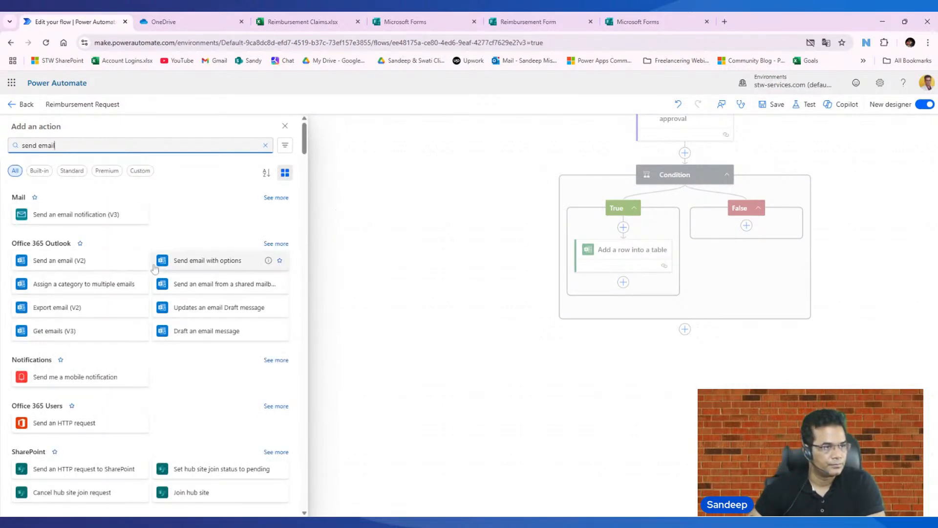
{"action": "left_click", "coordinate": [73, 265]}
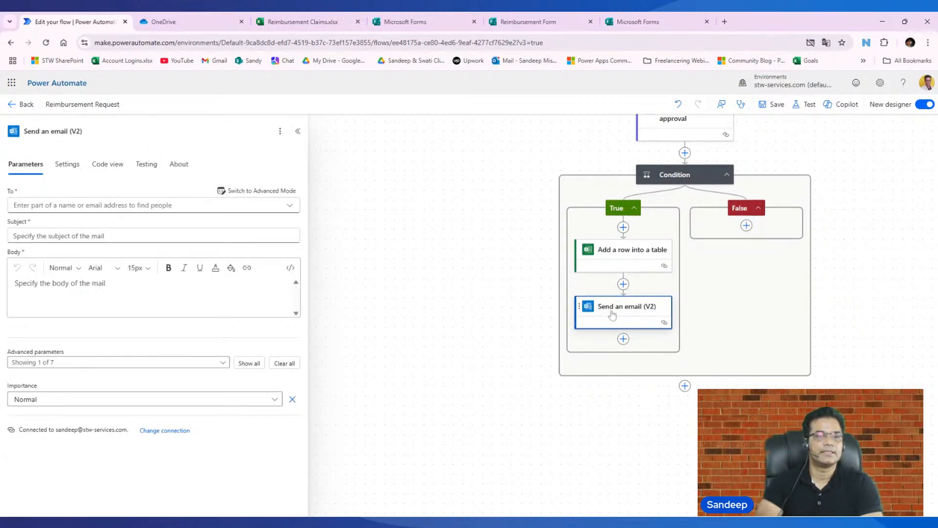
- Set the recipient of the "Send an email (V2)" action to the suggested contact found by searching for the start of the e-mail address
{"action": "left_click", "coordinate": [55, 205]}
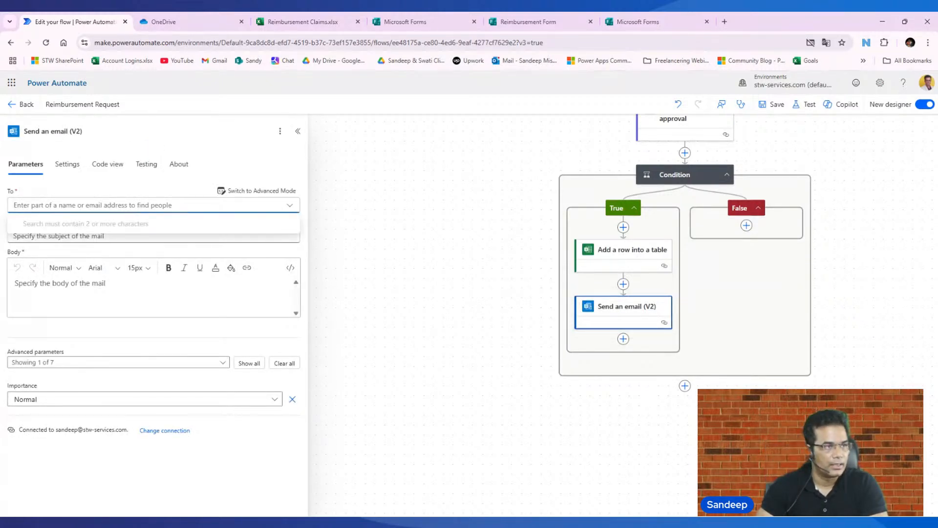
{"action": "left_click", "coordinate": [55, 204]}
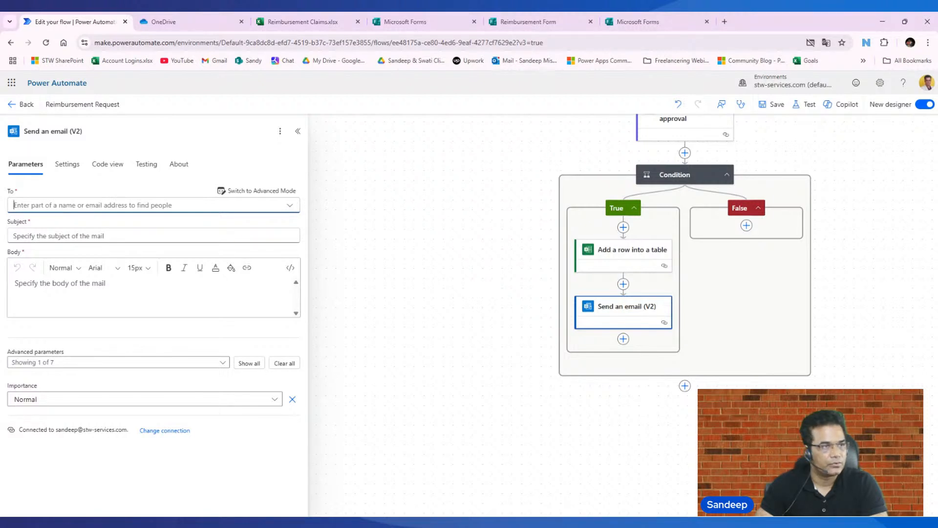
{"action": "left_click", "coordinate": [290, 206]}
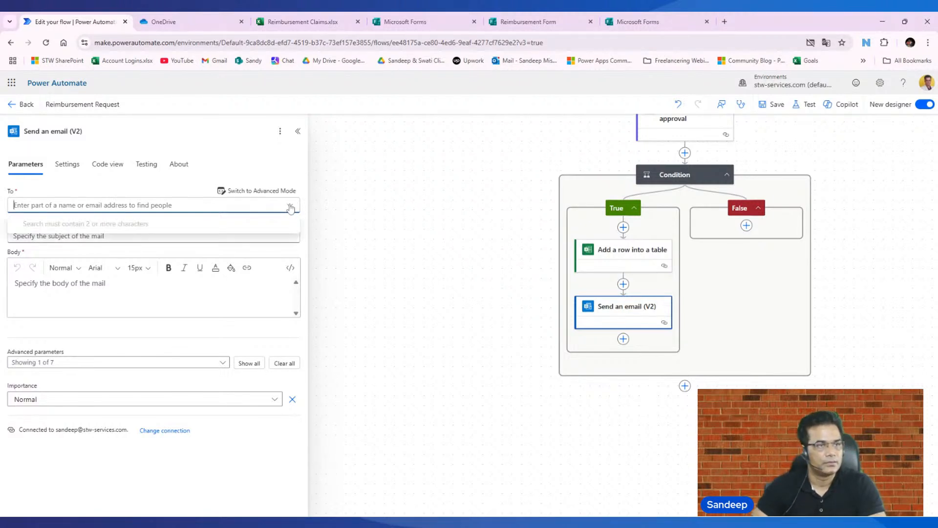
{"action": "key", "text": "Escape"}
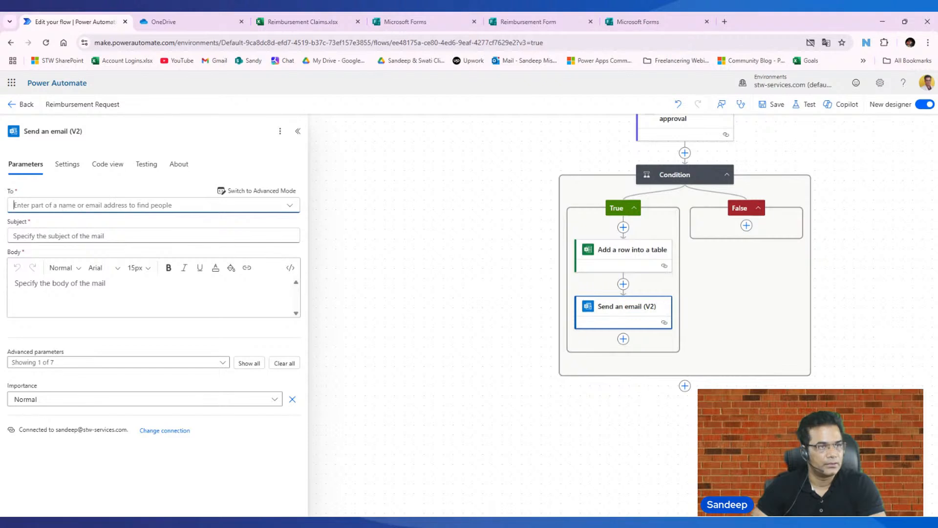
{"action": "left_click", "coordinate": [154, 205]}
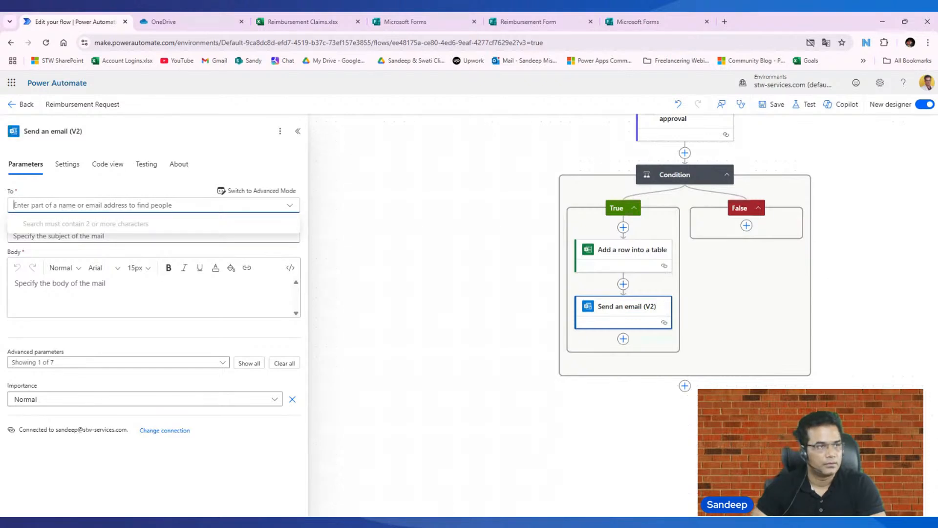
{"action": "key", "text": "Escape"}
{"action": "left_click", "coordinate": [154, 206]}
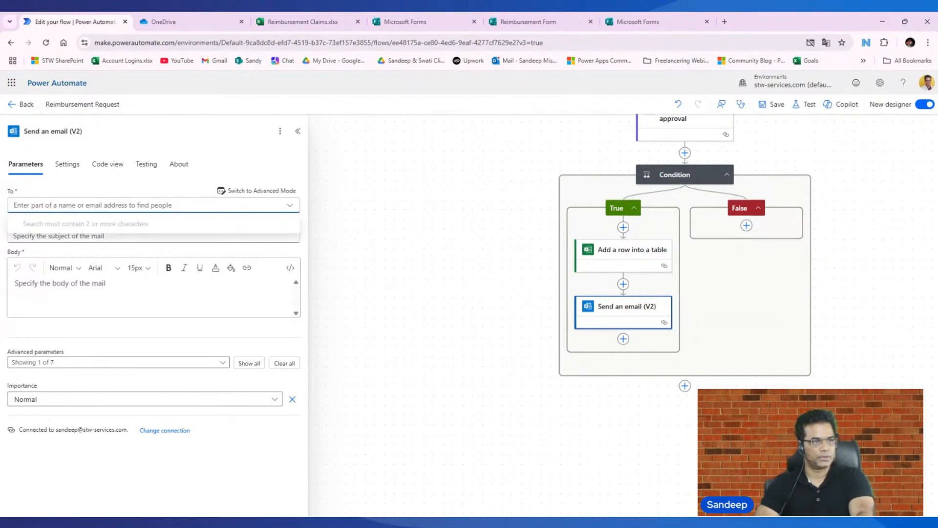
{"action": "type", "text": "va"}
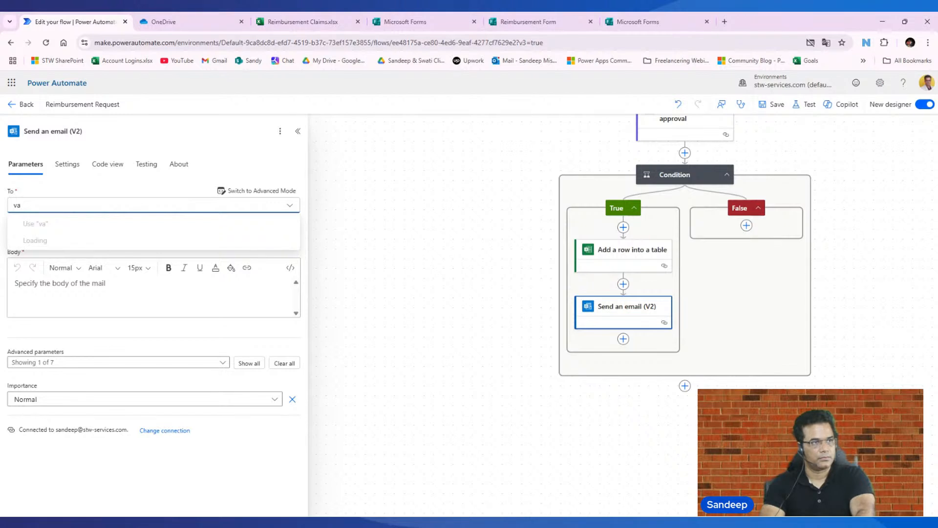
{"action": "type", "text": "t"}
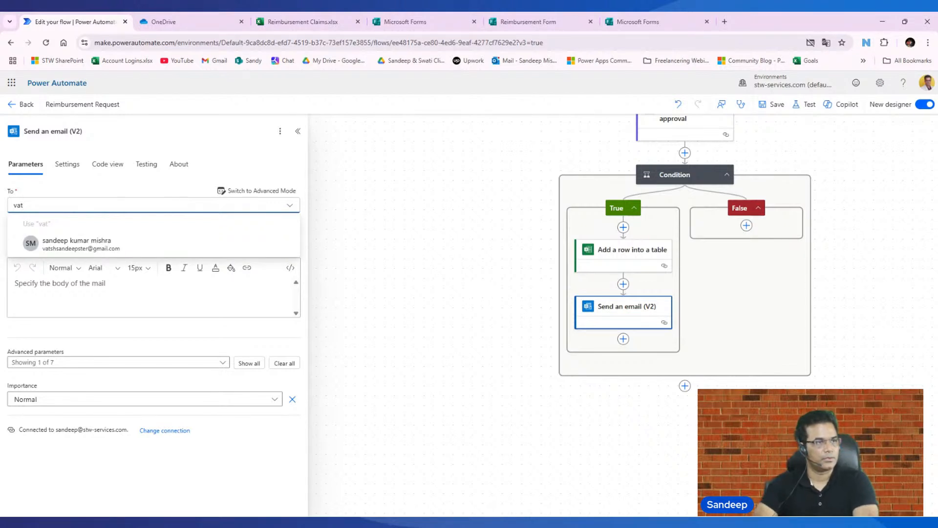
{"action": "left_click", "coordinate": [118, 244]}
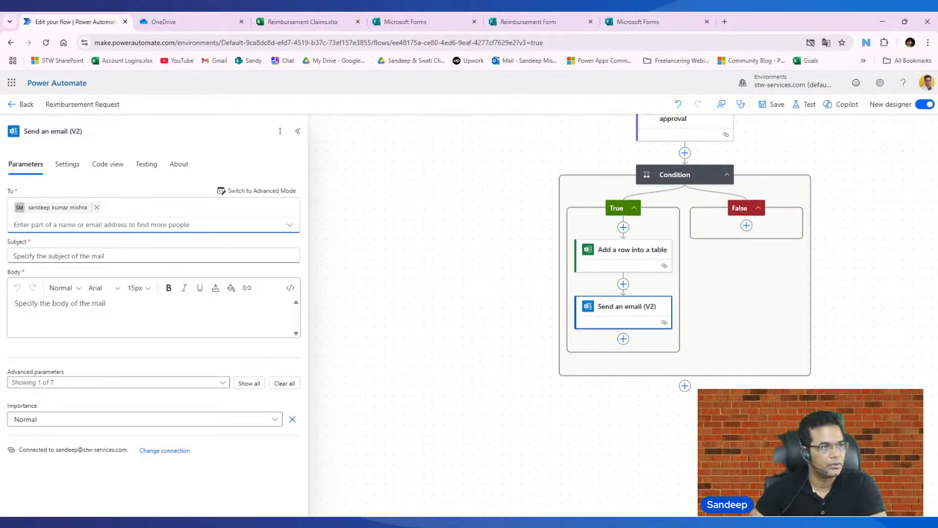
{"action": "left_click", "coordinate": [119, 255]}
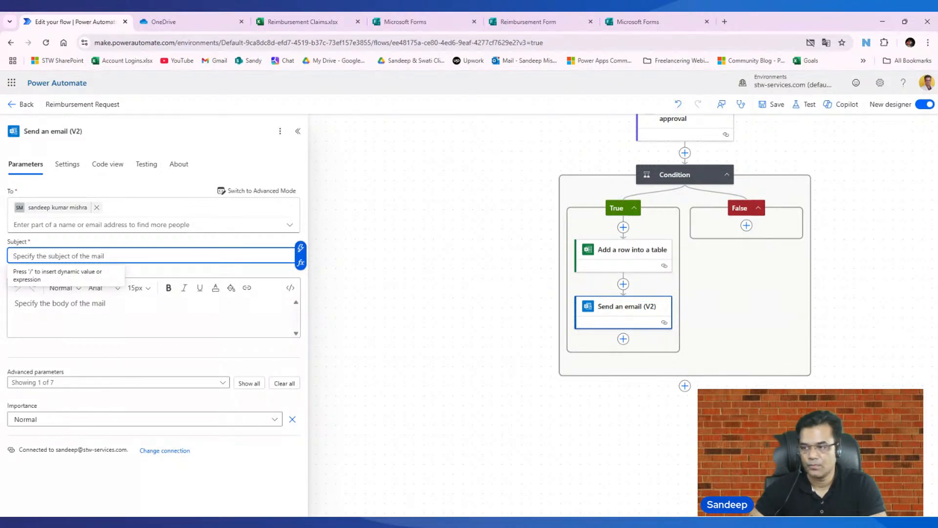
{"action": "key", "text": "alt+Tab"}
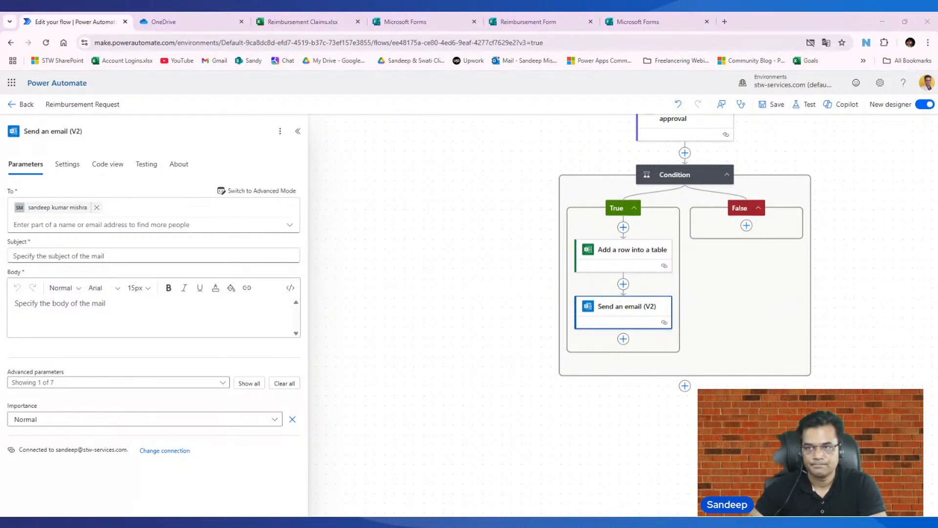
{"action": "key", "text": "alt+Tab"}
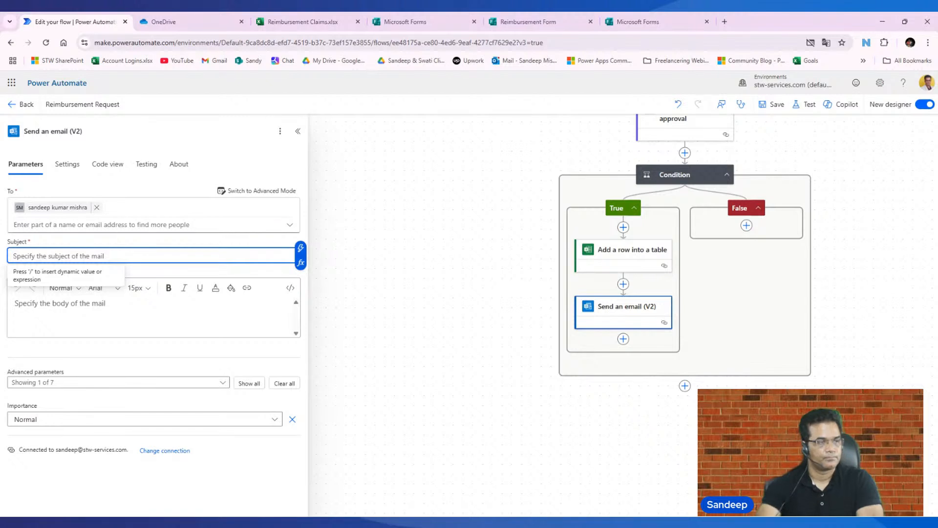
{"action": "type", "text": "re"}
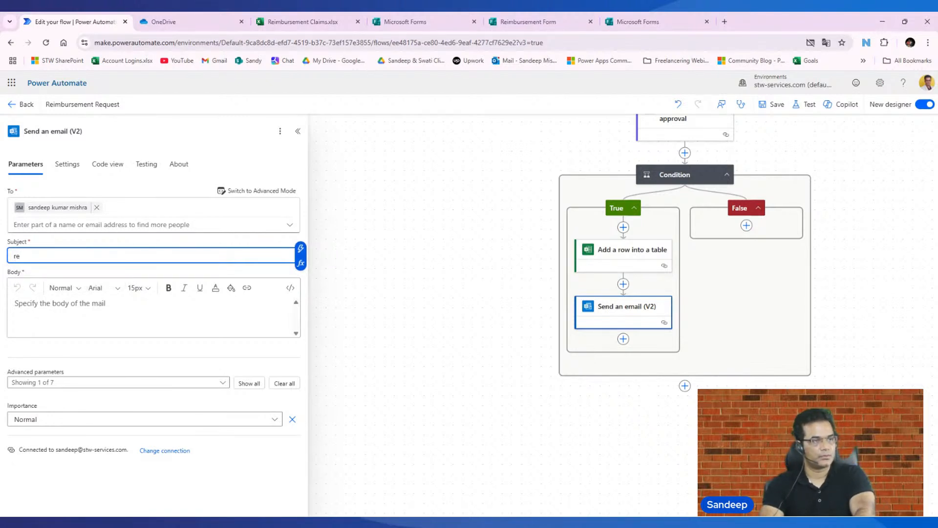
{"action": "key", "text": "BackSpace"}
{"action": "key", "text": "BackSpace"}
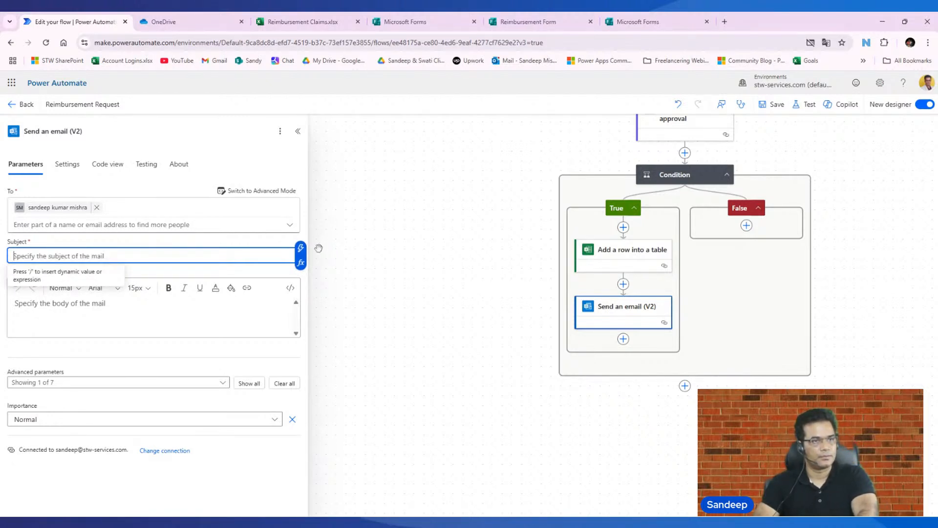
- Examine the dynamic content from the table row, approval and form response that is available for the email's subject
{"action": "left_click", "coordinate": [301, 248]}
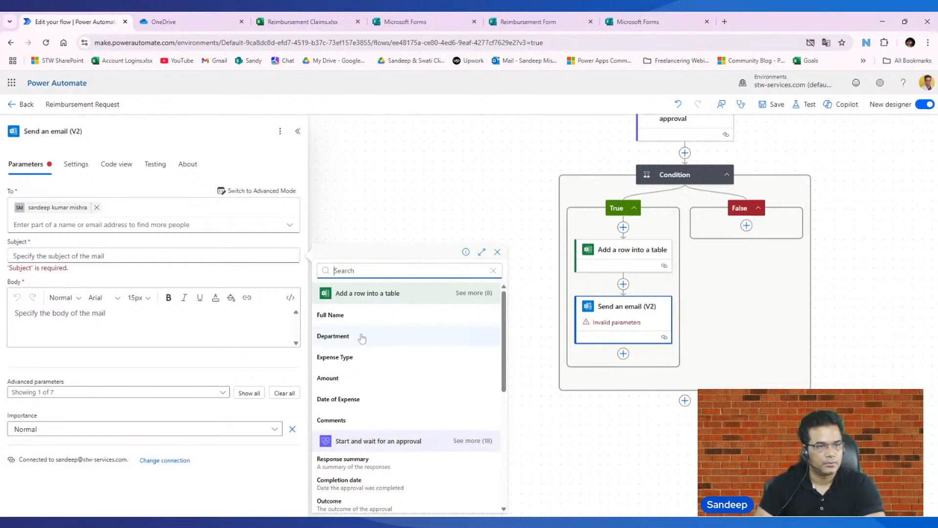
{"action": "scroll", "coordinate": [382, 362], "scroll_direction": "down", "scroll_amount": 2}
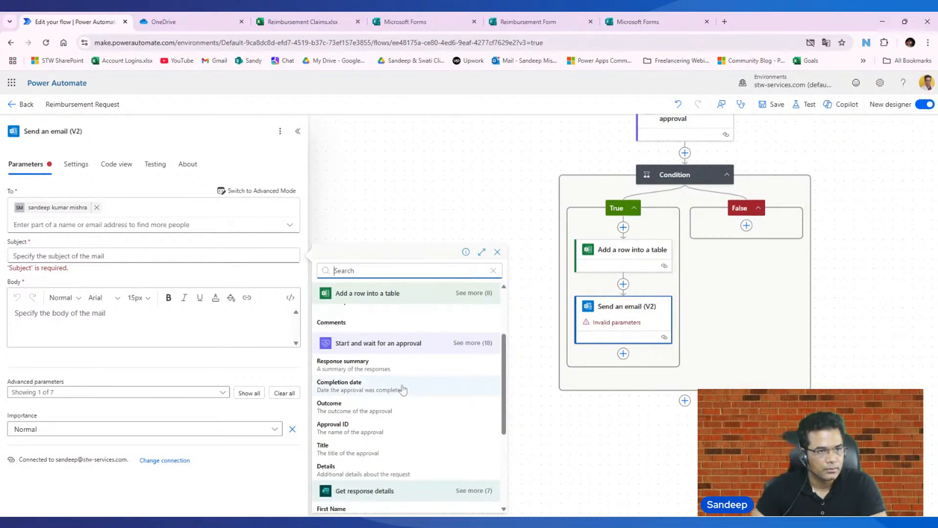
{"action": "scroll", "coordinate": [403, 388], "scroll_direction": "down", "scroll_amount": 1}
{"action": "scroll", "coordinate": [403, 390], "scroll_direction": "up", "scroll_amount": 2}
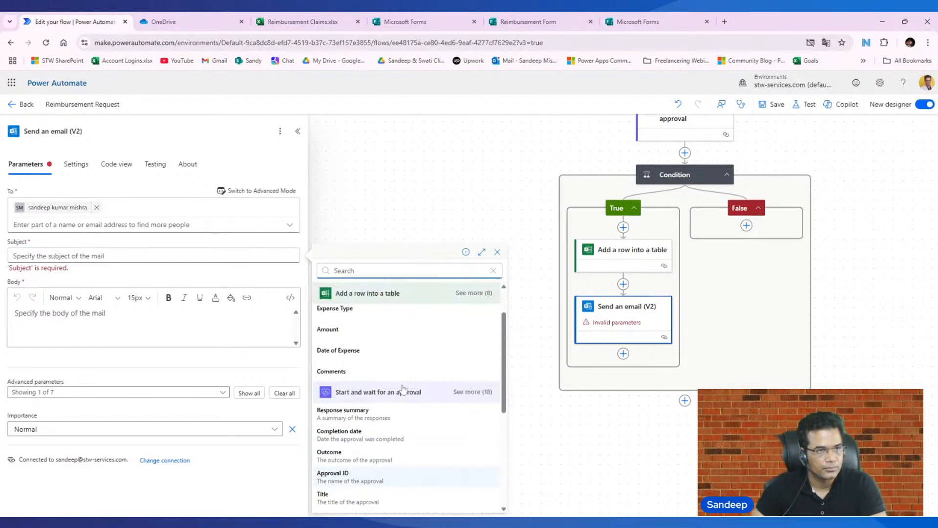
{"action": "scroll", "coordinate": [399, 404], "scroll_direction": "down", "scroll_amount": 1}
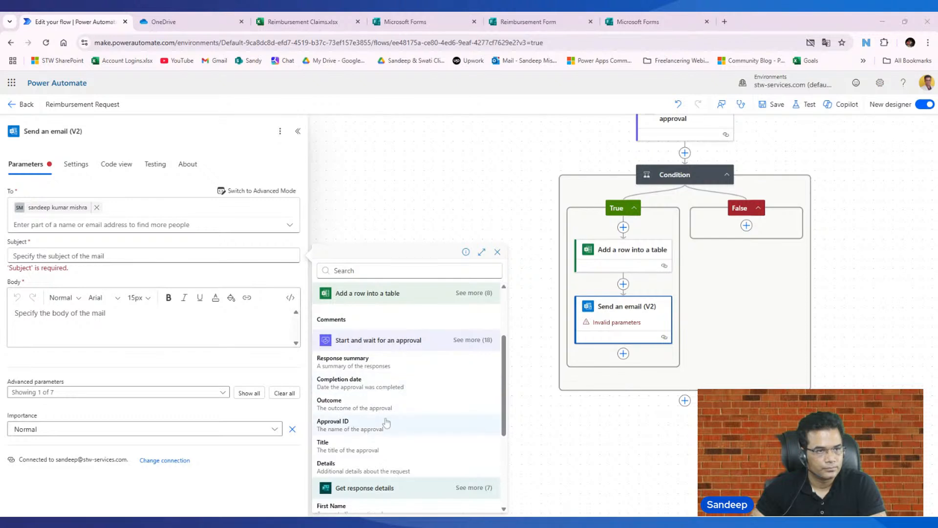
{"action": "scroll", "coordinate": [383, 420], "scroll_direction": "down", "scroll_amount": 1}
{"action": "scroll", "coordinate": [386, 421], "scroll_direction": "up", "scroll_amount": 1}
{"action": "scroll", "coordinate": [386, 420], "scroll_direction": "up", "scroll_amount": 1}
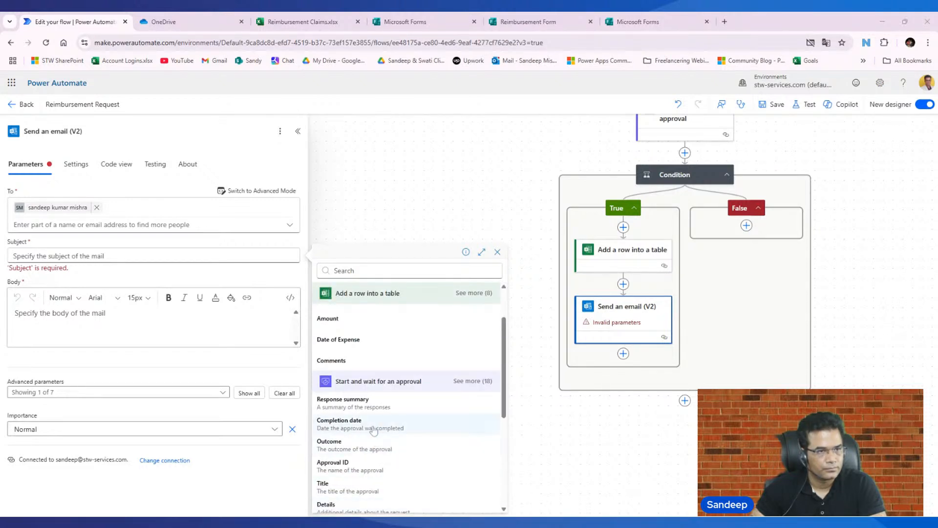
{"action": "scroll", "coordinate": [374, 426], "scroll_direction": "down", "scroll_amount": 1}
- Set the subject of the True branch's "Send an email (V2)" action to "your request is approved"
{"action": "left_click", "coordinate": [111, 256]}
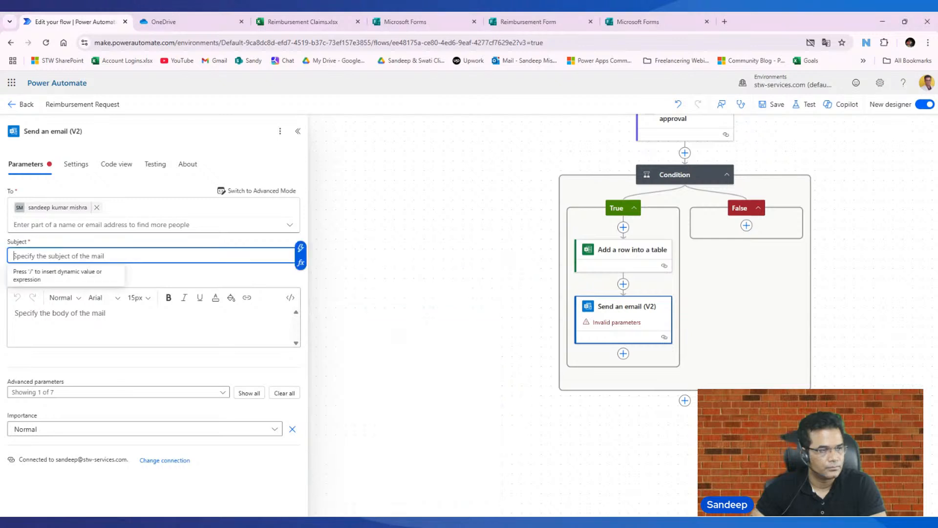
{"action": "type", "text": "your "}
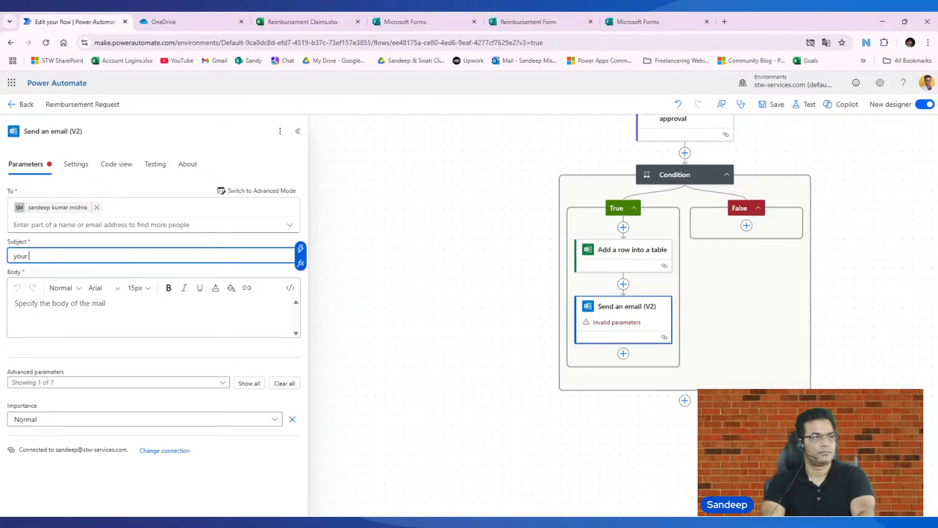
{"action": "type", "text": "request i"}
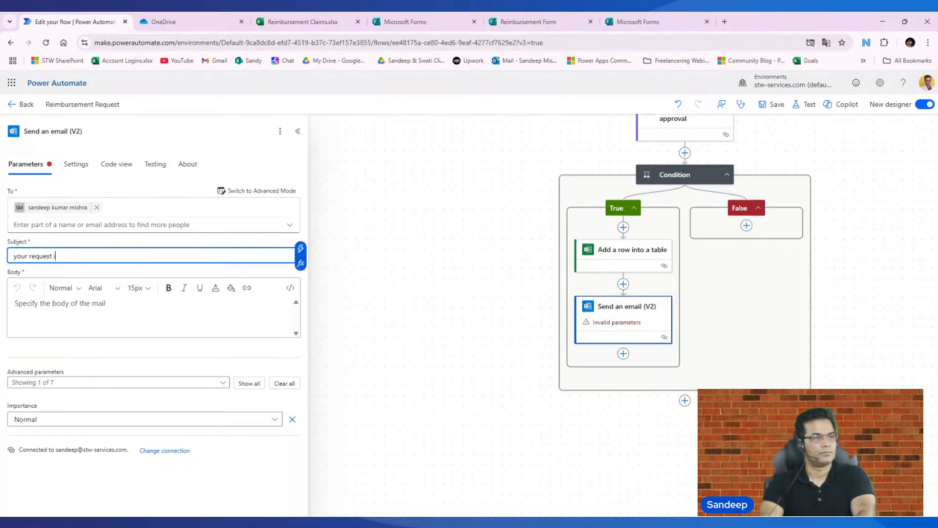
{"action": "type", "text": "s approved"}
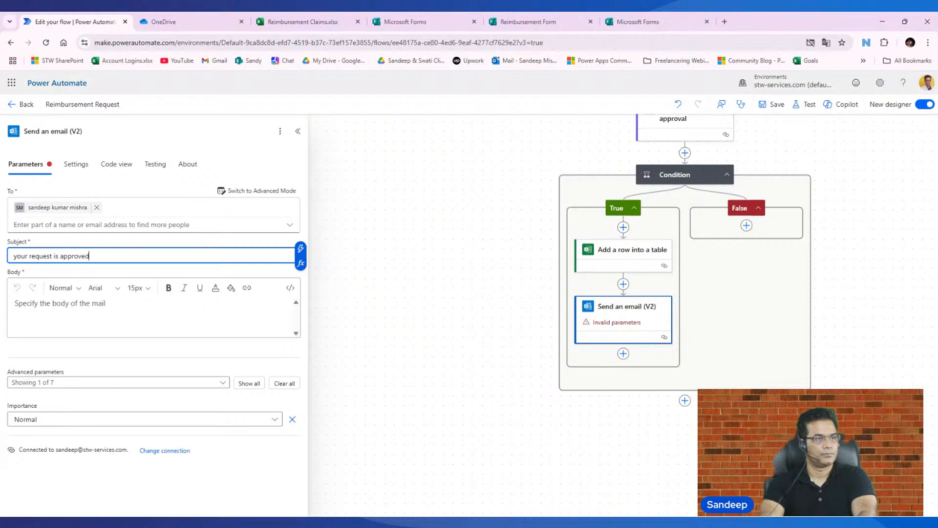
- Write the email body "Hi [Full Name], Your request is approved for amount [Amount]." with dynamic values from "Add a row into a table", and save the flow
{"action": "left_click", "coordinate": [63, 337]}
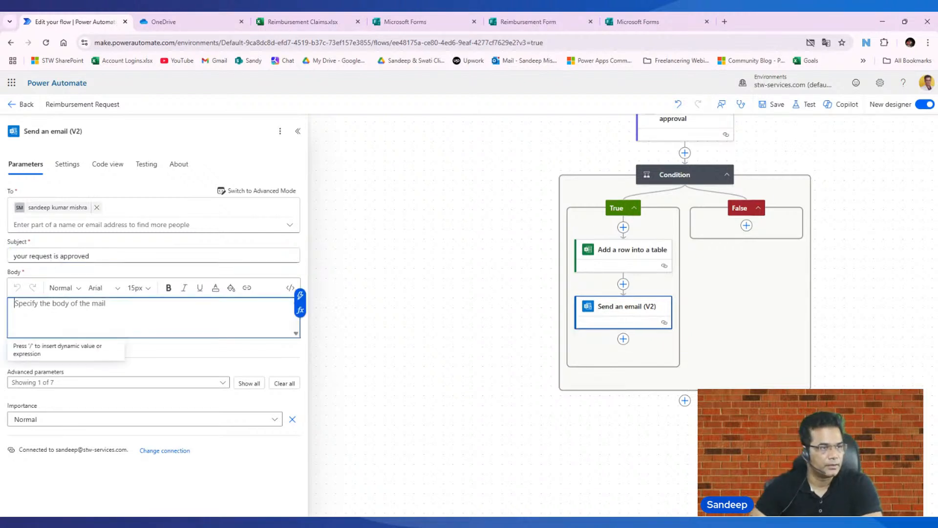
{"action": "type", "text": "Hi"}
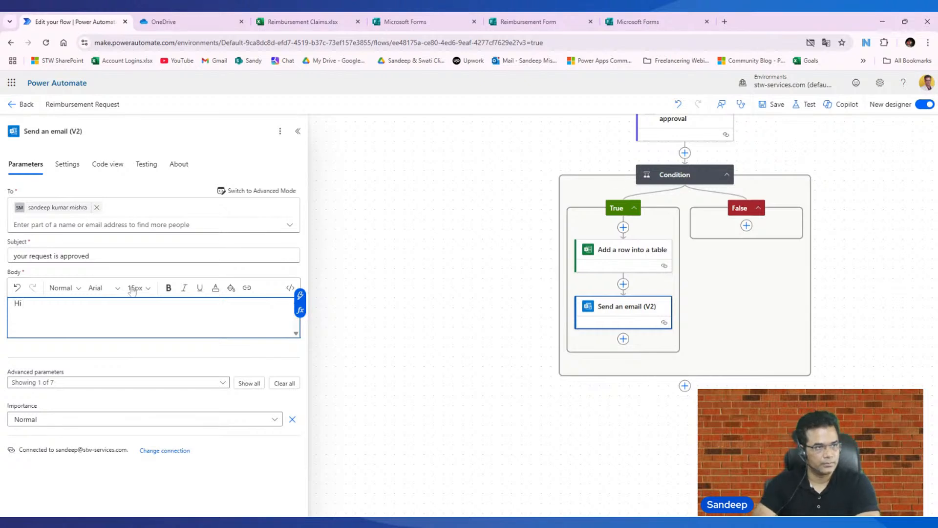
{"action": "left_click", "coordinate": [300, 295]}
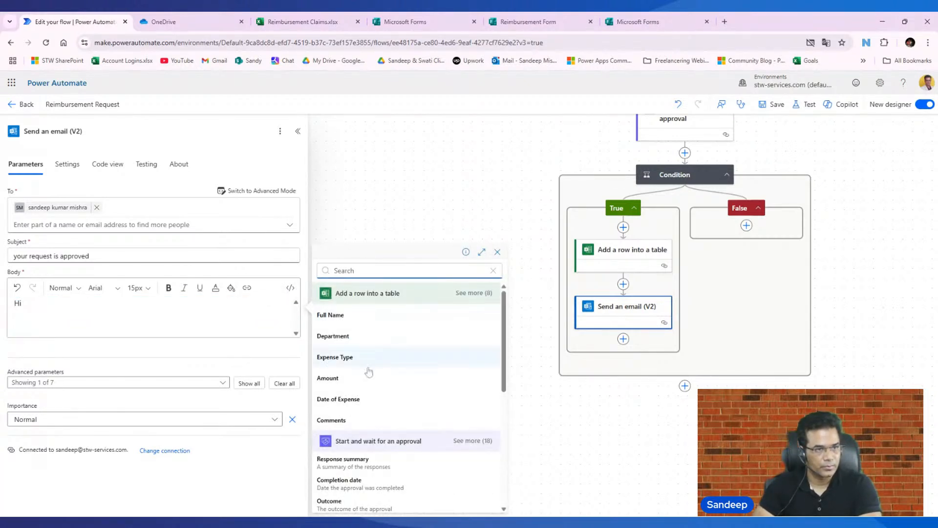
{"action": "left_click", "coordinate": [343, 320]}
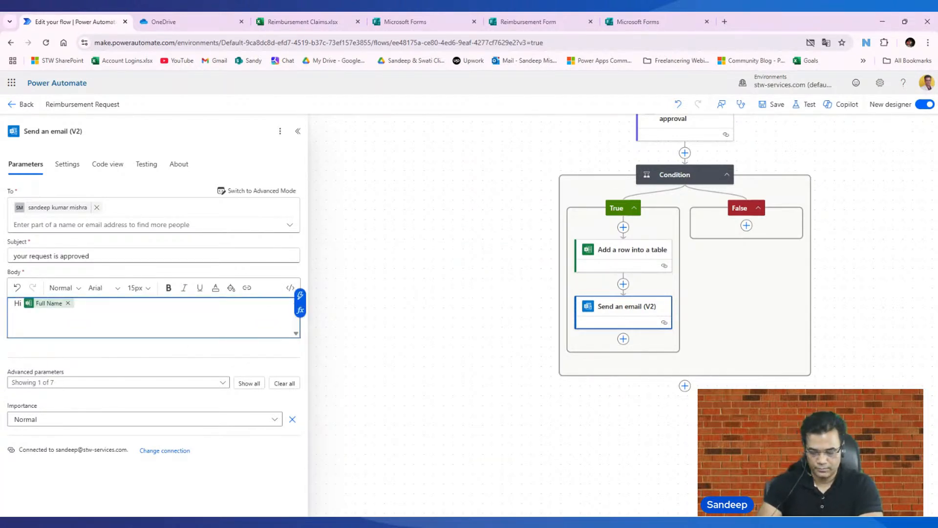
{"action": "type", "text": ","}
{"action": "key", "text": "Return"}
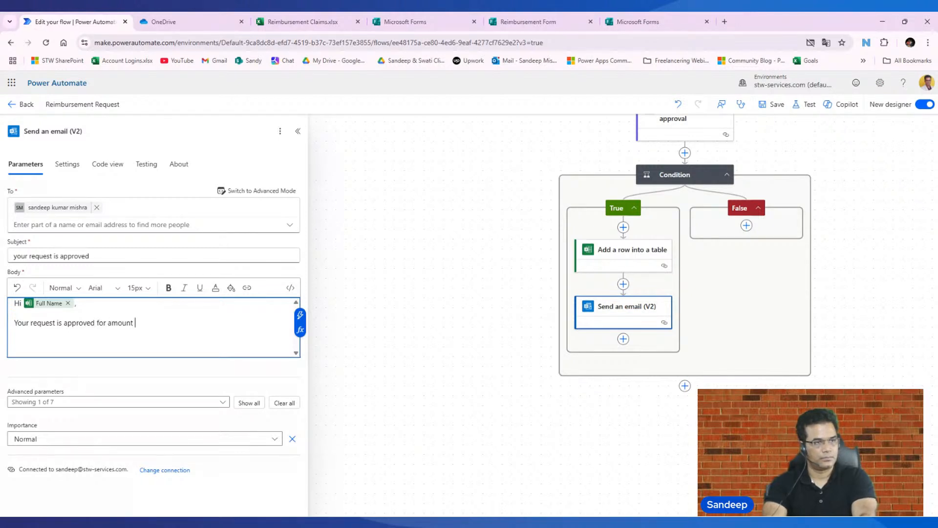
{"action": "left_click", "coordinate": [300, 315]}
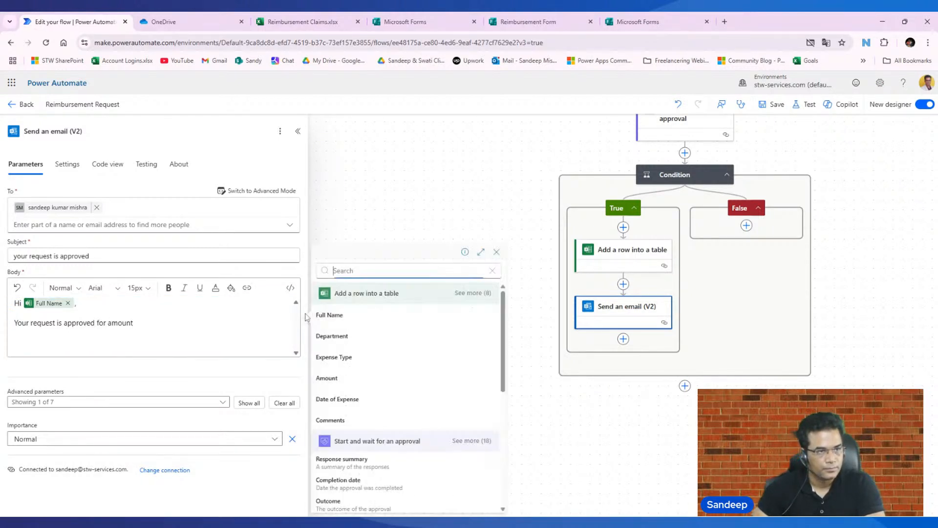
{"action": "left_click", "coordinate": [359, 379]}
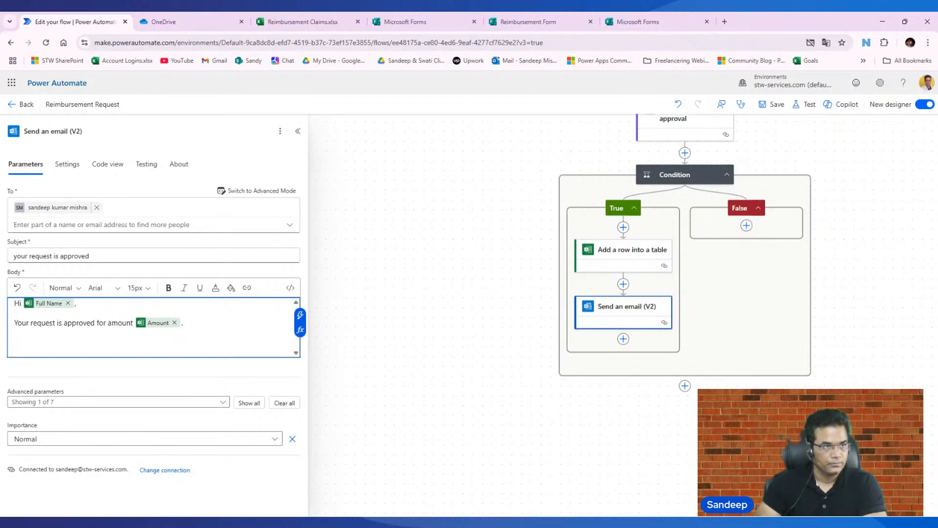
{"action": "left_click", "coordinate": [771, 104]}
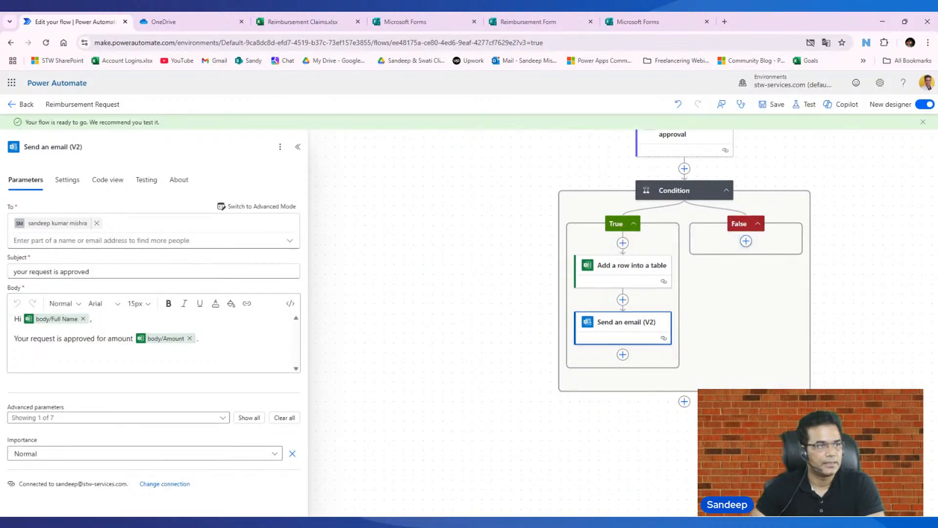
- Add the Office 365 Outlook action "Send an email (V2)" to the False branch of the condition
{"action": "left_click", "coordinate": [746, 241]}
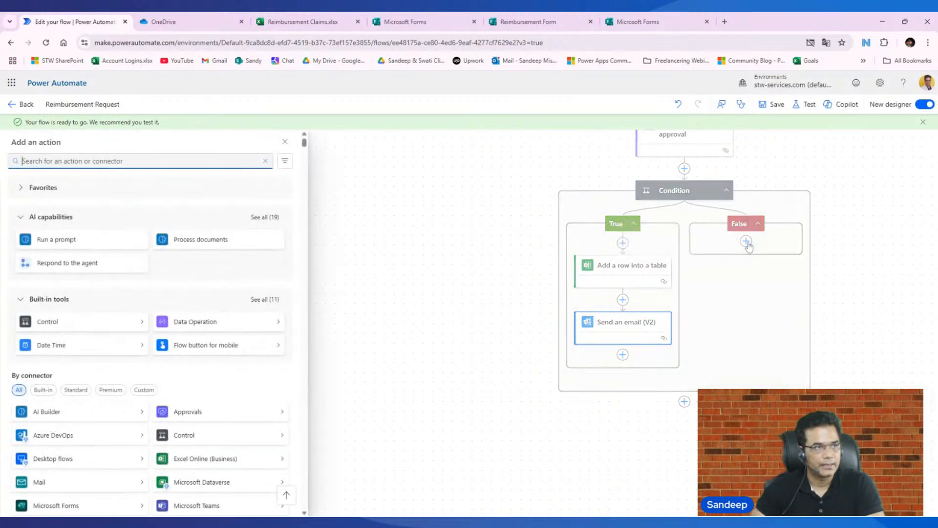
{"action": "type", "text": "se"}
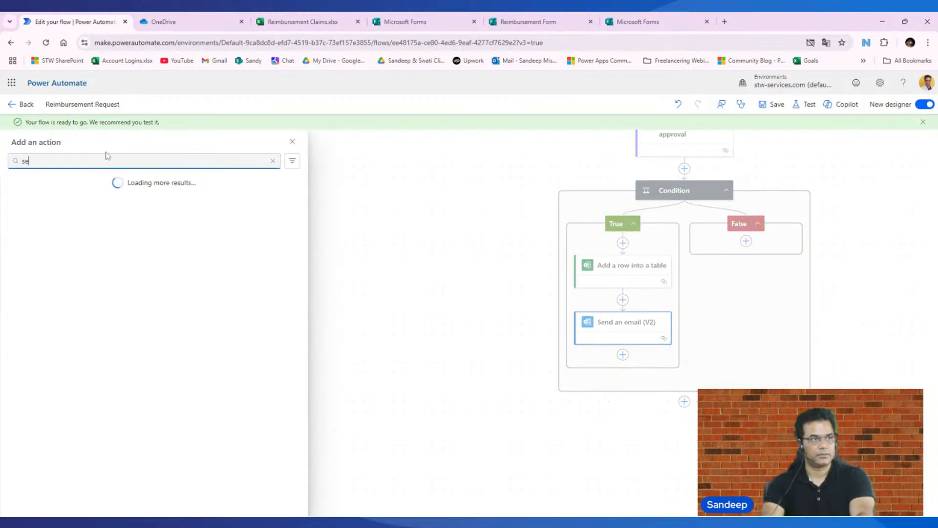
{"action": "type", "text": "nd email"}
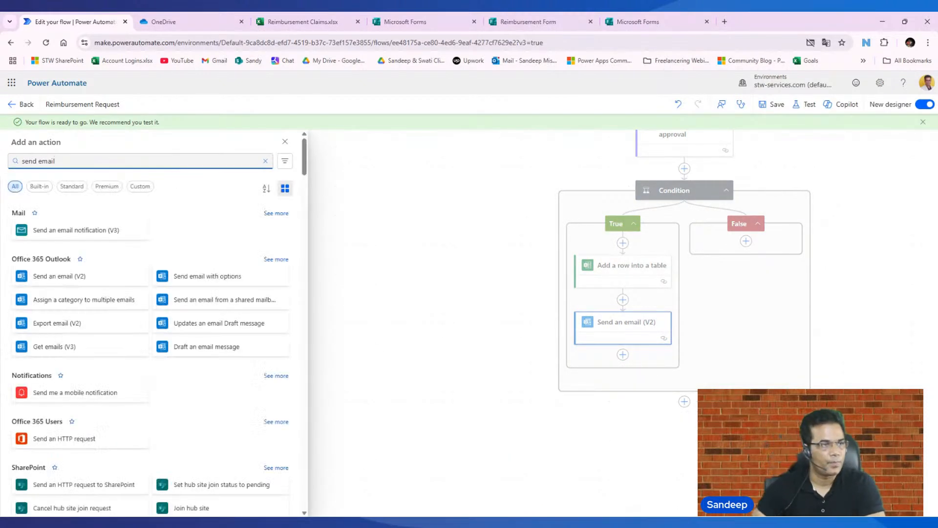
{"action": "left_click", "coordinate": [72, 278]}
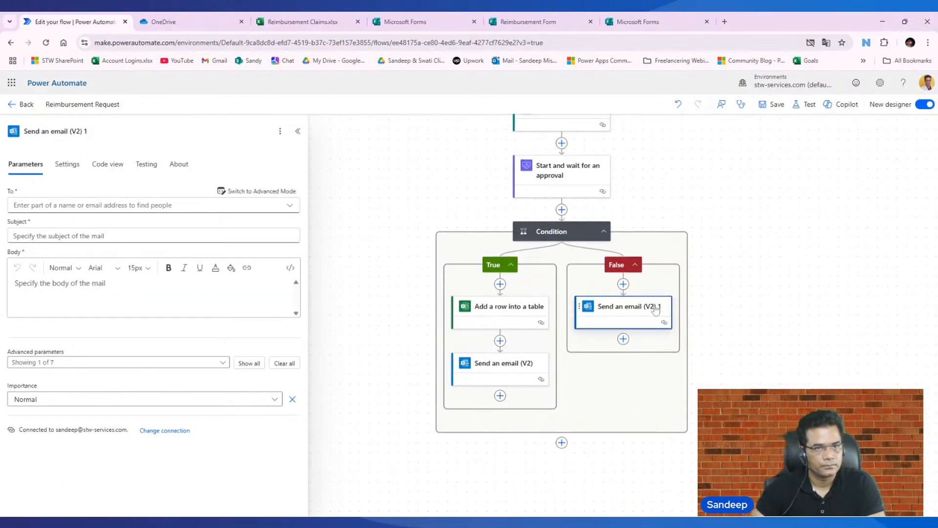
- Address the False branch email to the suggested contact found by a partial search, and set its subject to "You request is disapproved"
{"action": "left_click", "coordinate": [153, 205]}
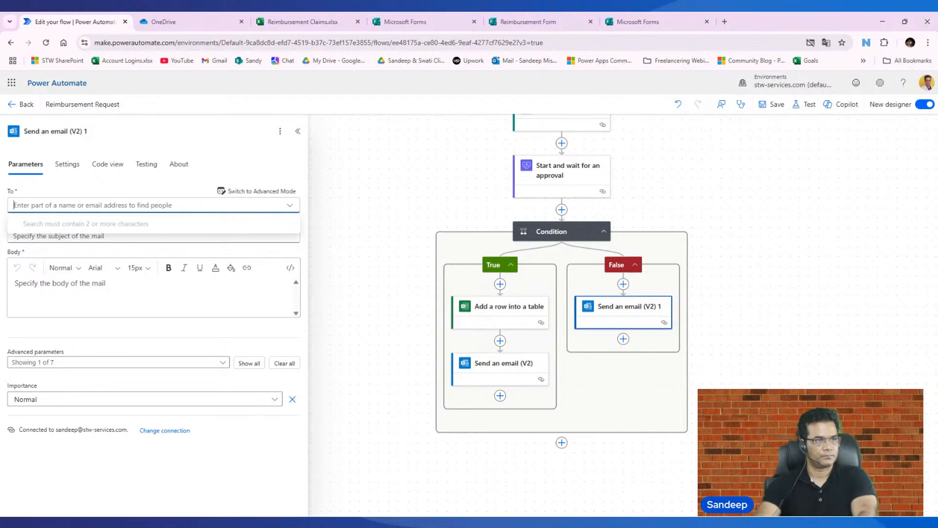
{"action": "type", "text": "vatsh"}
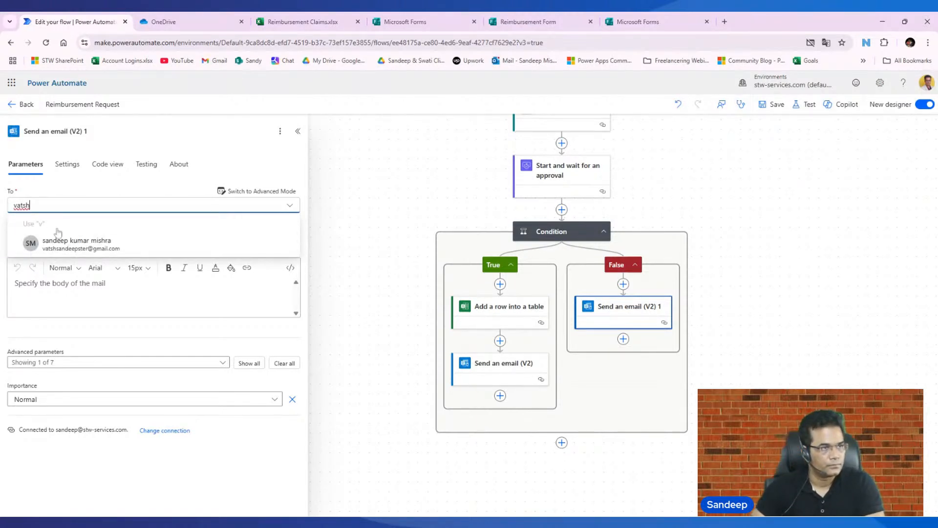
{"action": "left_click", "coordinate": [63, 242]}
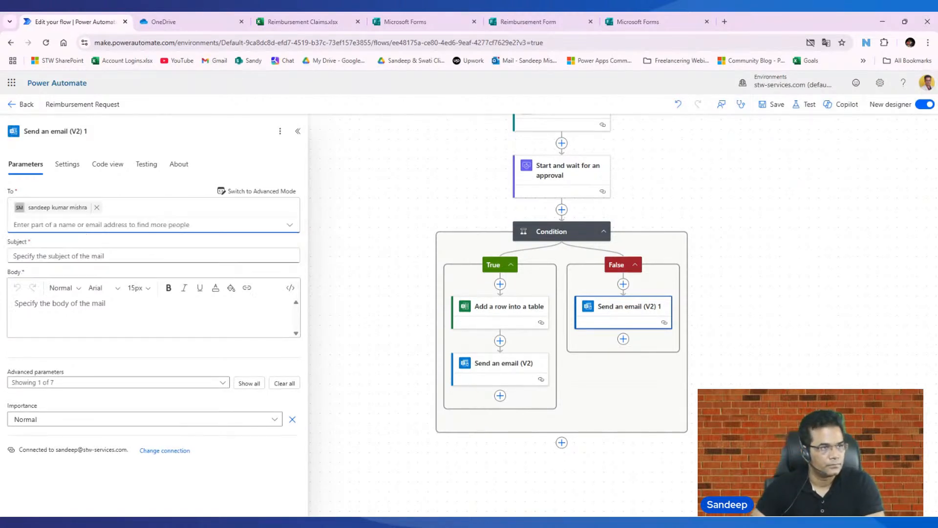
{"action": "left_click", "coordinate": [84, 255]}
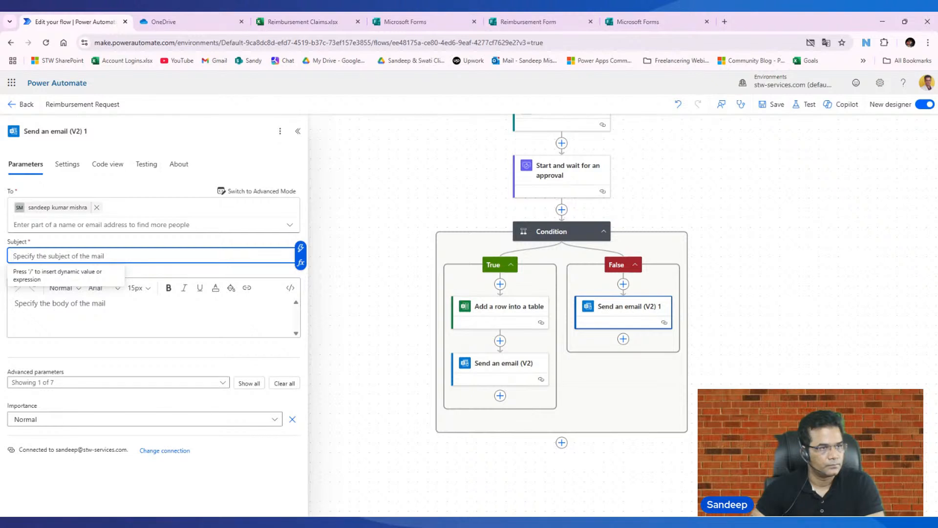
{"action": "type", "text": "YOu"}
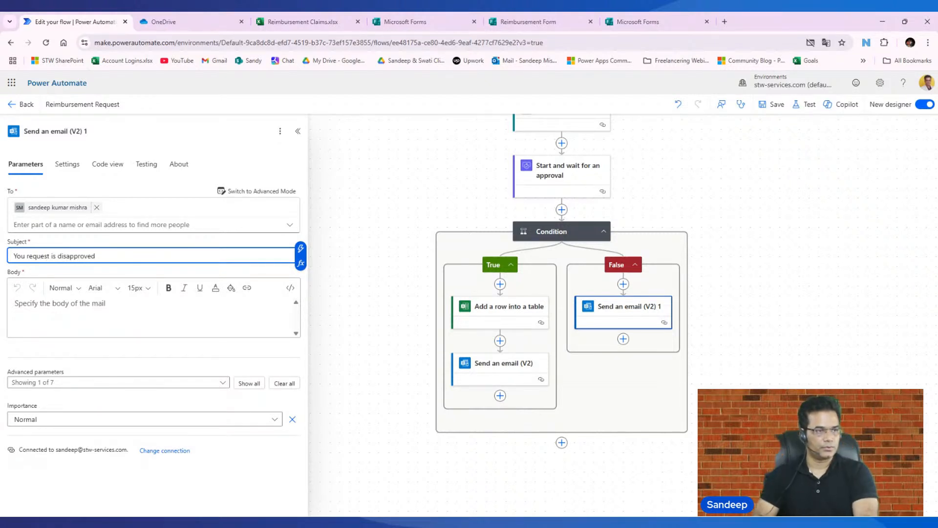
- Begin the False branch email body with the greeting "Hi [First Name]," using the dynamic First Name from "Get response details"
{"action": "left_click", "coordinate": [120, 309]}
{"action": "type", "text": "Hi"}
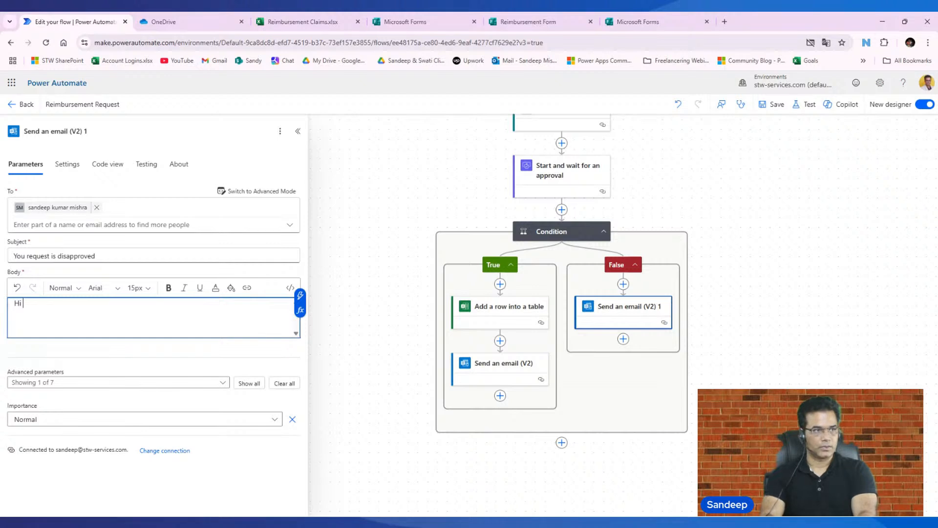
{"action": "left_click", "coordinate": [299, 297]}
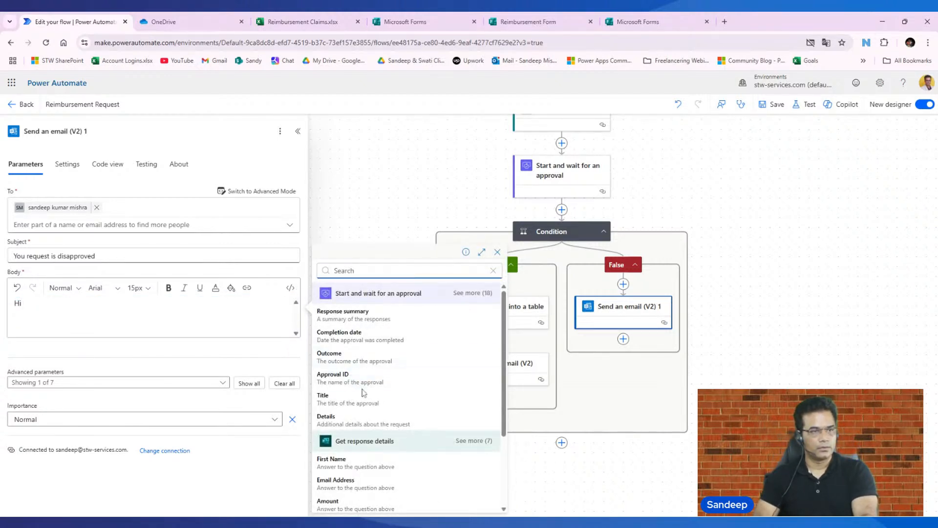
{"action": "scroll", "coordinate": [363, 393], "scroll_direction": "down", "scroll_amount": 3}
{"action": "left_click", "coordinate": [352, 364]}
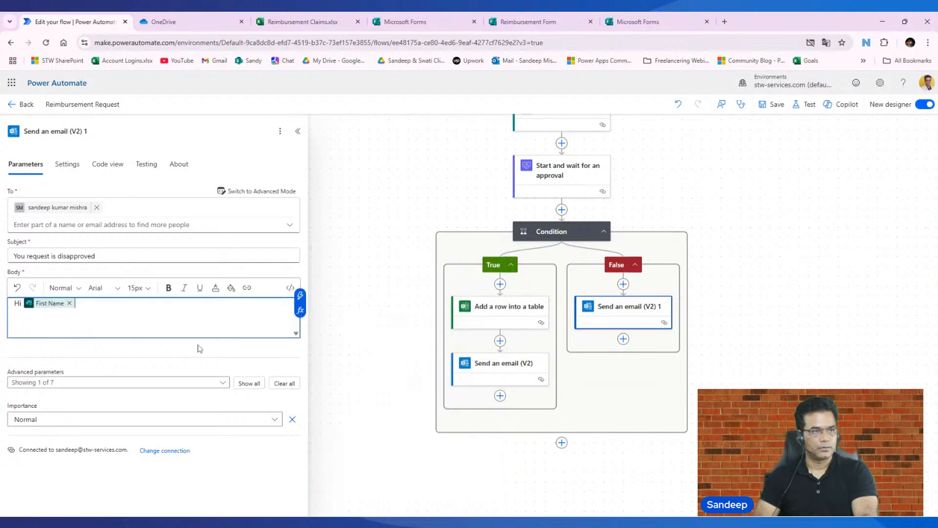
{"action": "type", "text": ","}
{"action": "key", "text": "Return"}
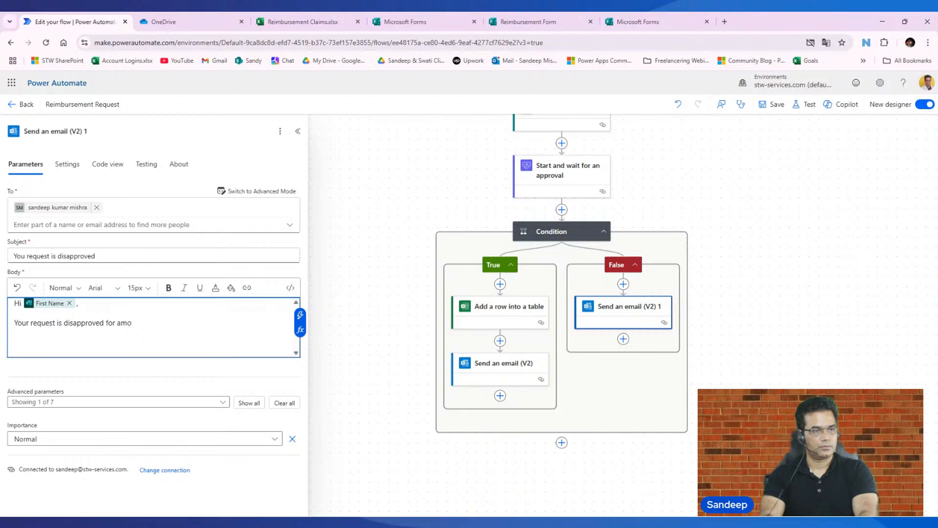
- Complete the body with "Your request is disapproved for amount [Amount]." using the dynamic Amount from "Get response details", and save the flow
{"action": "type", "text": "unt"}
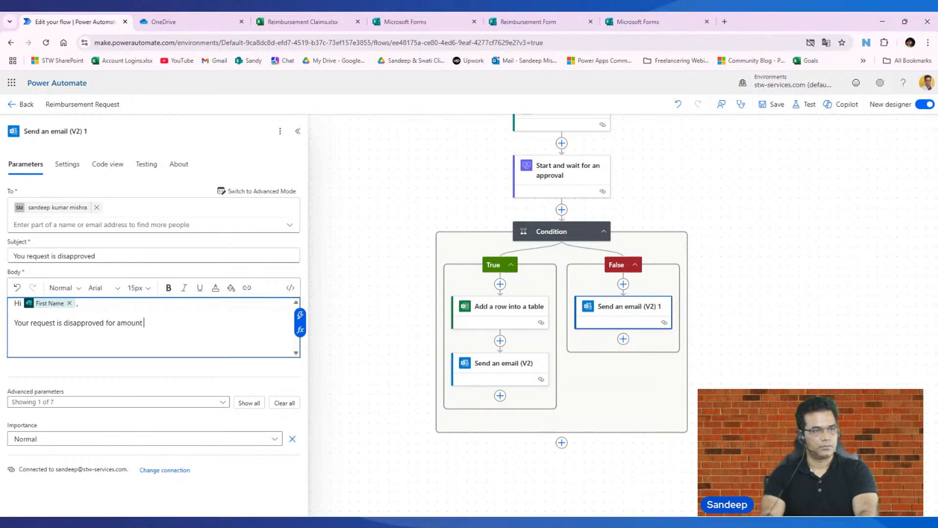
{"action": "left_click", "coordinate": [300, 315]}
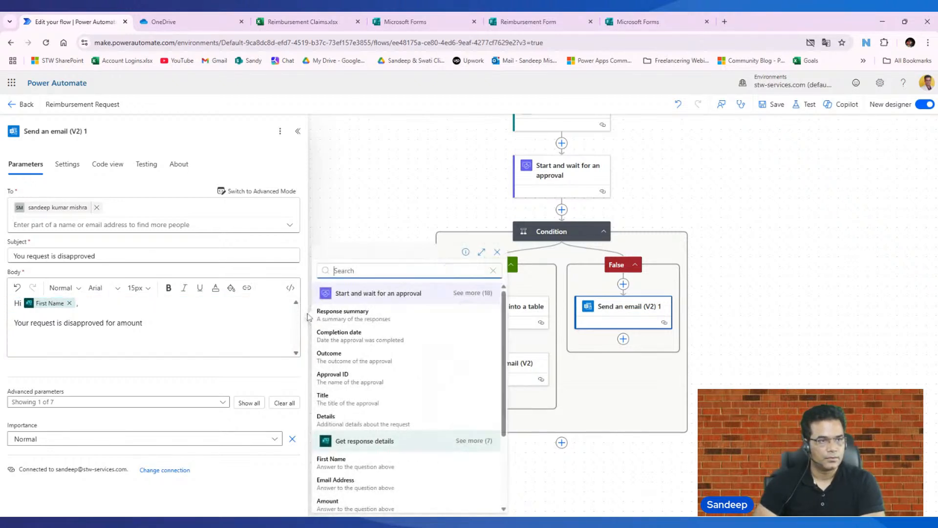
{"action": "scroll", "coordinate": [391, 412], "scroll_direction": "down", "scroll_amount": 1}
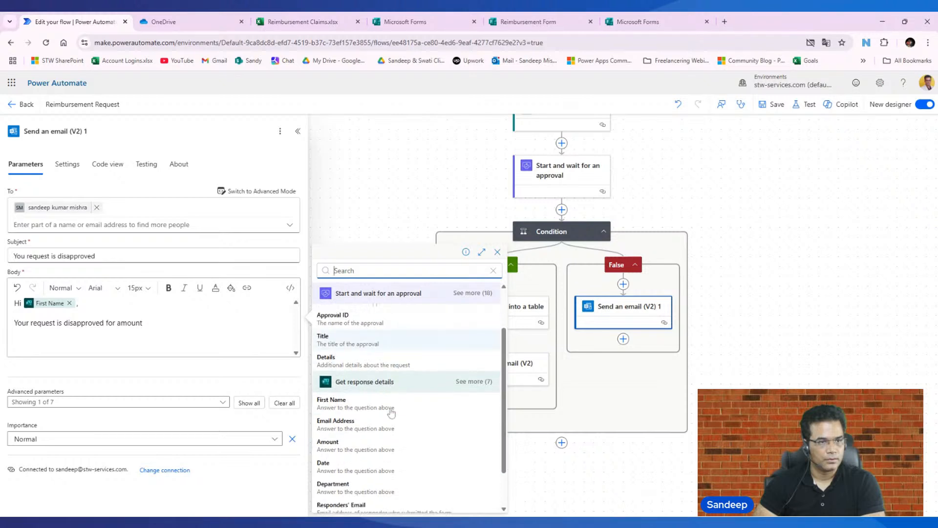
{"action": "scroll", "coordinate": [391, 413], "scroll_direction": "down", "scroll_amount": 1}
{"action": "left_click", "coordinate": [352, 397]}
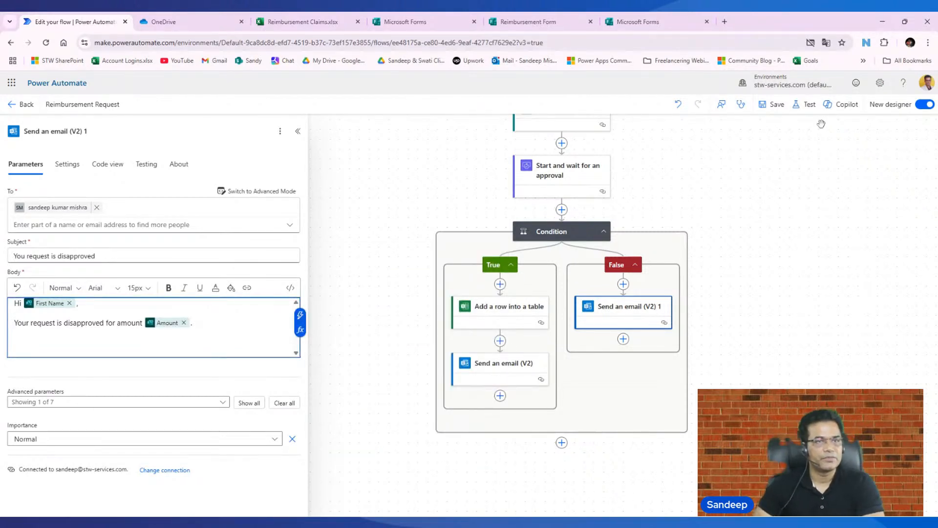
{"action": "left_click", "coordinate": [776, 105]}
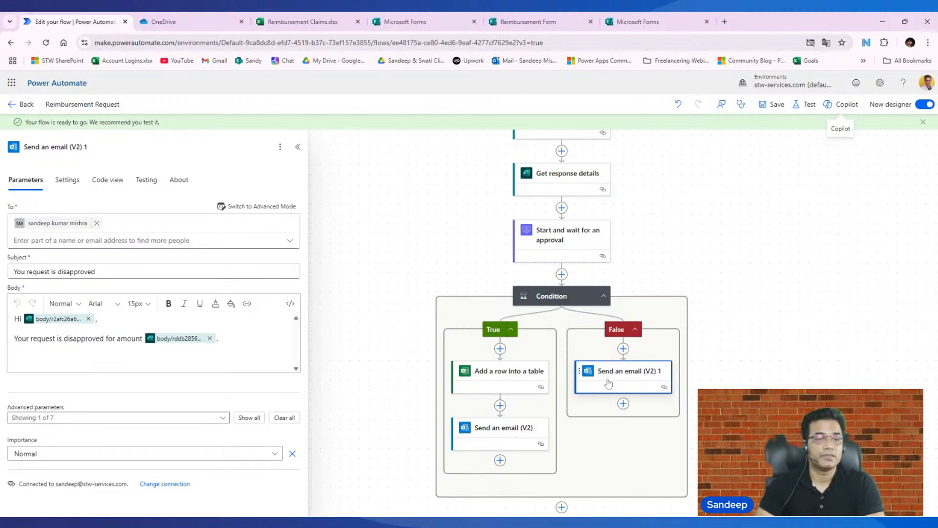
- Show all advanced parameters of "Add a row into a table" and map Full Name to First Name from "Get response details"
{"action": "left_click", "coordinate": [507, 371]}
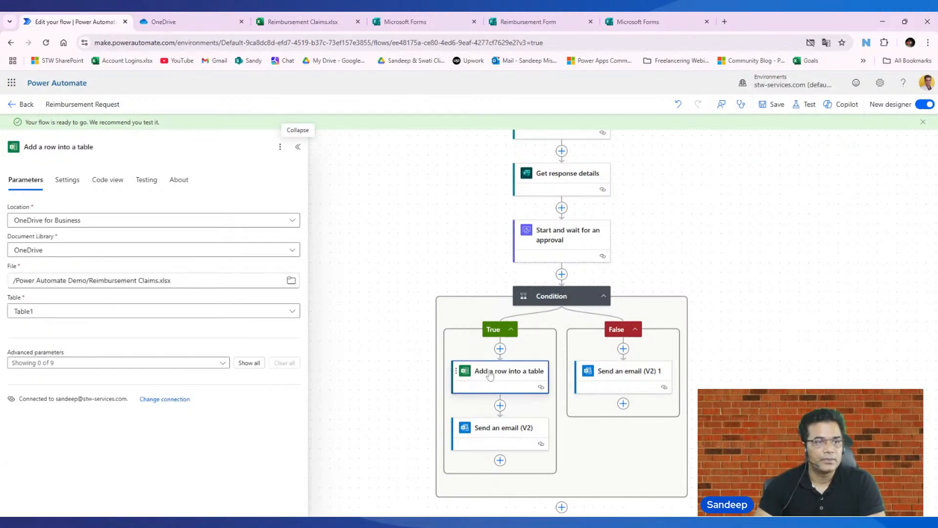
{"action": "left_click", "coordinate": [250, 362]}
{"action": "scroll", "coordinate": [244, 361], "scroll_direction": "down", "scroll_amount": 3}
{"action": "scroll", "coordinate": [531, 178], "scroll_direction": "up", "scroll_amount": 3}
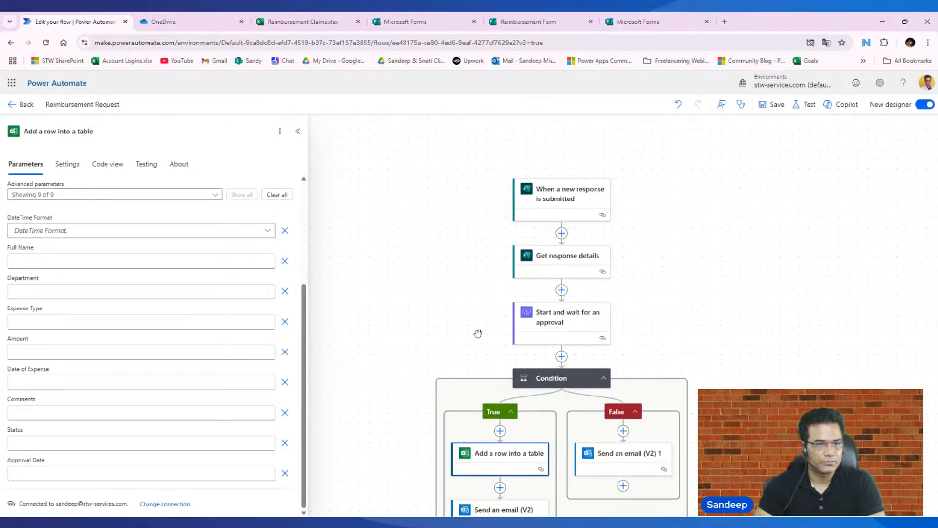
{"action": "scroll", "coordinate": [478, 331], "scroll_direction": "down", "scroll_amount": 3}
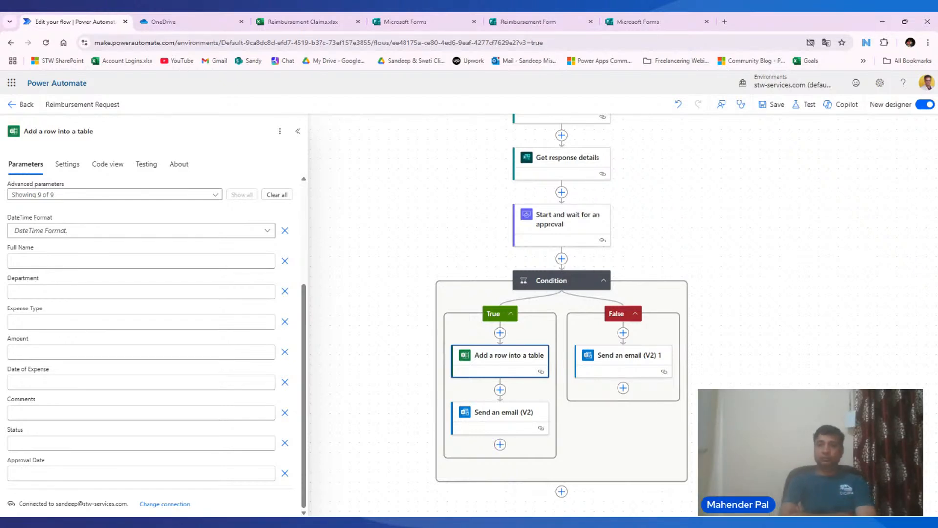
{"action": "left_click", "coordinate": [139, 261]}
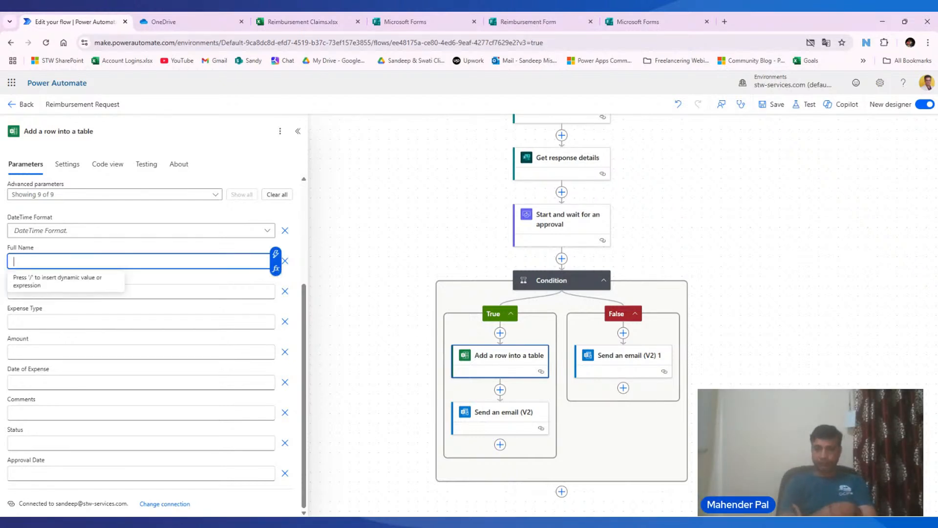
{"action": "left_click", "coordinate": [275, 254]}
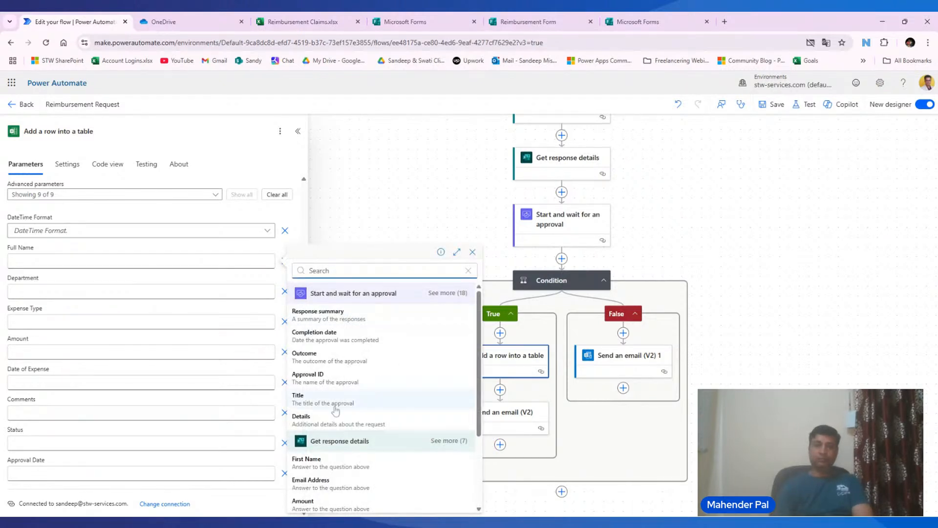
{"action": "left_click", "coordinate": [307, 462]}
- Map the table row's Department and Amount to the matching "Get response details" values, and save the flow
{"action": "left_click", "coordinate": [139, 291]}
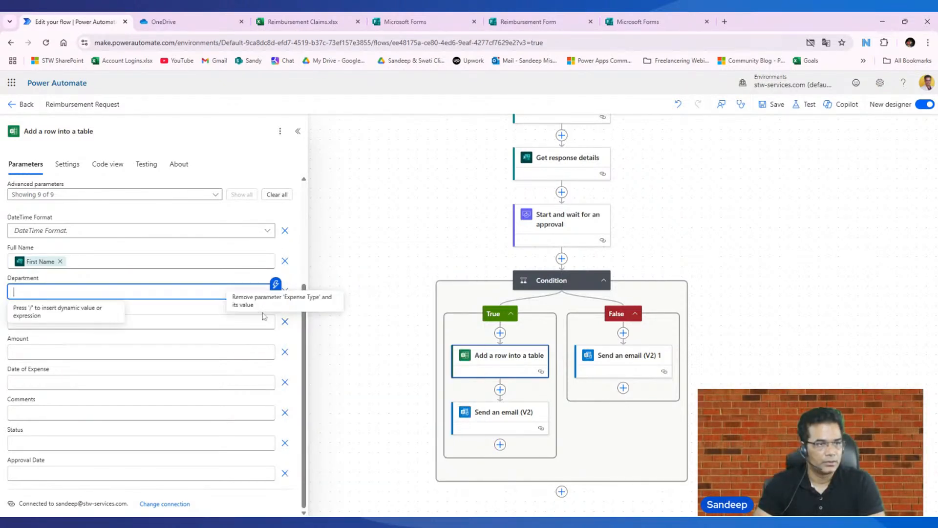
{"action": "left_click", "coordinate": [277, 285]}
{"action": "scroll", "coordinate": [345, 496], "scroll_direction": "down", "scroll_amount": 2}
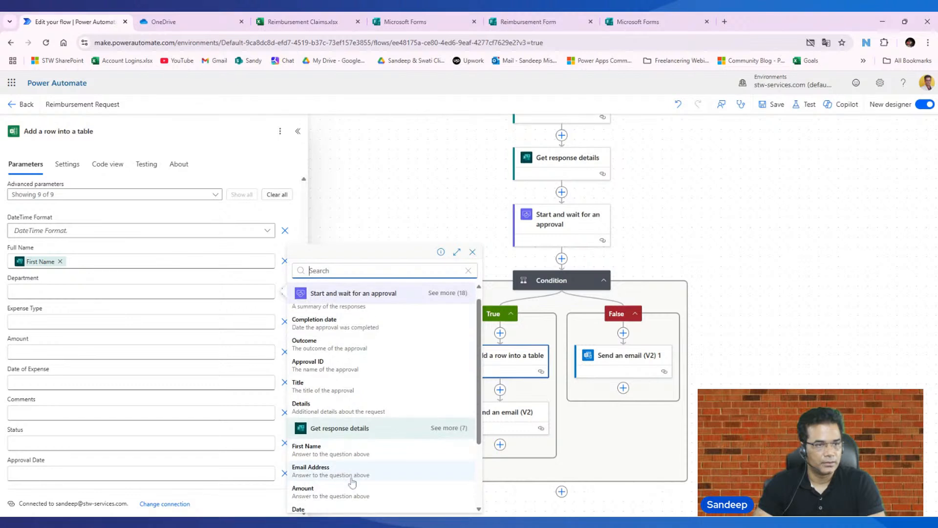
{"action": "left_click", "coordinate": [308, 496]}
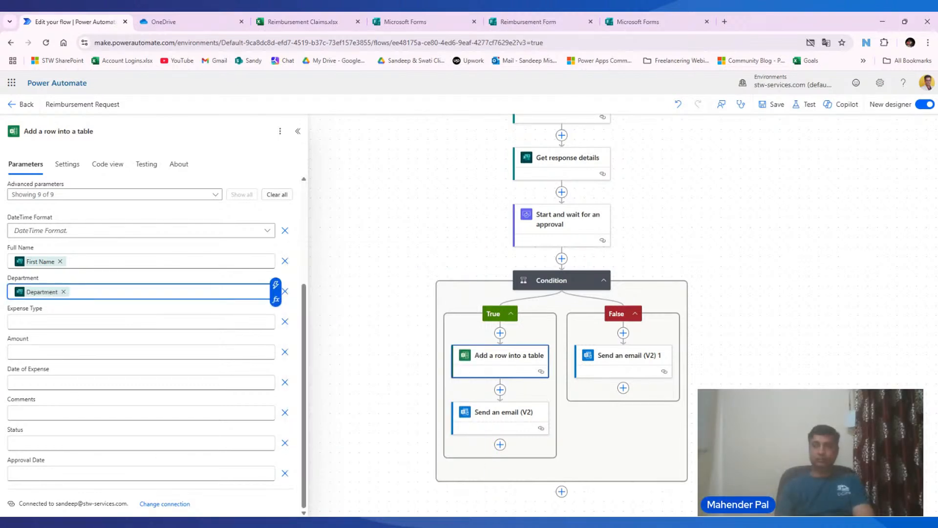
{"action": "left_click", "coordinate": [139, 351]}
{"action": "left_click", "coordinate": [276, 345]}
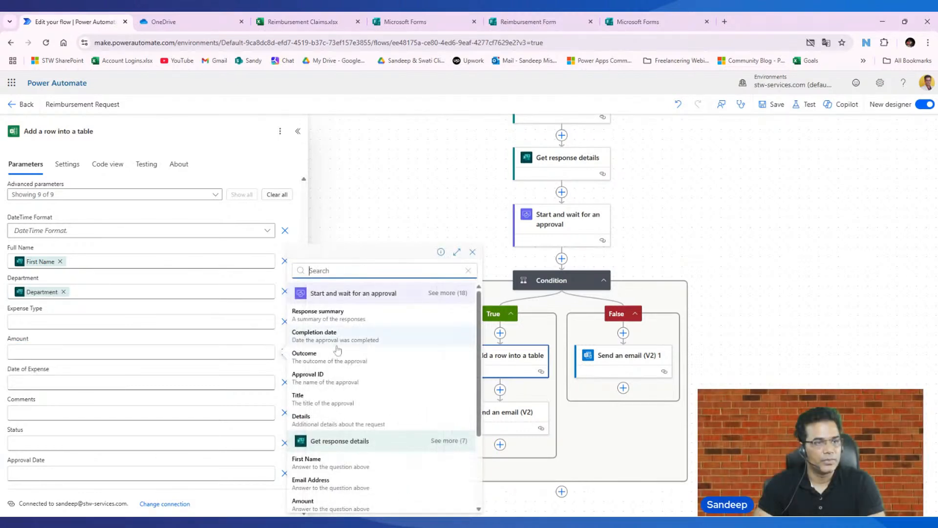
{"action": "scroll", "coordinate": [342, 391], "scroll_direction": "down", "scroll_amount": 3}
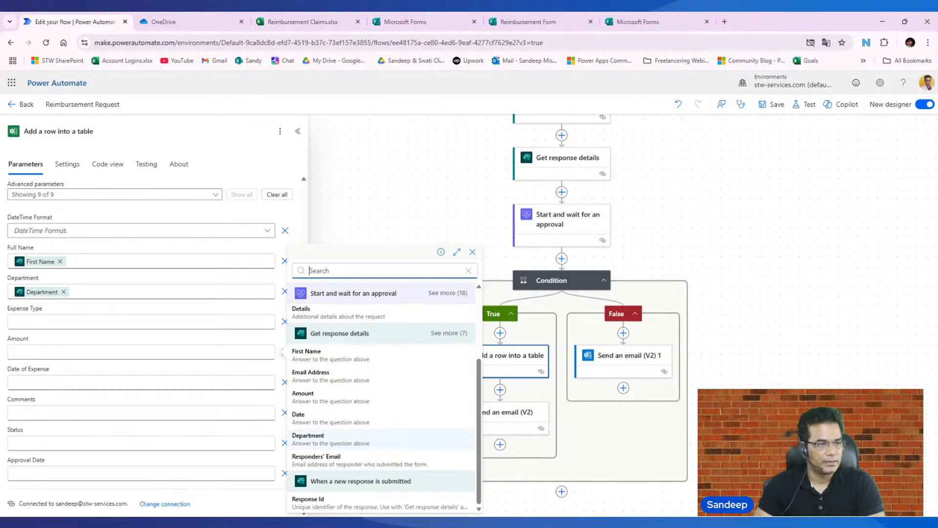
{"action": "left_click", "coordinate": [321, 402]}
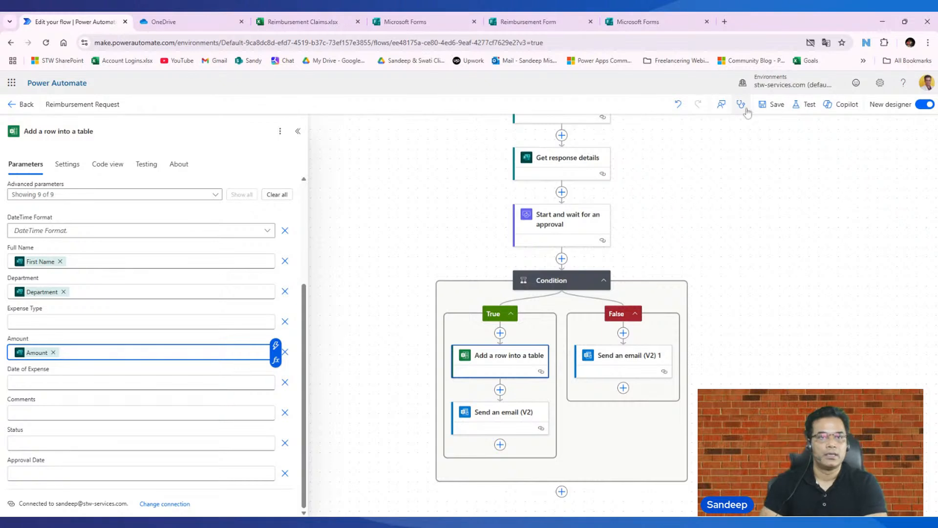
{"action": "left_click", "coordinate": [777, 105]}
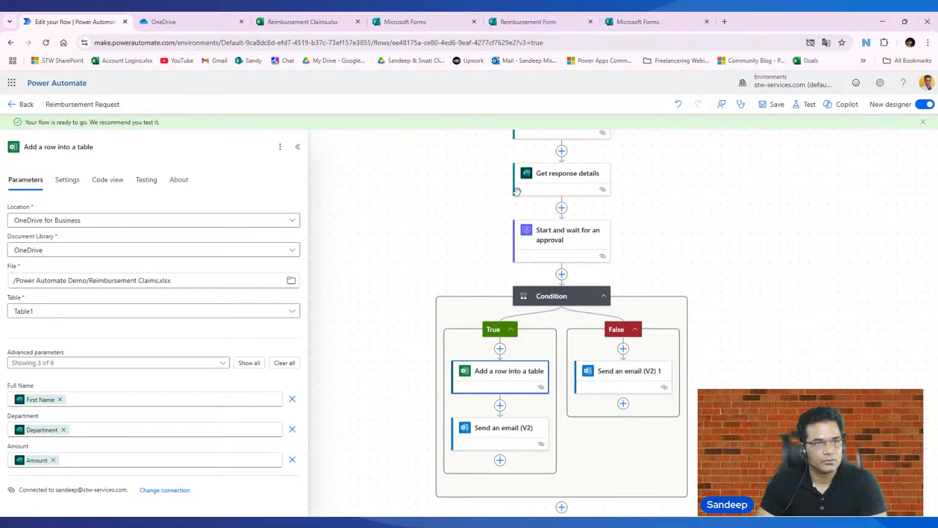
- Start a manual test of the Reimbursement Request flow
{"action": "scroll", "coordinate": [635, 215], "scroll_direction": "up", "scroll_amount": 3}
{"action": "scroll", "coordinate": [647, 221], "scroll_direction": "up", "scroll_amount": 2}
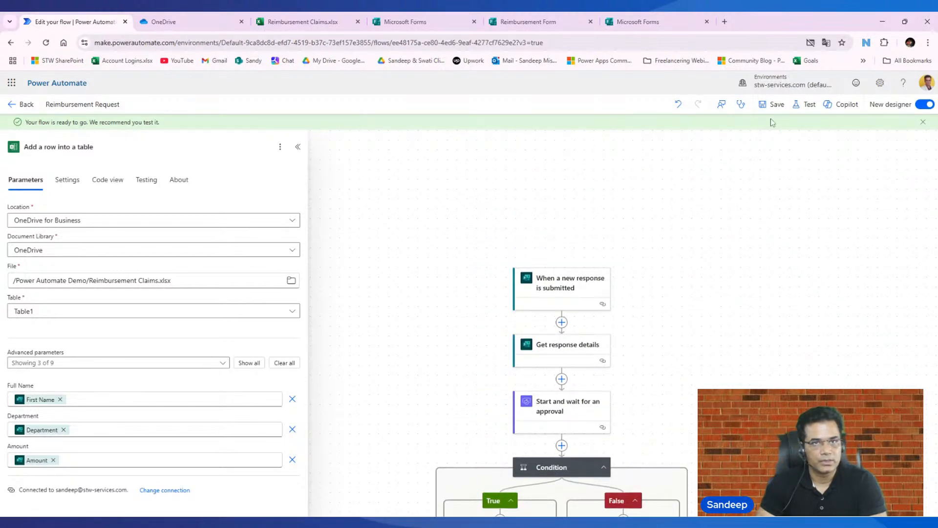
{"action": "left_click", "coordinate": [807, 105]}
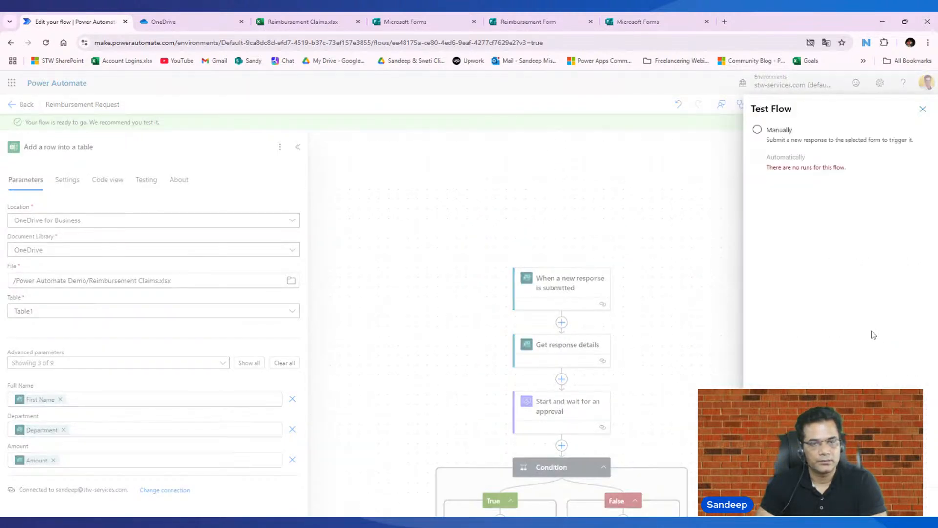
{"action": "left_click", "coordinate": [777, 137]}
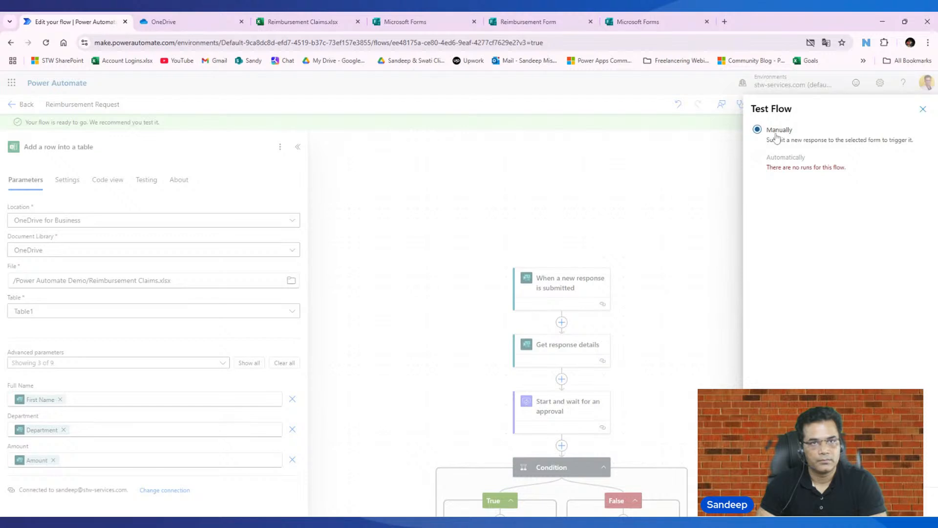
{"action": "left_click", "coordinate": [771, 501]}
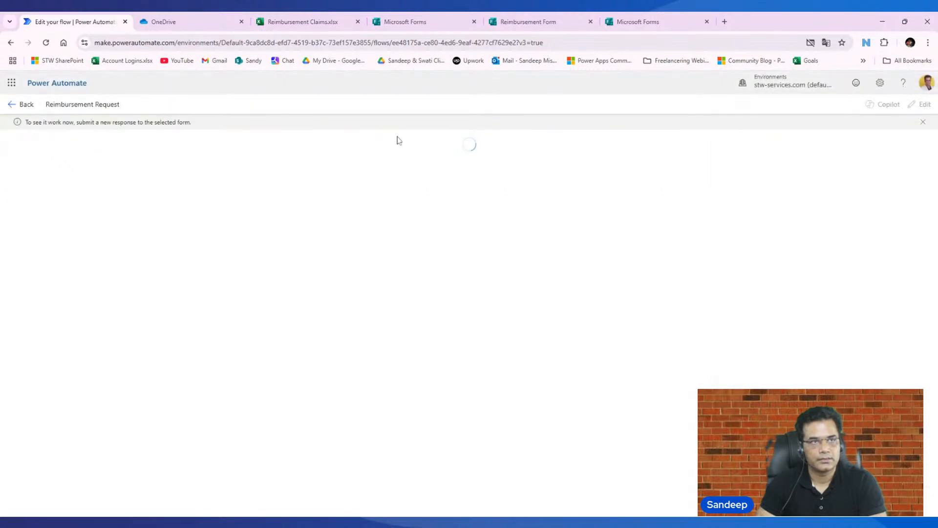
- Switch to Microsoft Forms, preview the Reimbursement Form, and enter the claimant's name and email address
{"action": "left_click", "coordinate": [521, 25]}
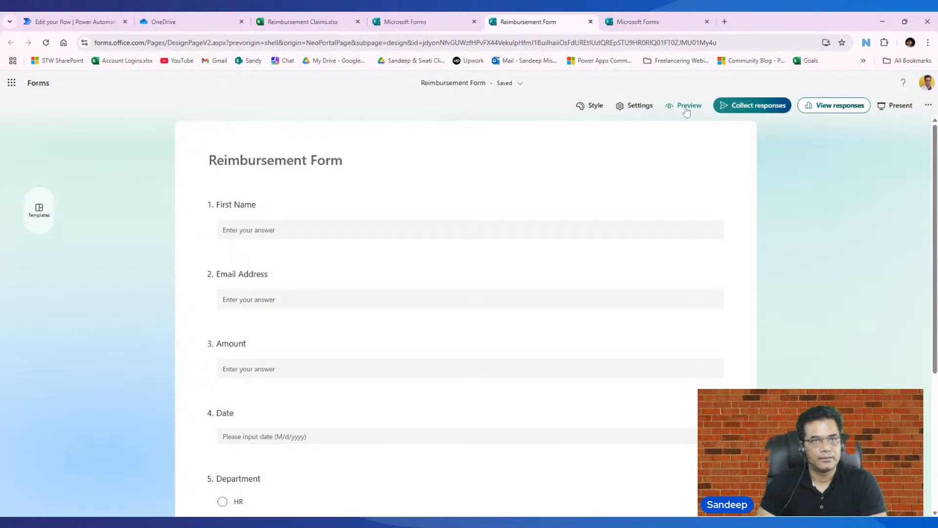
{"action": "left_click", "coordinate": [685, 109]}
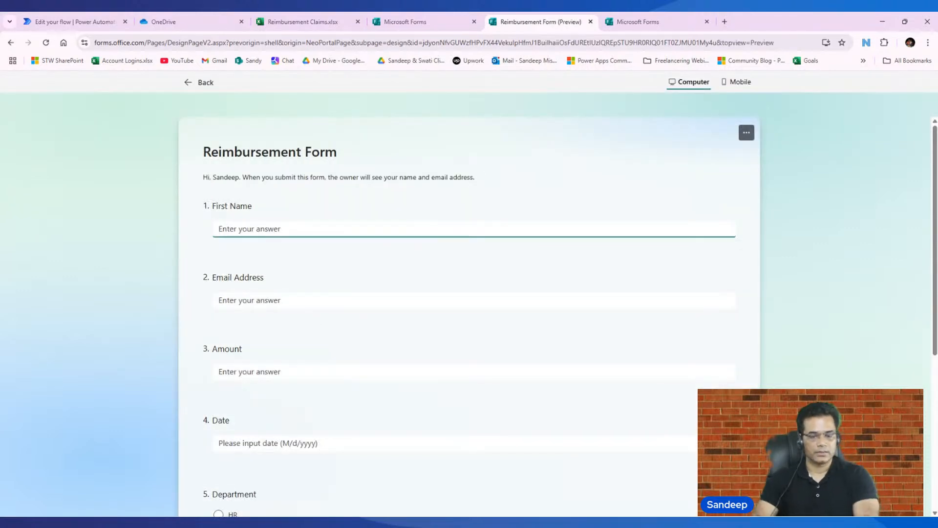
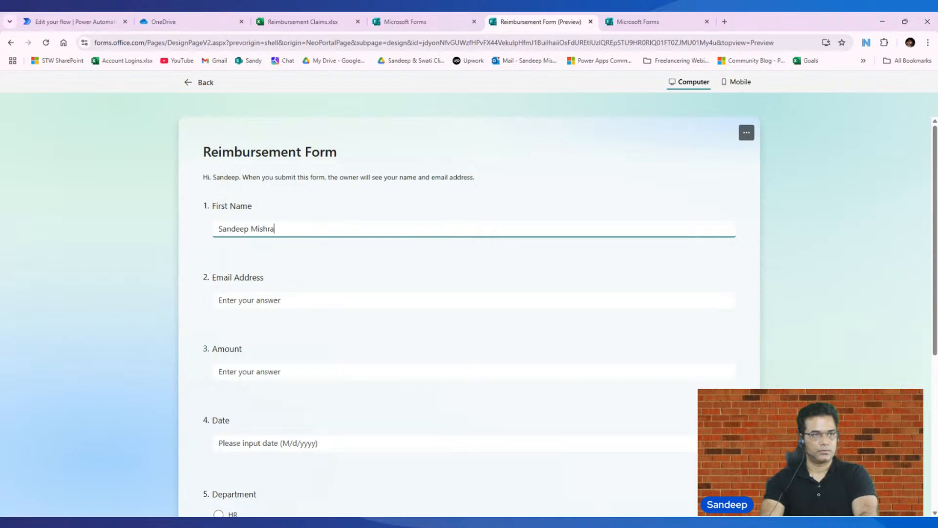
{"action": "left_click", "coordinate": [235, 300]}
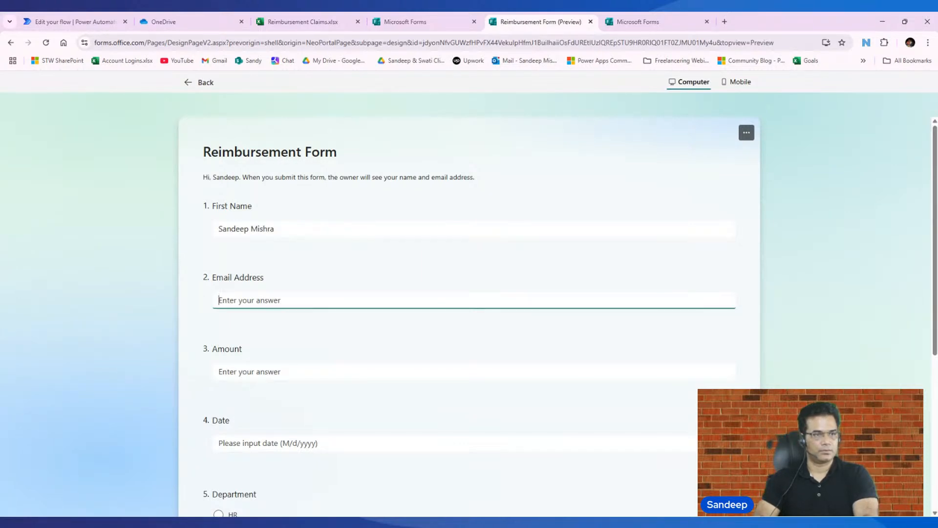
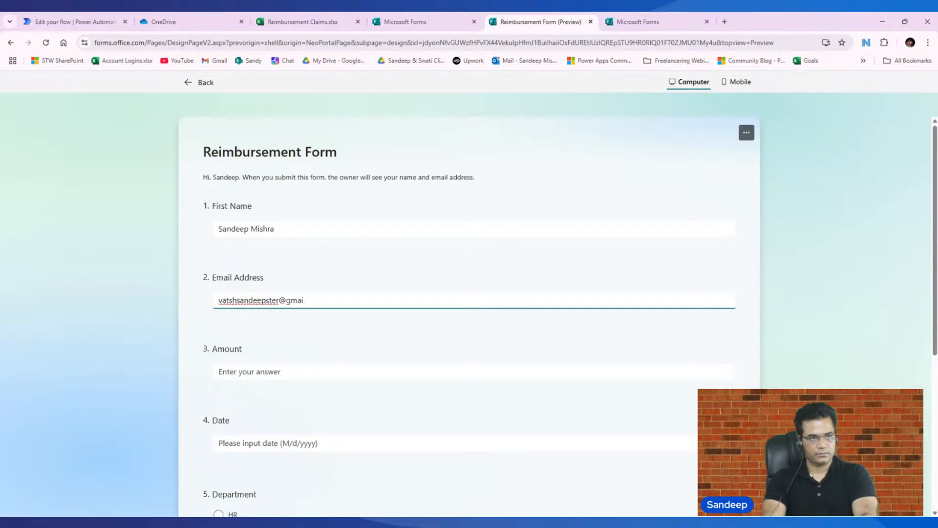
- Enter an amount of 2500 and the date 4/22/2025 in the Reimbursement Form
{"action": "left_click", "coordinate": [341, 372]}
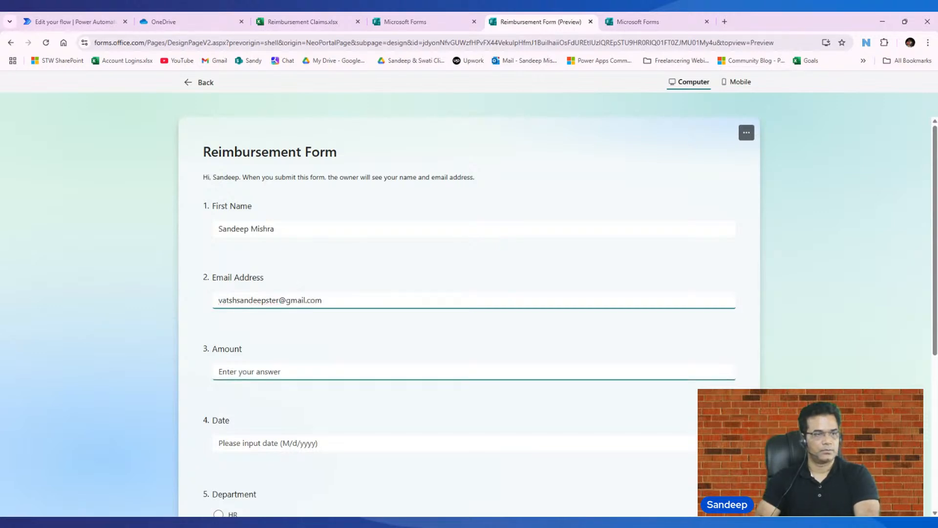
{"action": "type", "text": "2500"}
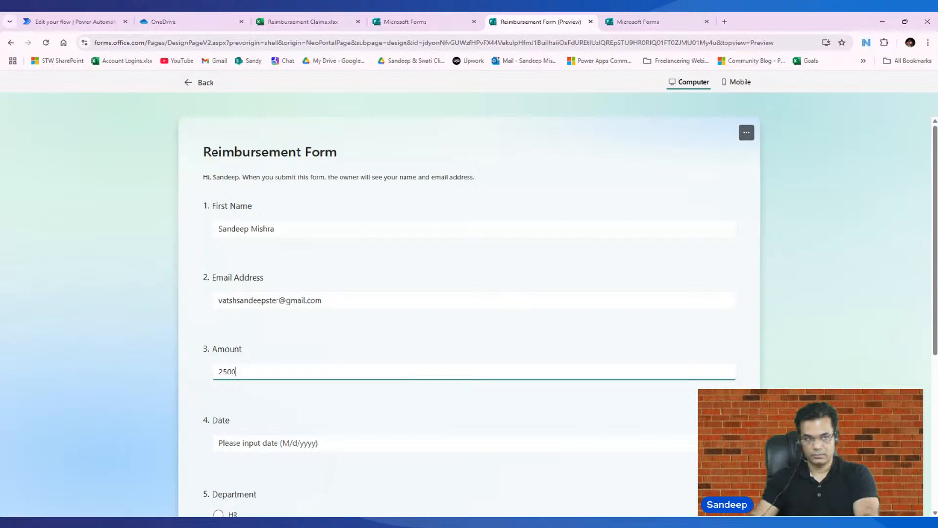
{"action": "scroll", "coordinate": [469, 293], "scroll_direction": "down", "scroll_amount": 2}
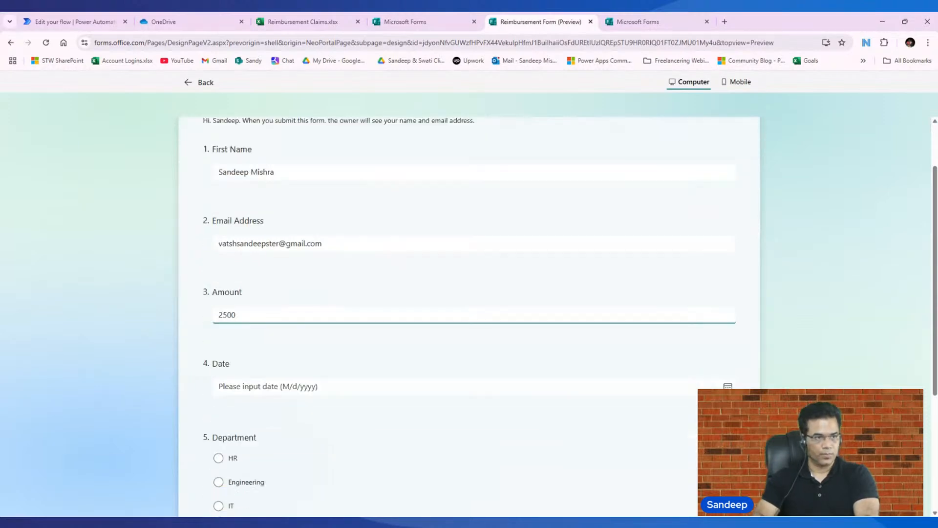
{"action": "left_click", "coordinate": [264, 345]}
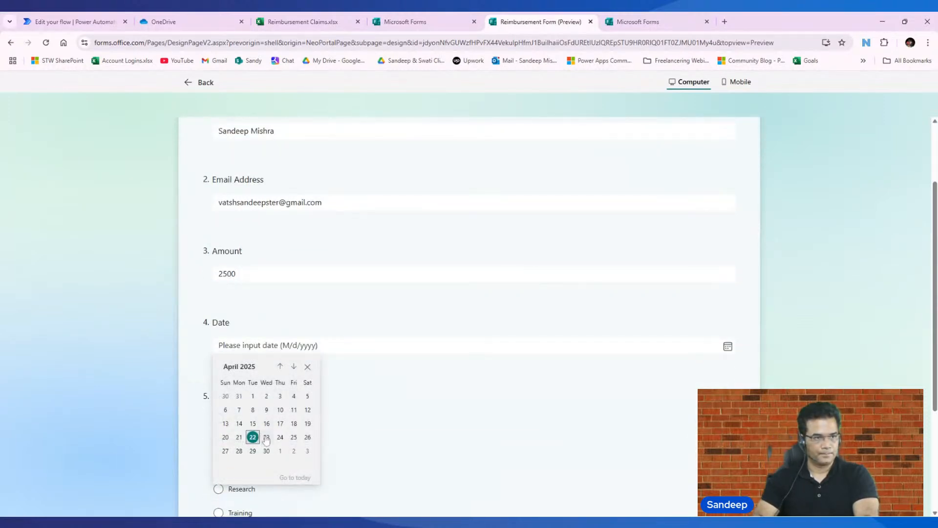
{"action": "left_click", "coordinate": [253, 437]}
- Choose HR as the department, submit the form response, and return to the flow test in Power Automate
{"action": "scroll", "coordinate": [262, 354], "scroll_direction": "down", "scroll_amount": 3}
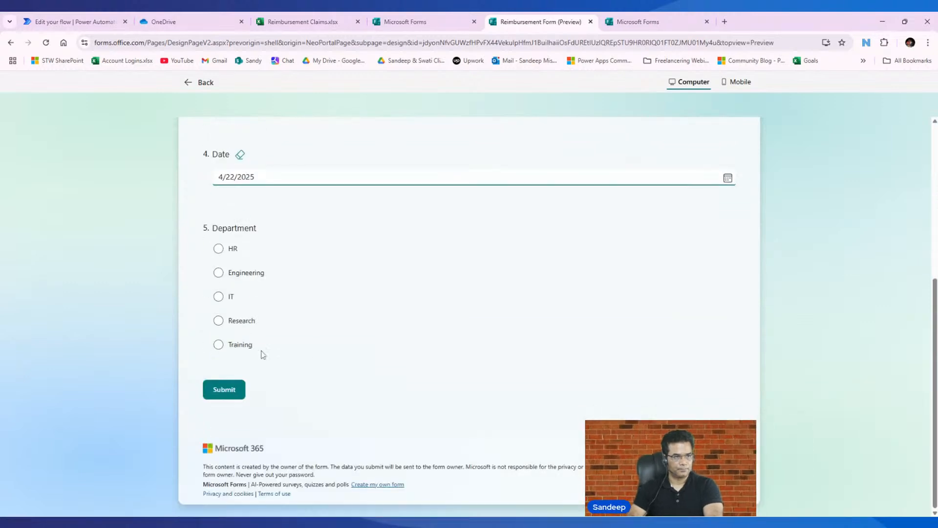
{"action": "left_click", "coordinate": [231, 252]}
{"action": "left_click", "coordinate": [227, 390]}
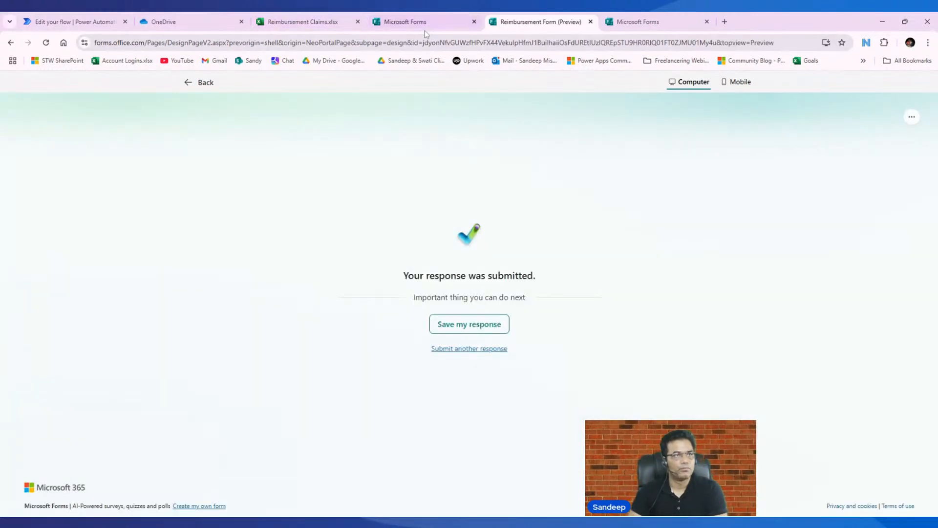
{"action": "left_click", "coordinate": [77, 23]}
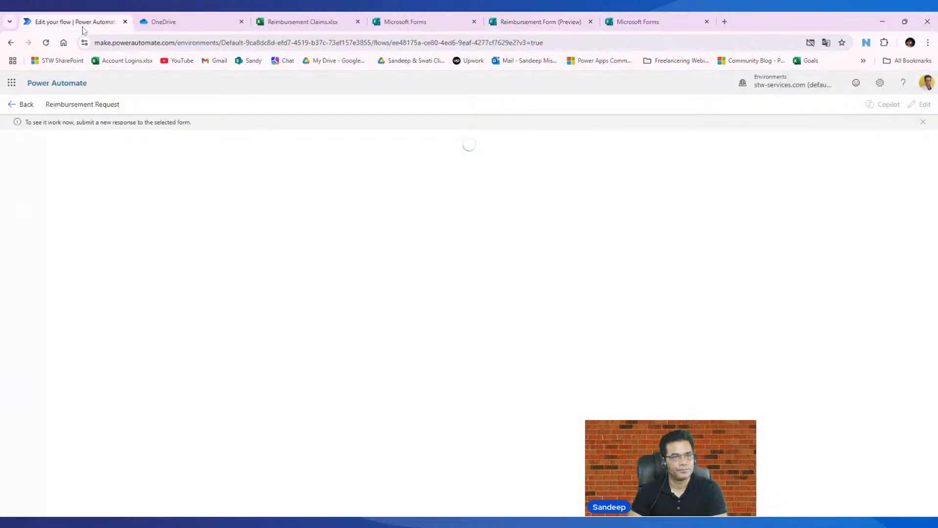
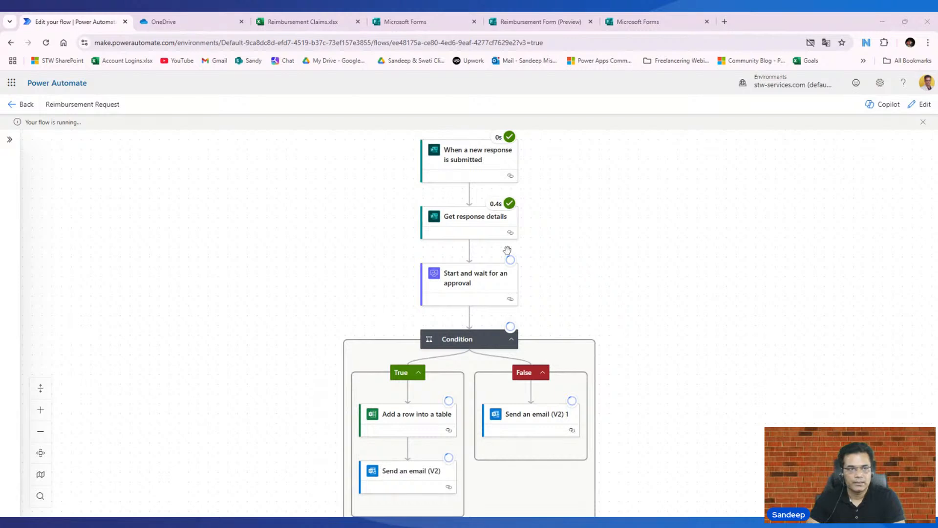
- Review the flow run, check the message and amount in the approval email in Gmail, and return to Power Automate
{"action": "scroll", "coordinate": [475, 342], "scroll_direction": "down", "scroll_amount": 1}
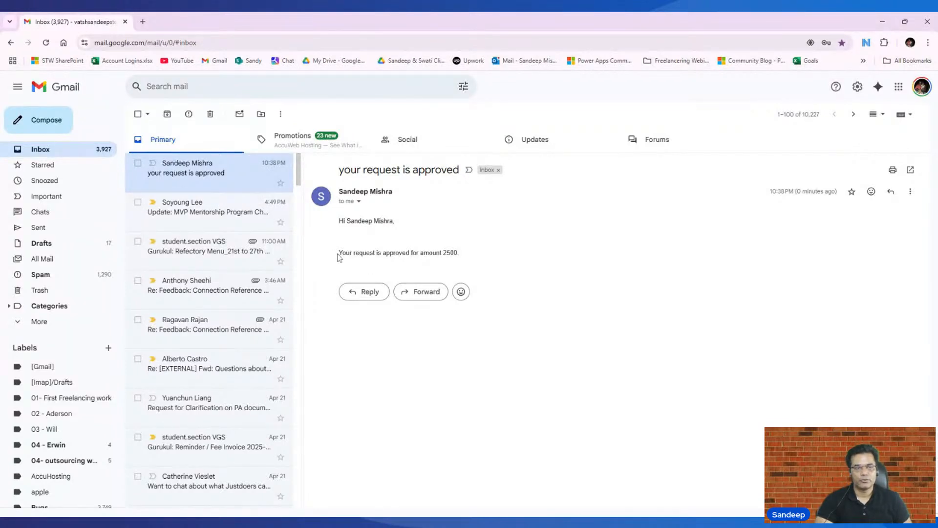
{"action": "left_click_drag", "start_coordinate": [339, 253], "coordinate": [485, 265]}
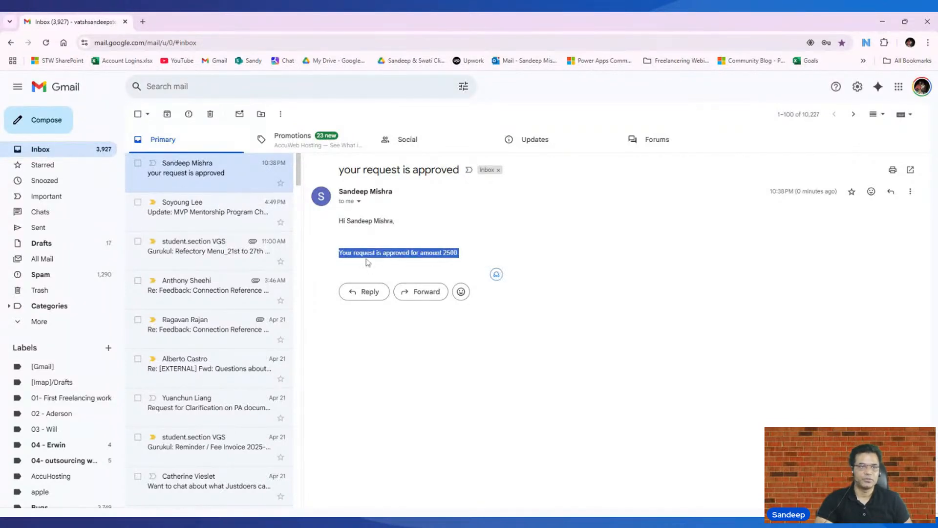
{"action": "double_click", "coordinate": [450, 253]}
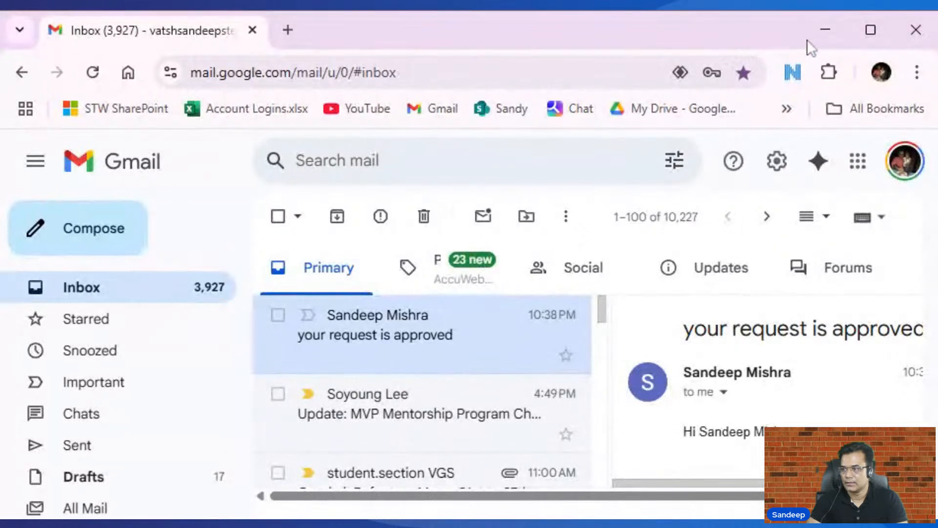
{"action": "left_click", "coordinate": [828, 31]}
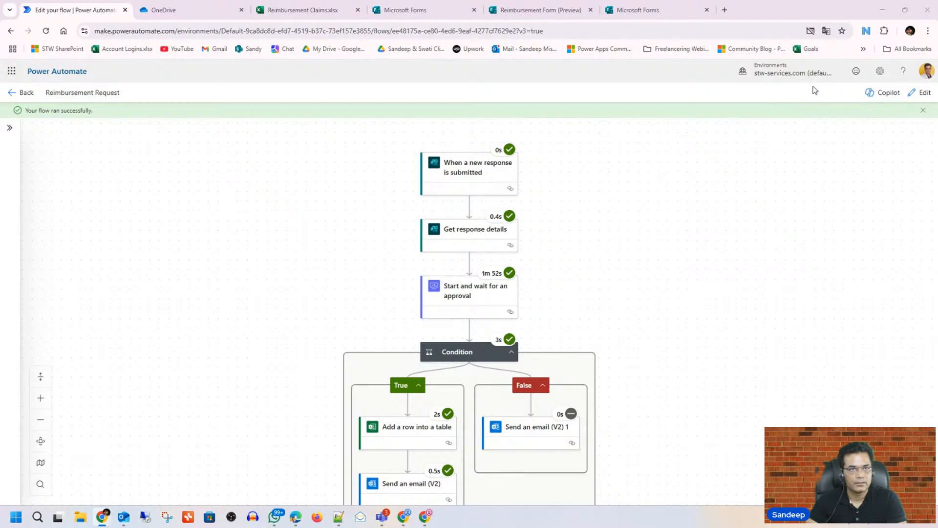
- Start another manual test of the Reimbursement Request flow and open a new Reimbursement Form response in Microsoft Forms
{"action": "left_click", "coordinate": [918, 94]}
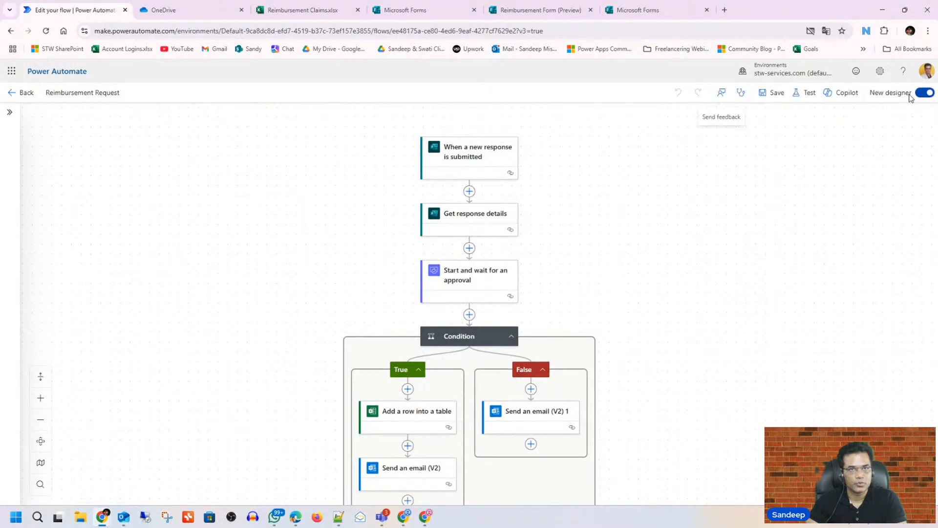
{"action": "left_click", "coordinate": [808, 93]}
{"action": "left_click", "coordinate": [780, 118]}
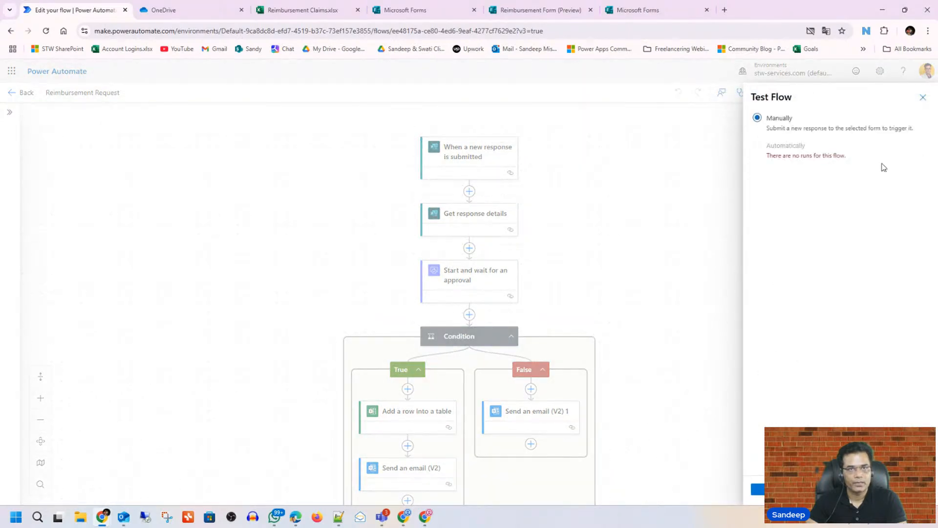
{"action": "left_click", "coordinate": [761, 489]}
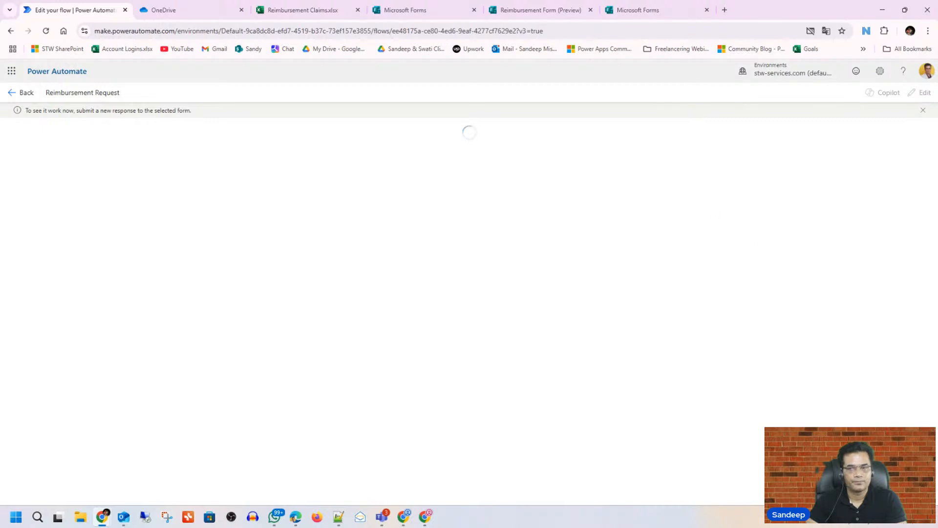
{"action": "left_click", "coordinate": [564, 10]}
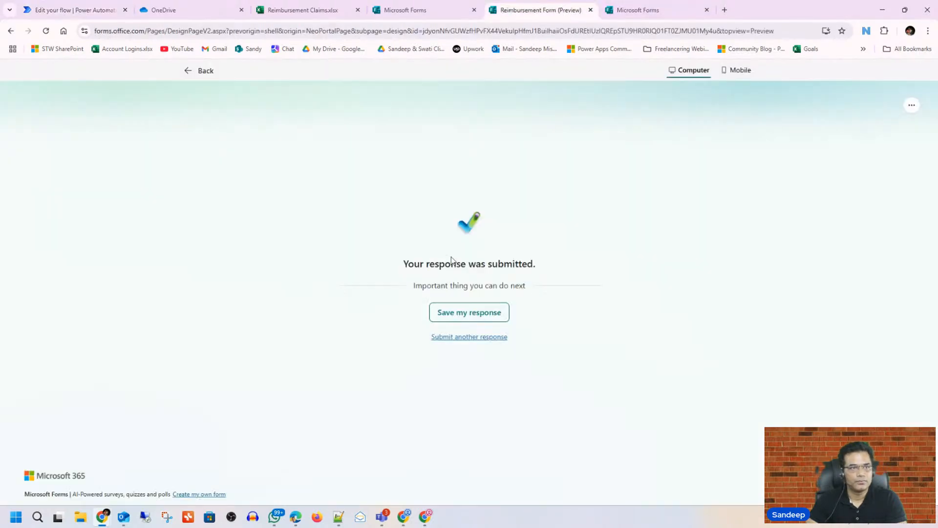
{"action": "left_click", "coordinate": [458, 338]}
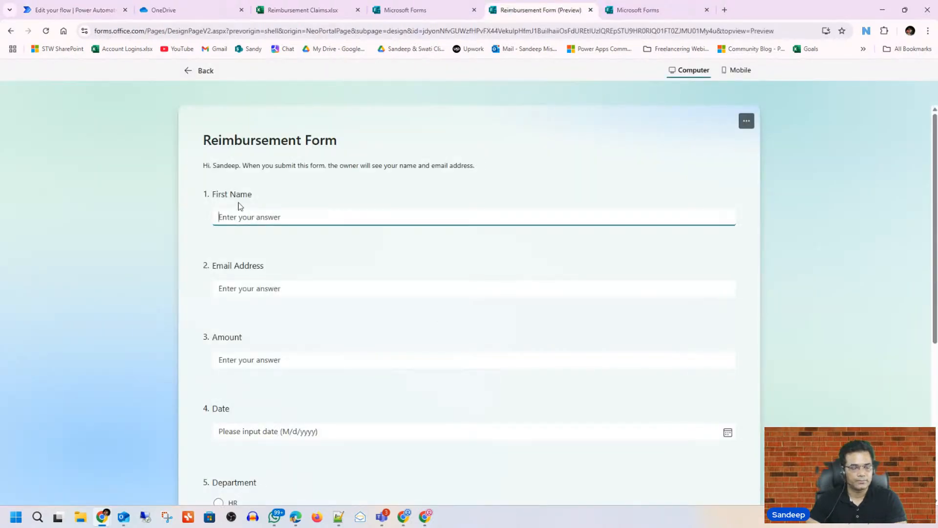
{"action": "key", "text": "Menu"}
{"action": "key", "text": "s"}
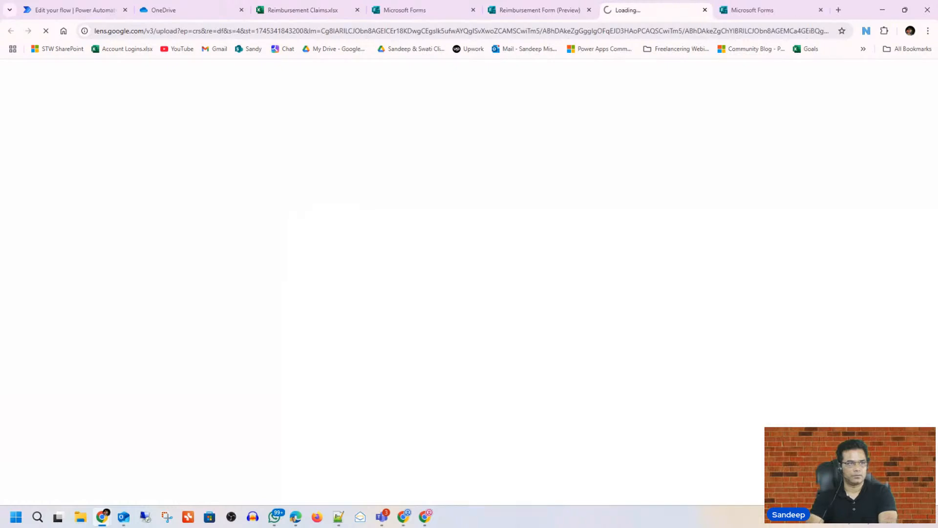
{"action": "left_click", "coordinate": [539, 10]}
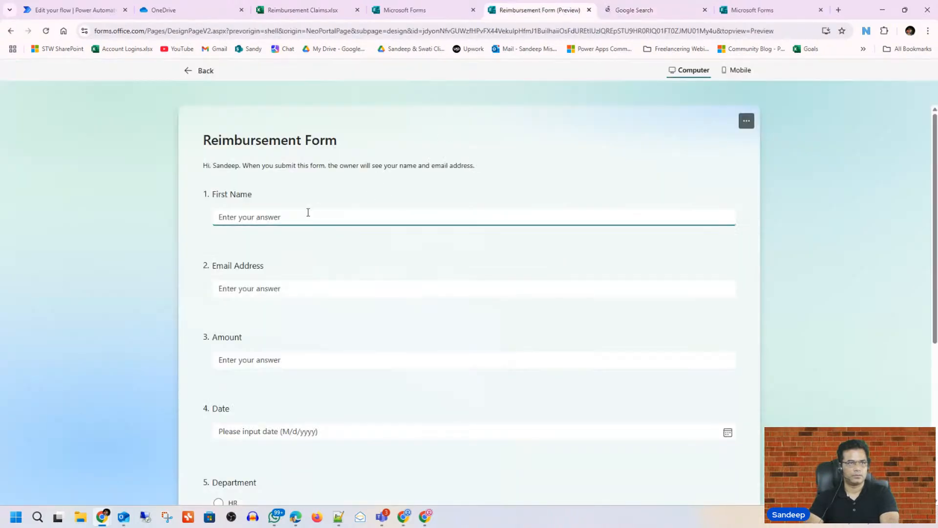
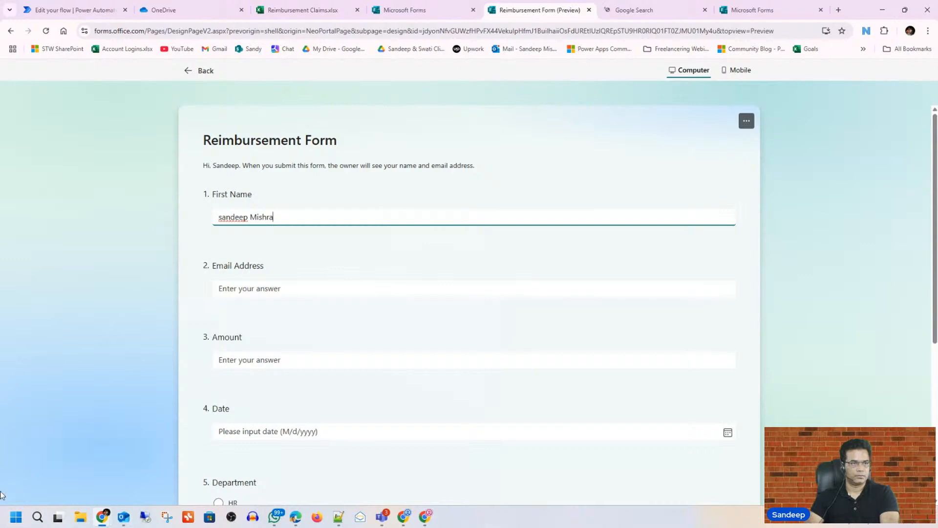
- Enter the claimant's name and email address in the Reimbursement Form
{"action": "left_click", "coordinate": [326, 290]}
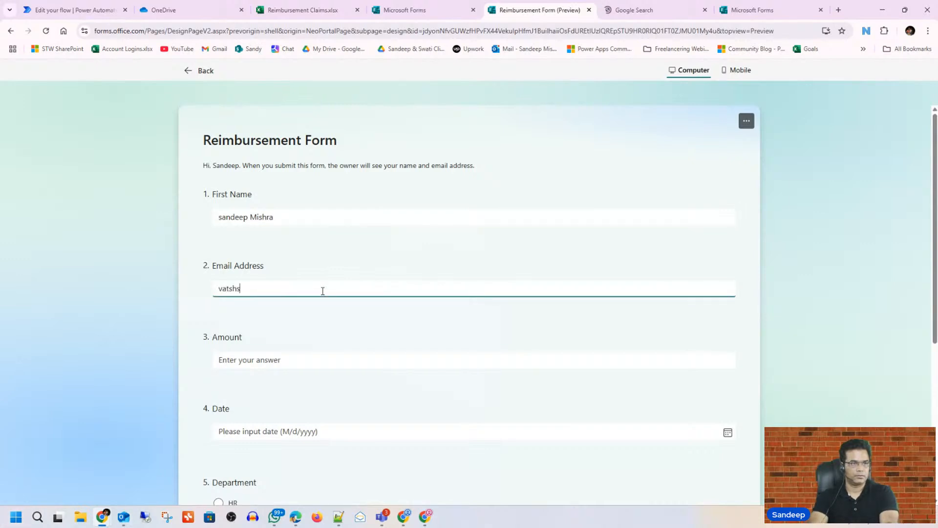
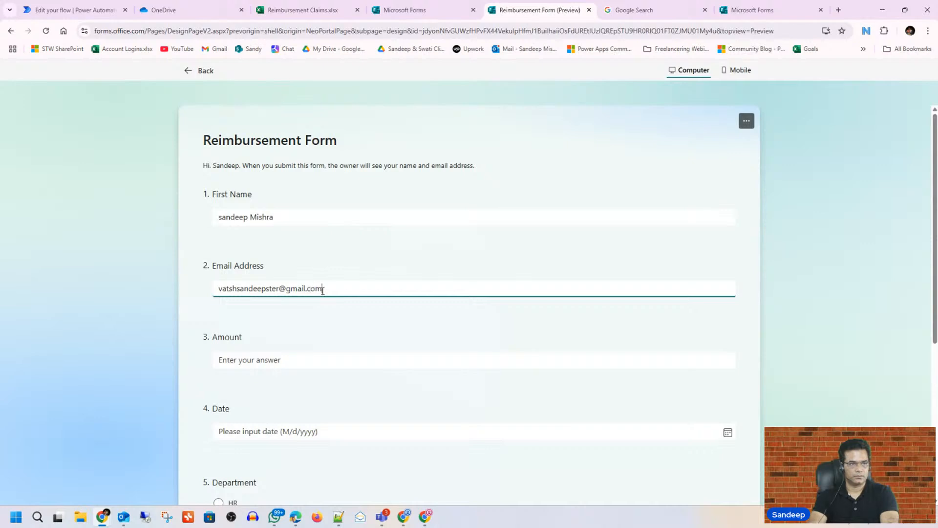
- Enter an amount of 5000 and set the date to 4/21/2025 in the Reimbursement Form
{"action": "left_click", "coordinate": [275, 359]}
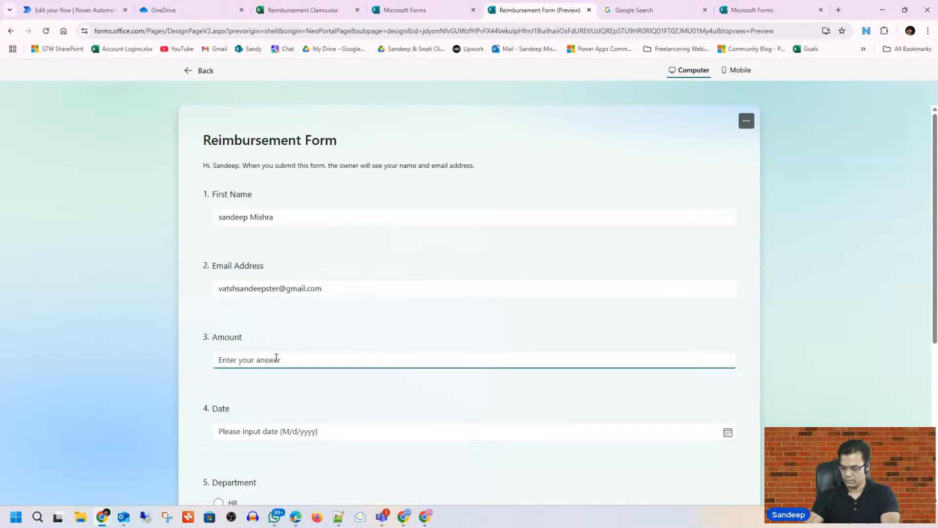
{"action": "type", "text": "5000"}
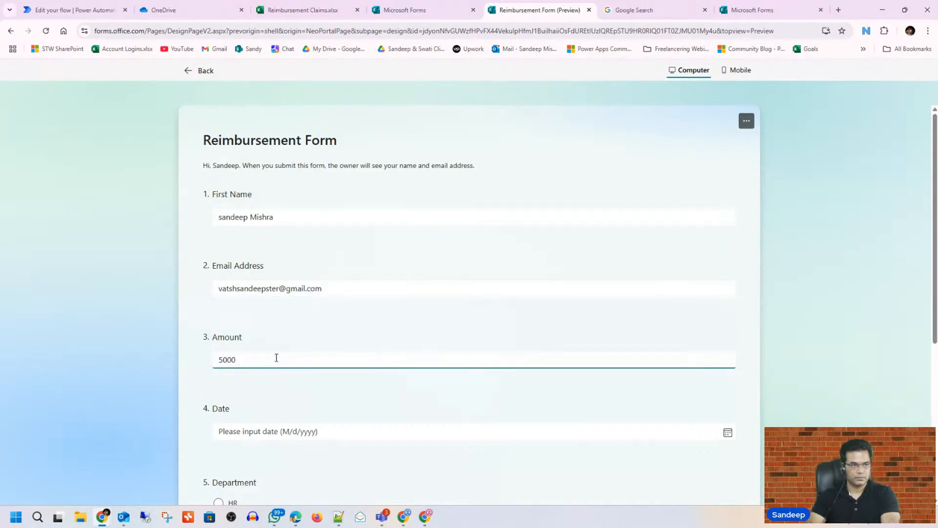
{"action": "left_click", "coordinate": [262, 433]}
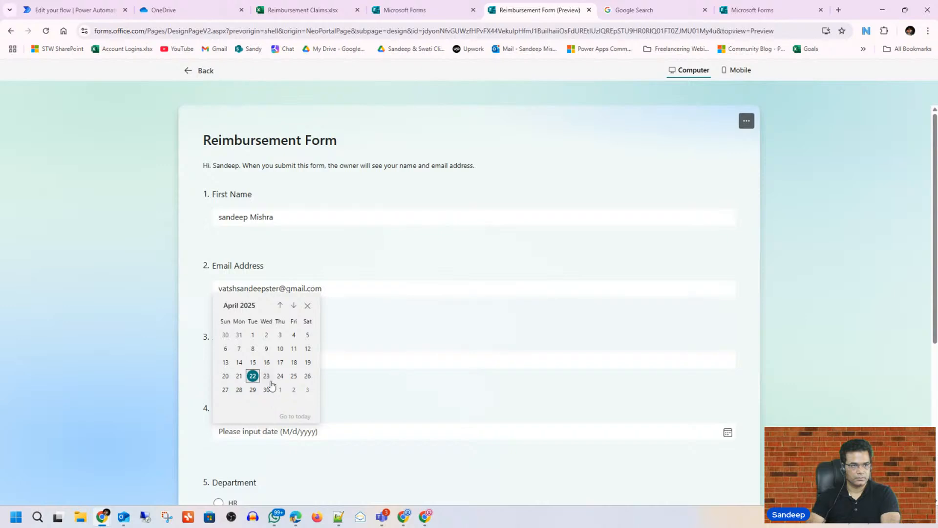
{"action": "left_click", "coordinate": [266, 376]}
{"action": "left_click", "coordinate": [260, 432]}
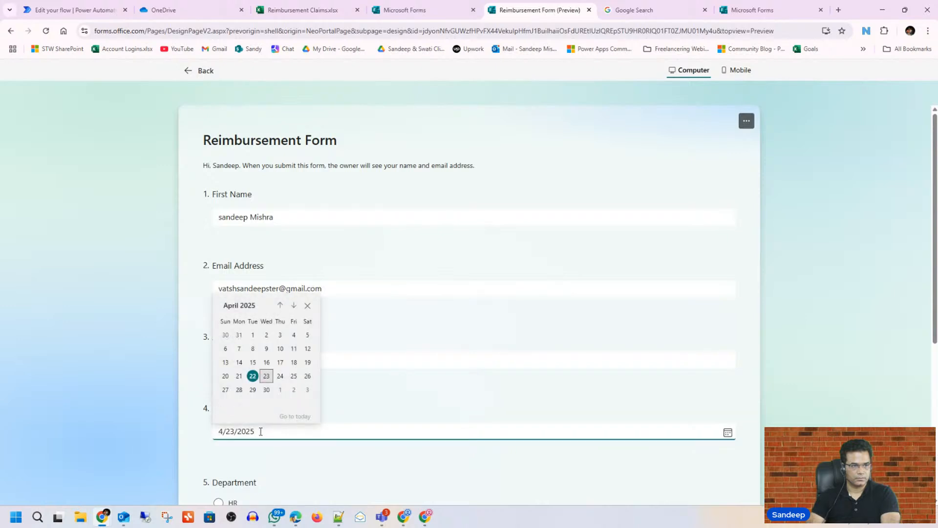
{"action": "left_click", "coordinate": [239, 376]}
- Choose Engineering as the department, submit the form response, and return to the flow test in Power Automate
{"action": "scroll", "coordinate": [254, 380], "scroll_direction": "down", "scroll_amount": 5}
{"action": "left_click", "coordinate": [219, 282]}
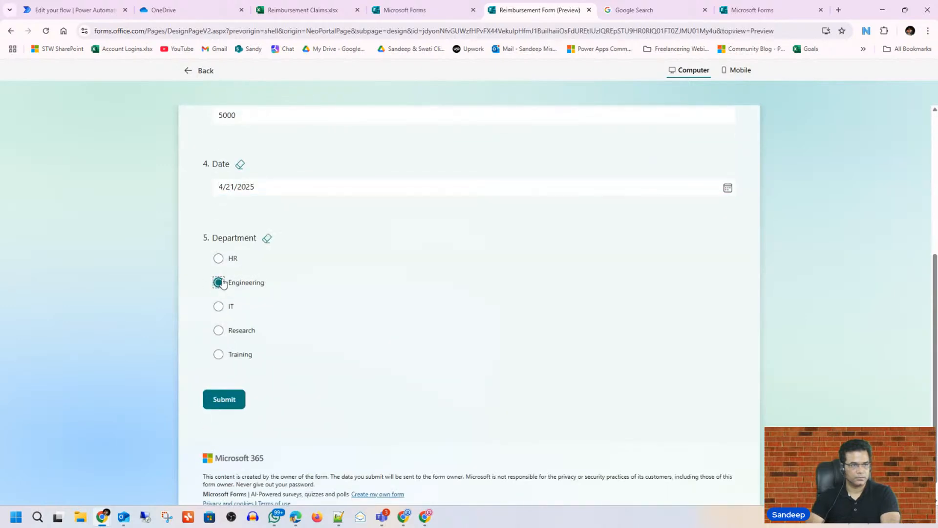
{"action": "left_click", "coordinate": [225, 399]}
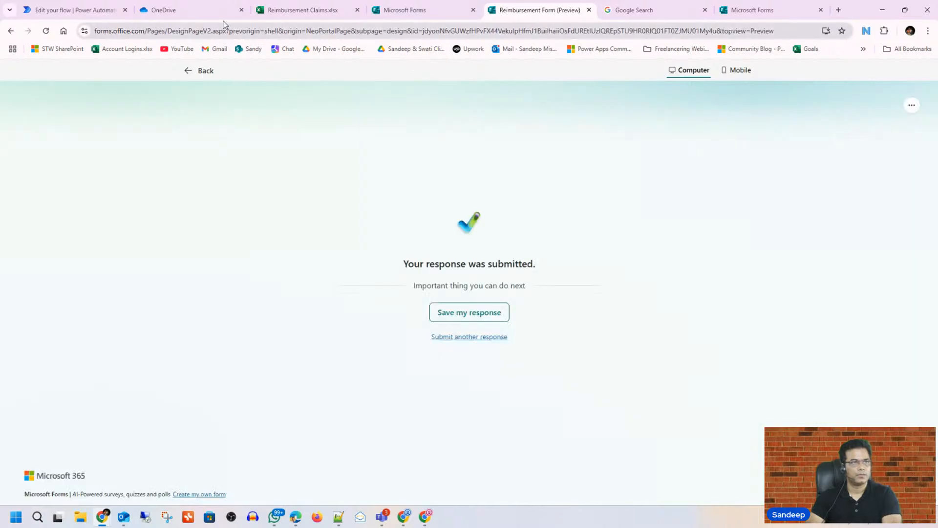
{"action": "left_click", "coordinate": [109, 11]}
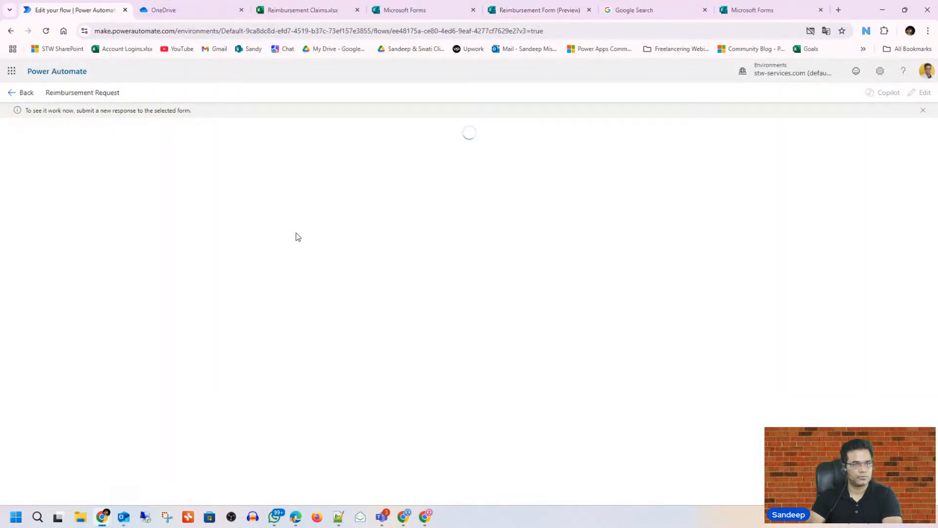